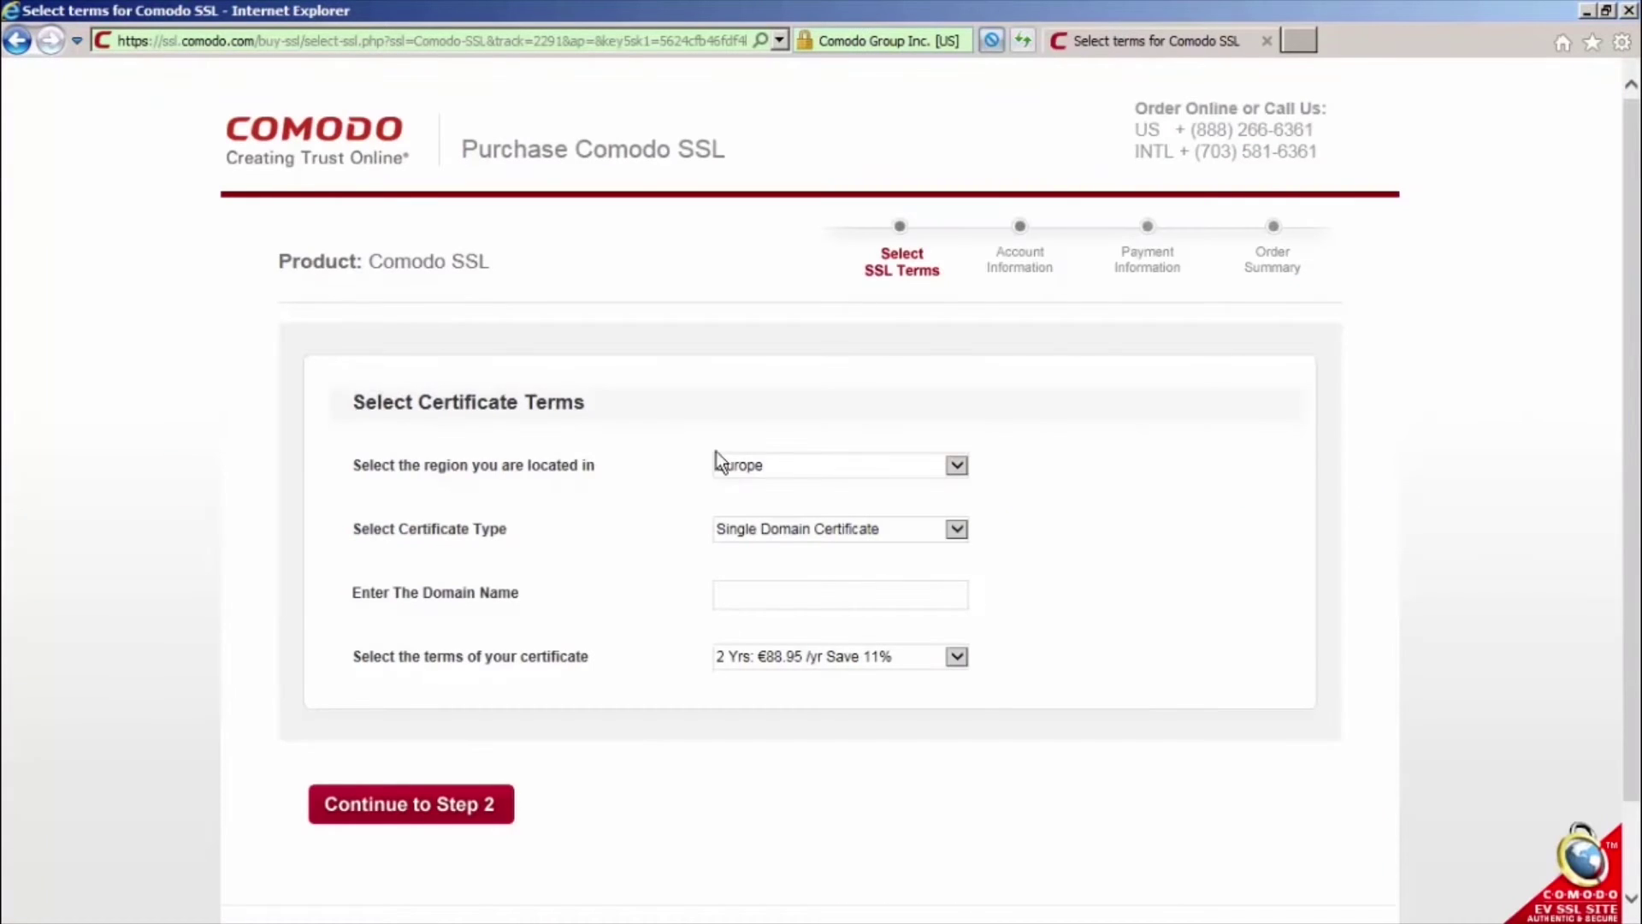
# Order for North America, domain yourdomain.com, 1-year term, then continue to Step 2
pyautogui.click(957, 463)
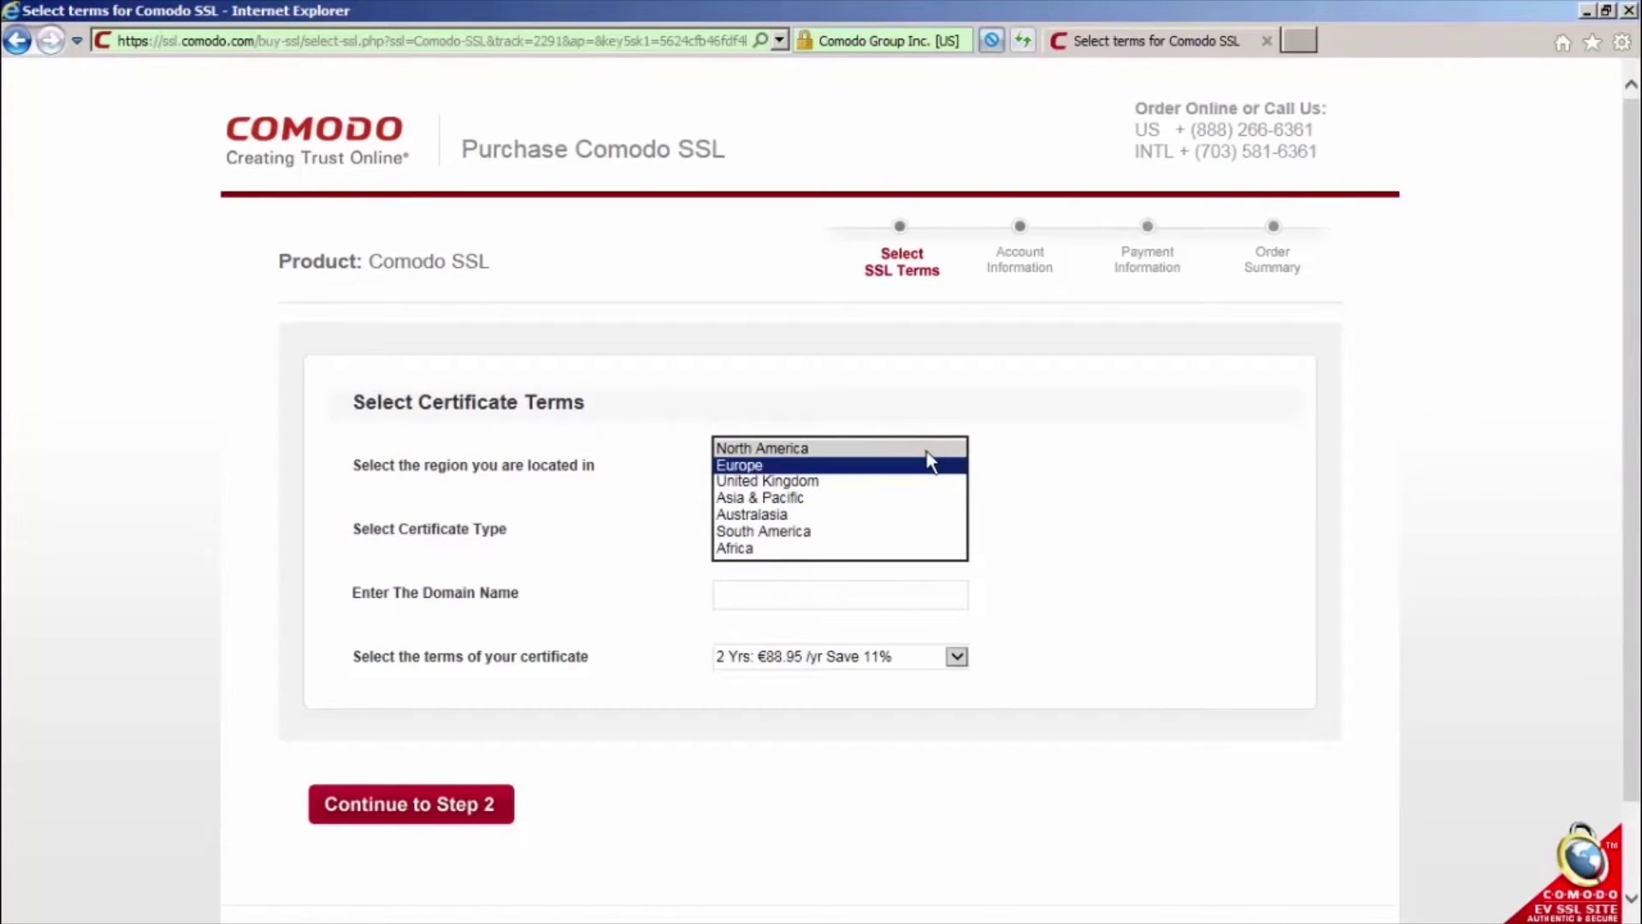
pyautogui.click(926, 451)
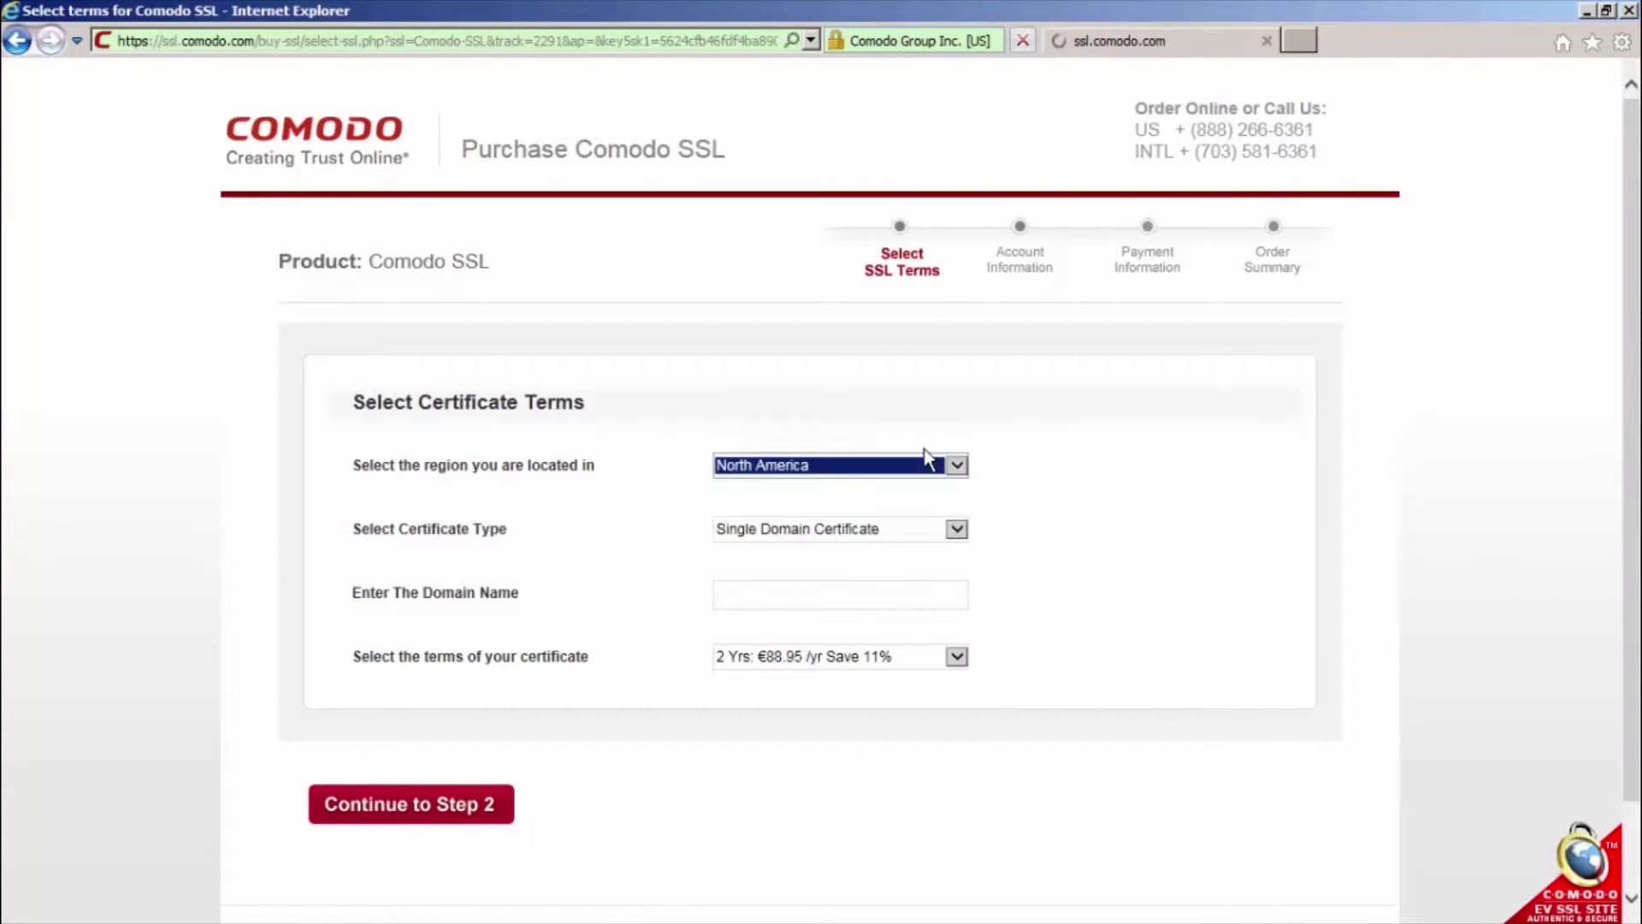
pyautogui.click(883, 589)
pyautogui.write('yourdo')
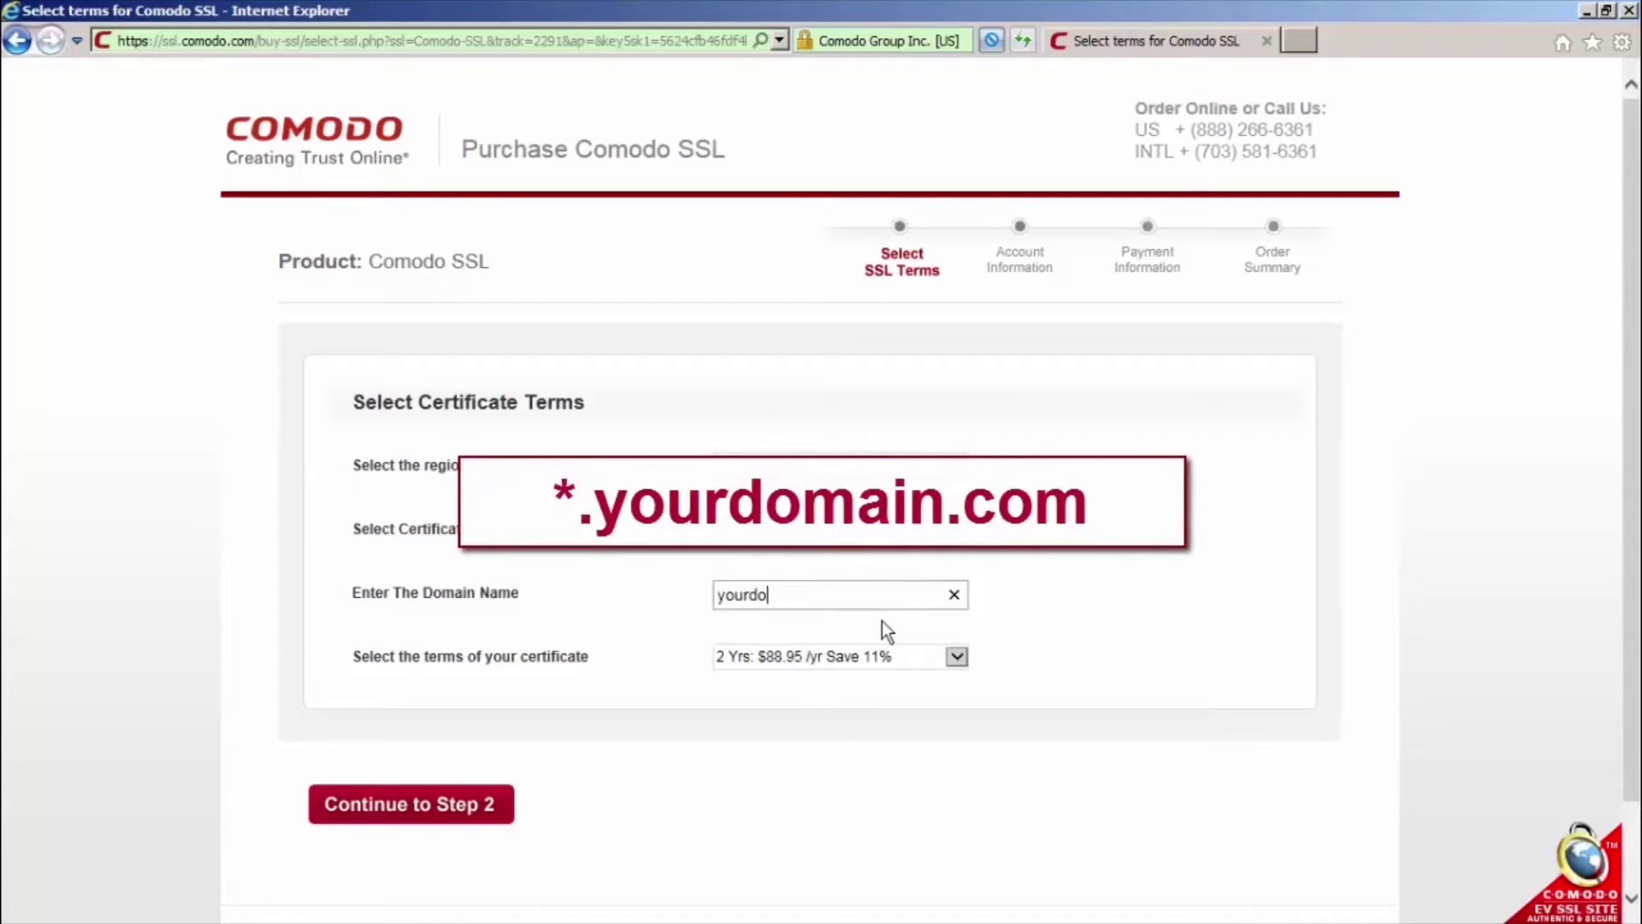
pyautogui.write('main.com')
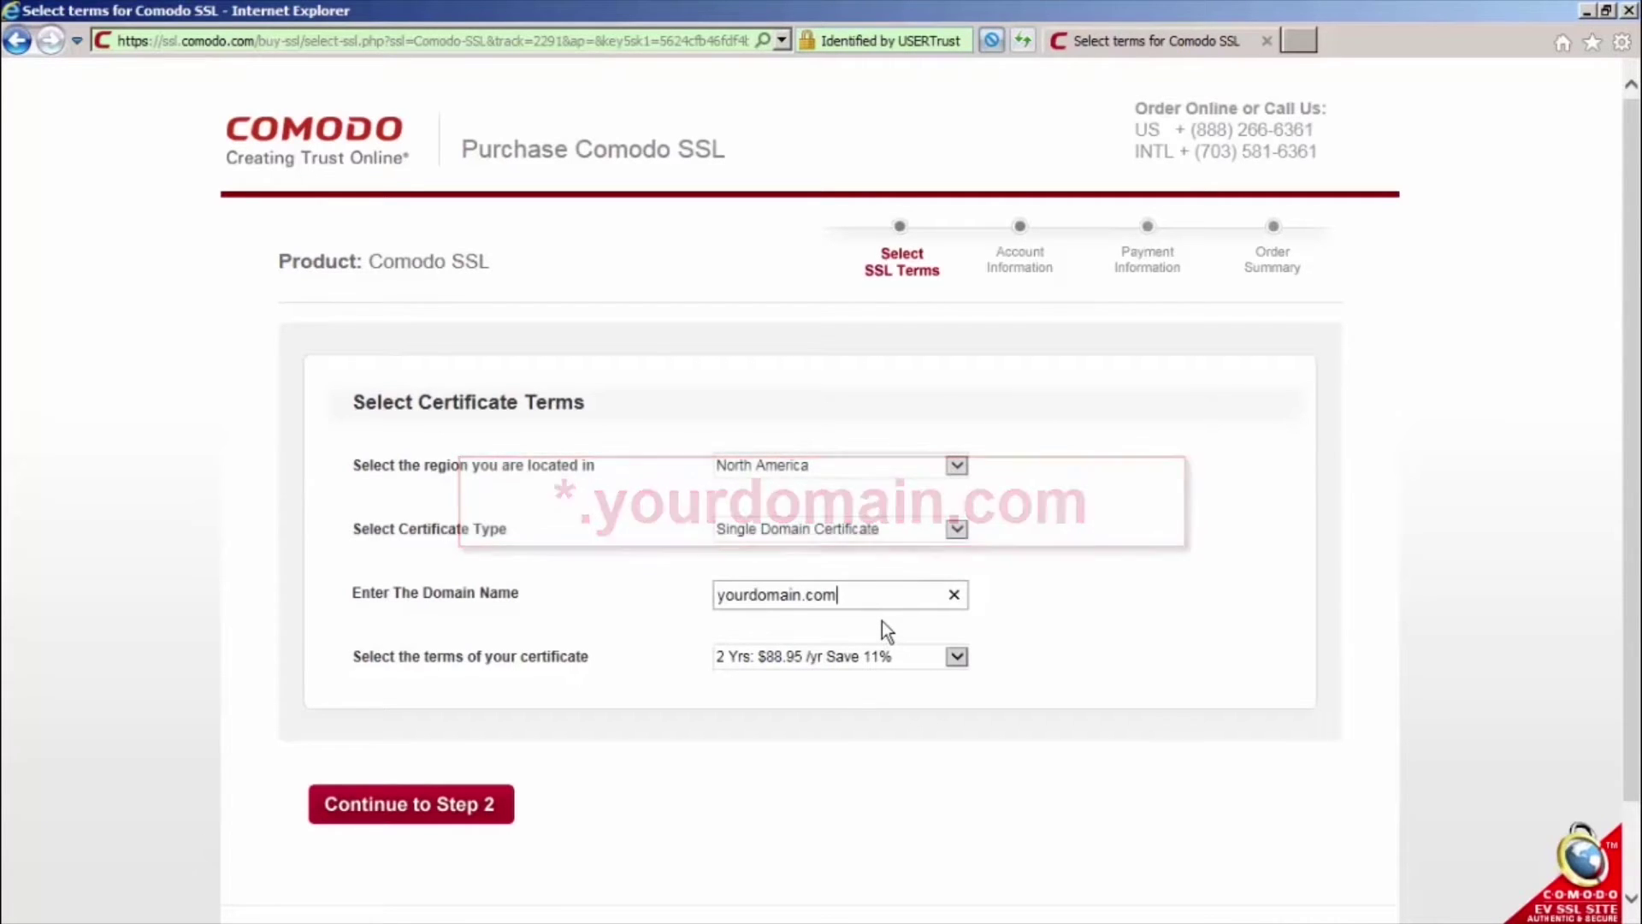
pyautogui.click(962, 658)
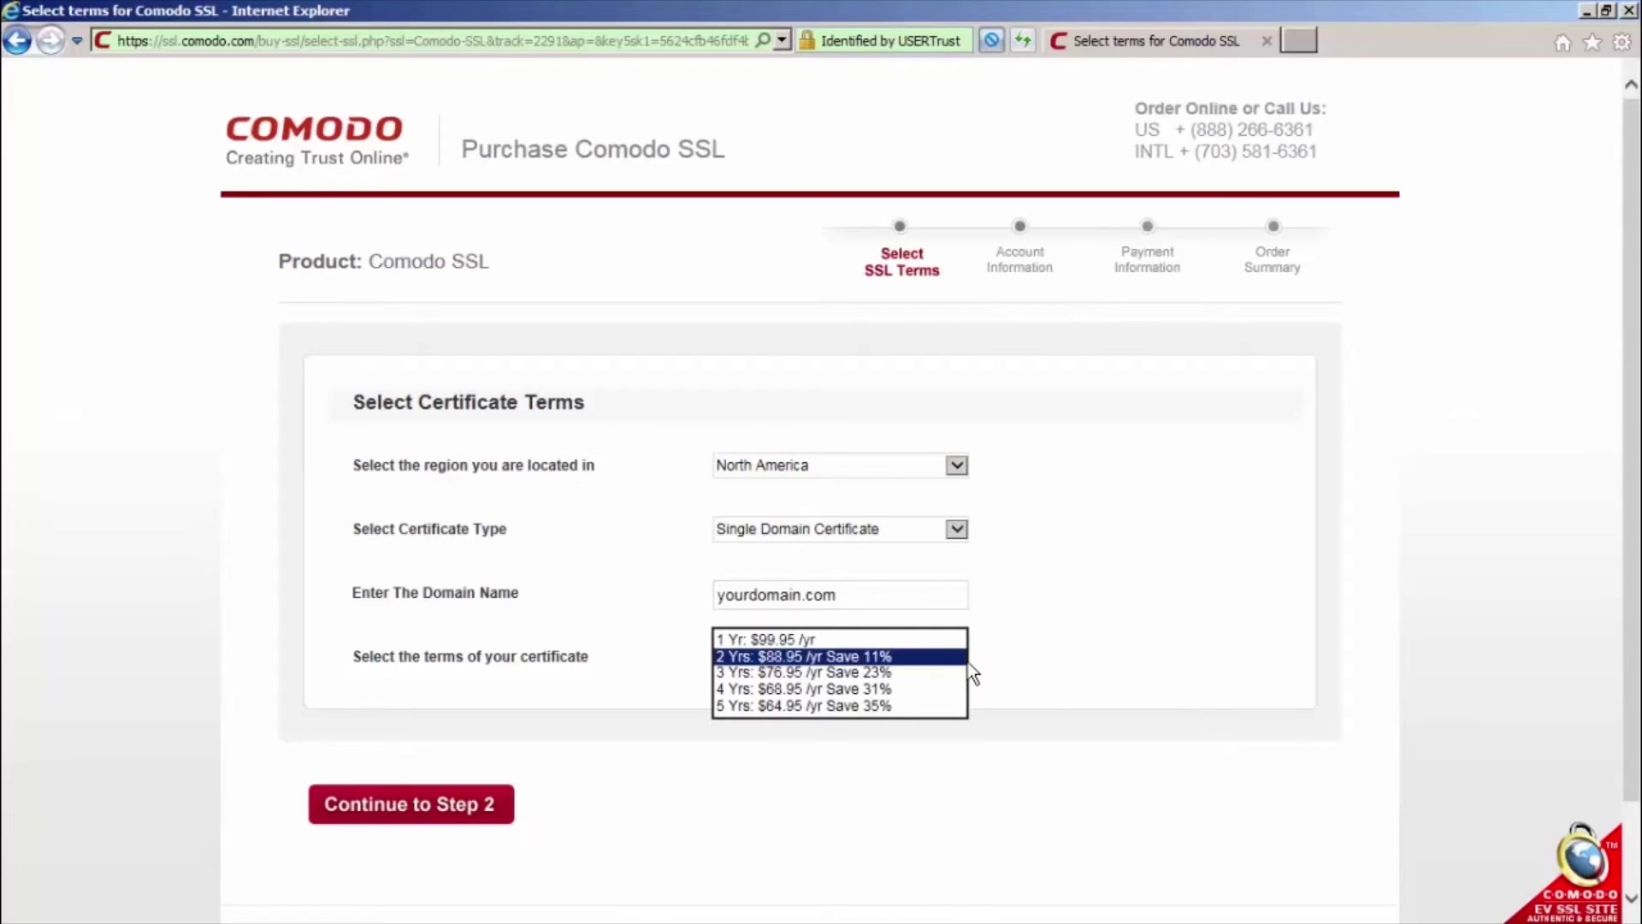
pyautogui.click(935, 639)
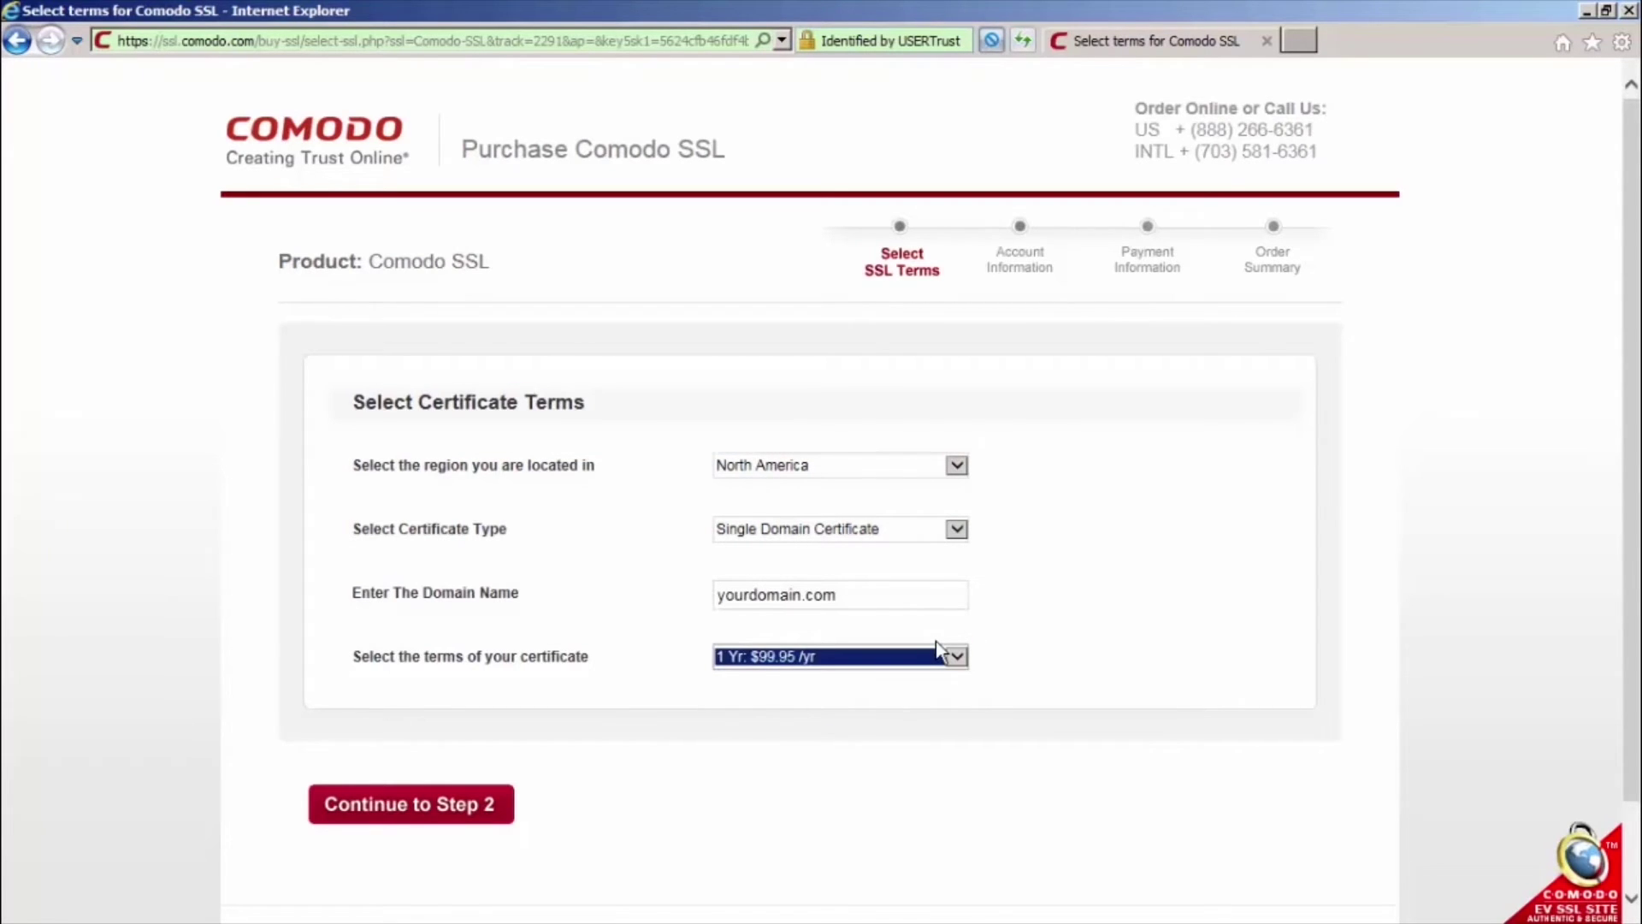
pyautogui.click(416, 804)
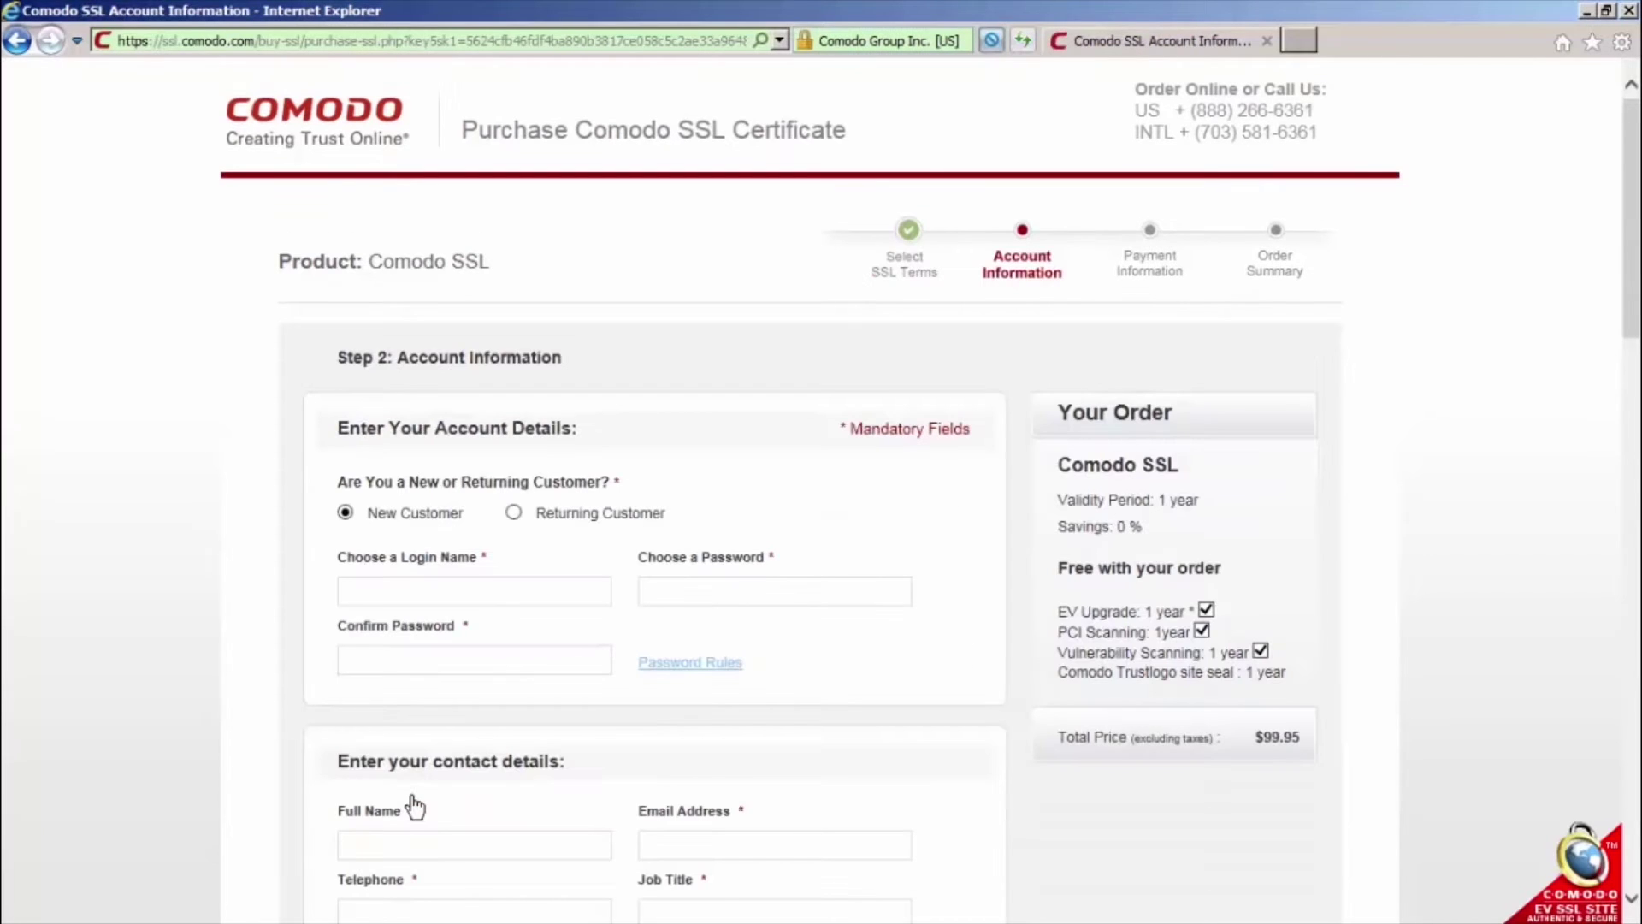
# Sign in as a returning customer with the account login and password
pyautogui.click(513, 513)
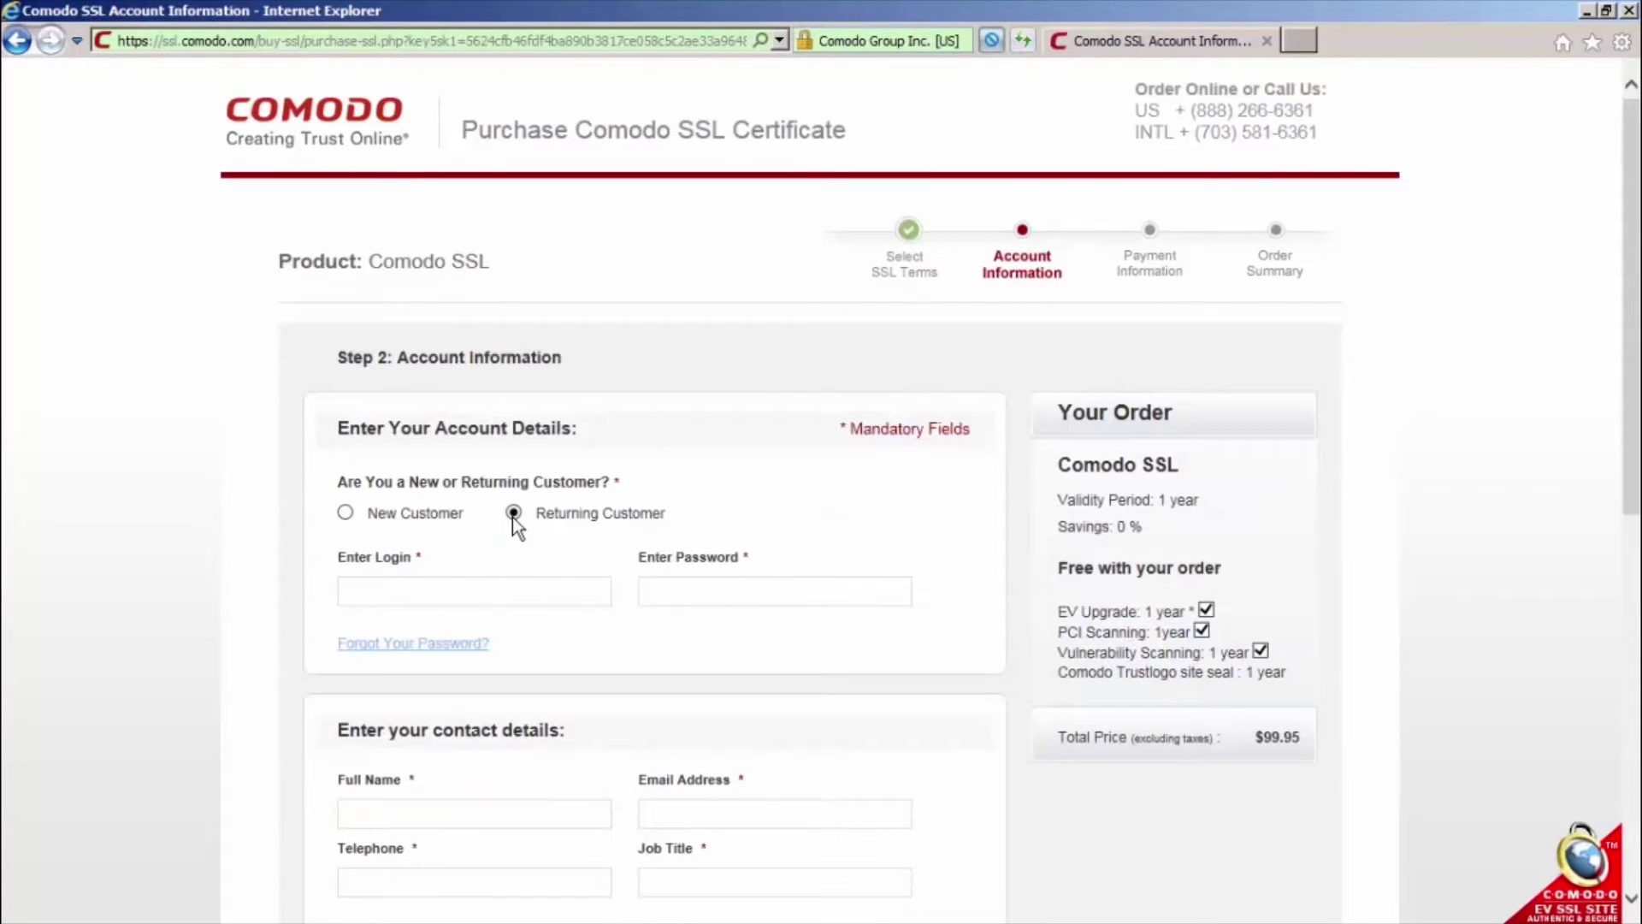
pyautogui.write('you')
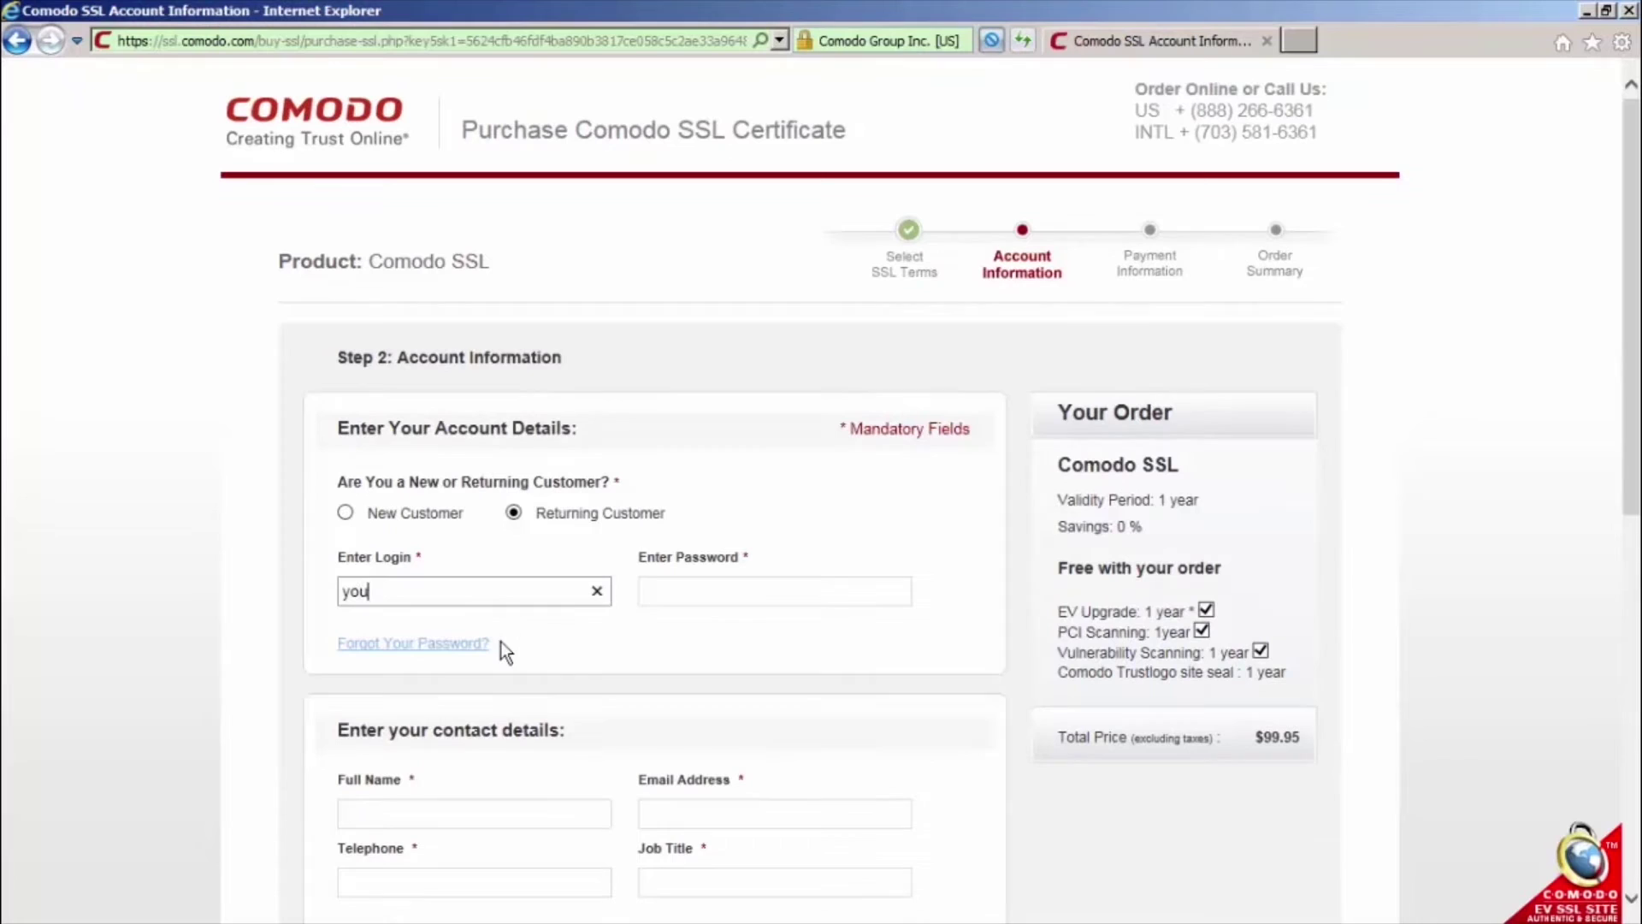
pyautogui.write('rlogin')
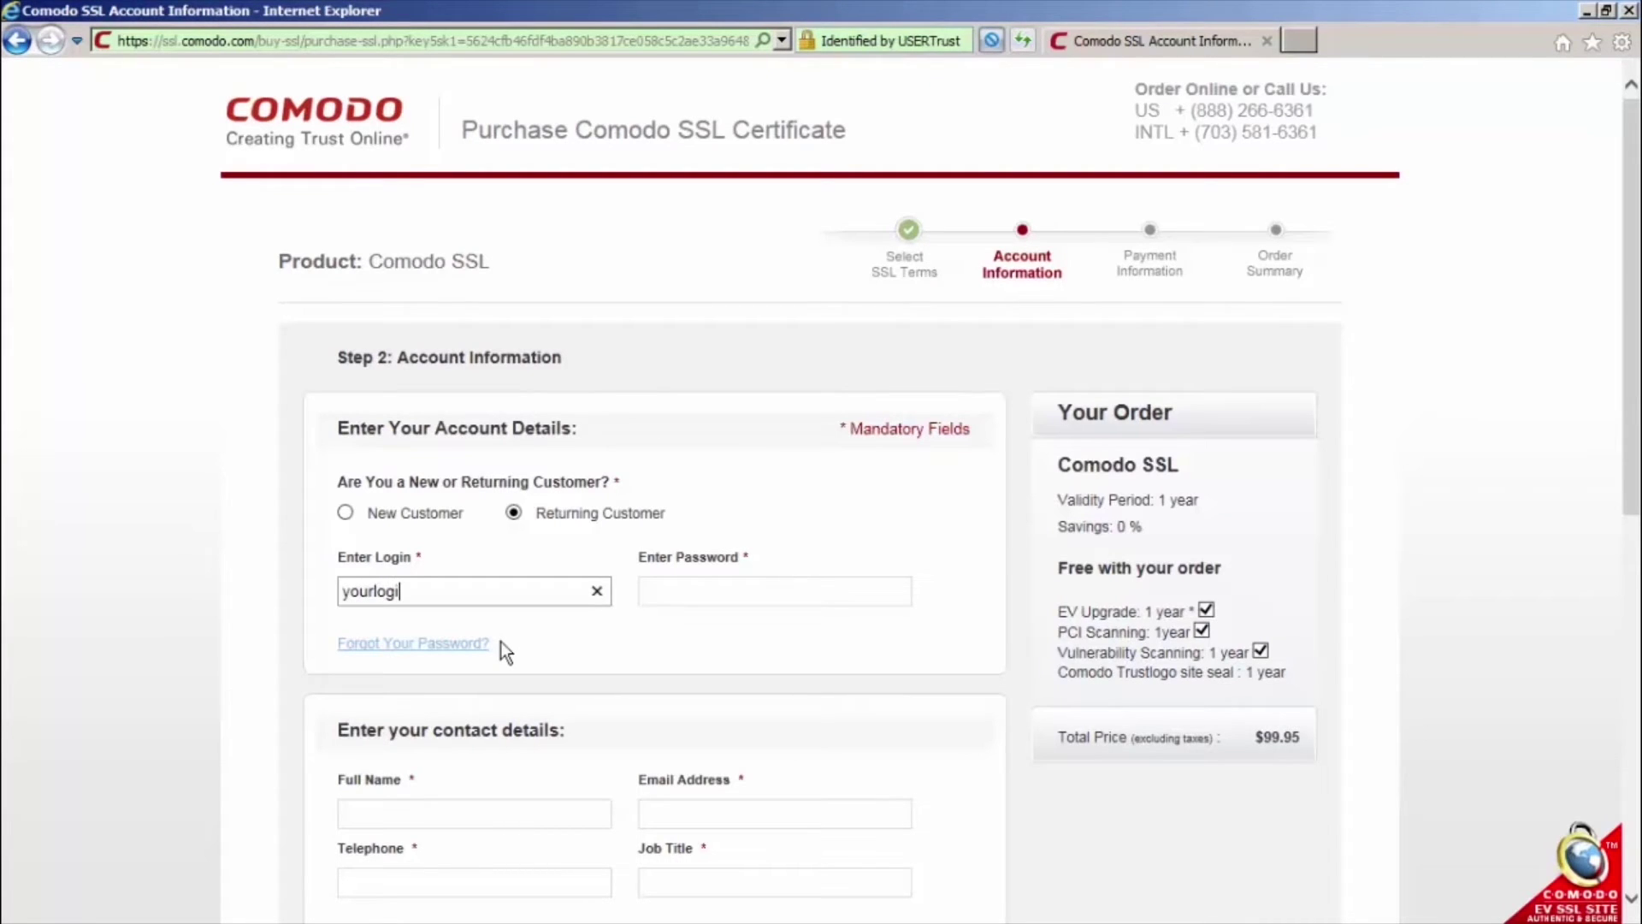
pyautogui.click(676, 590)
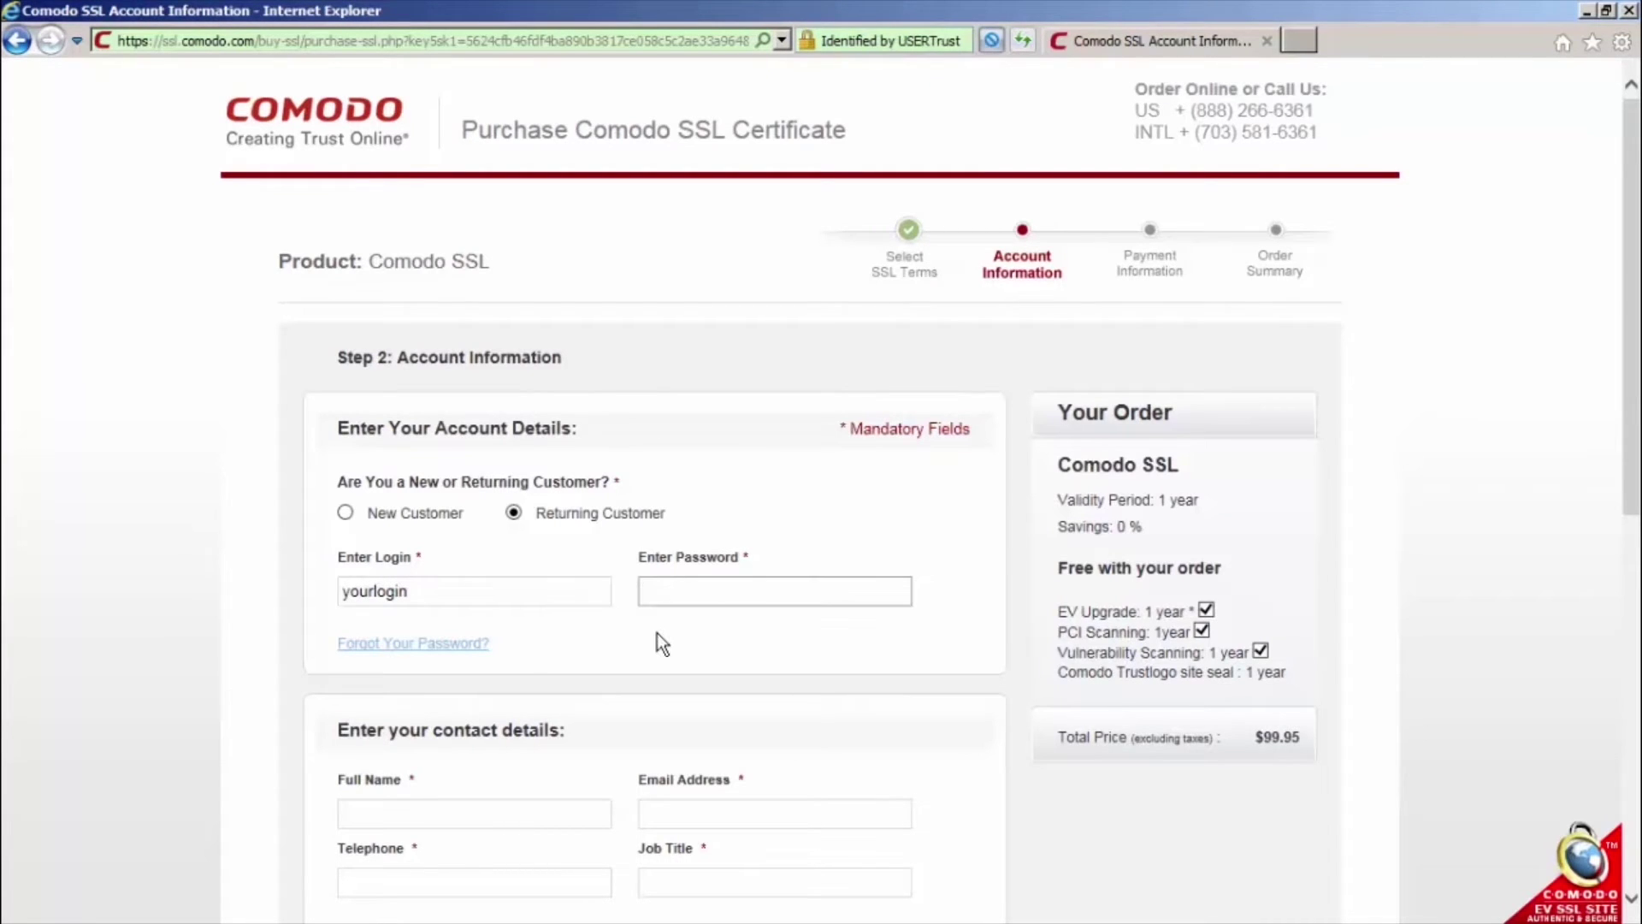
pyautogui.write('yourp')
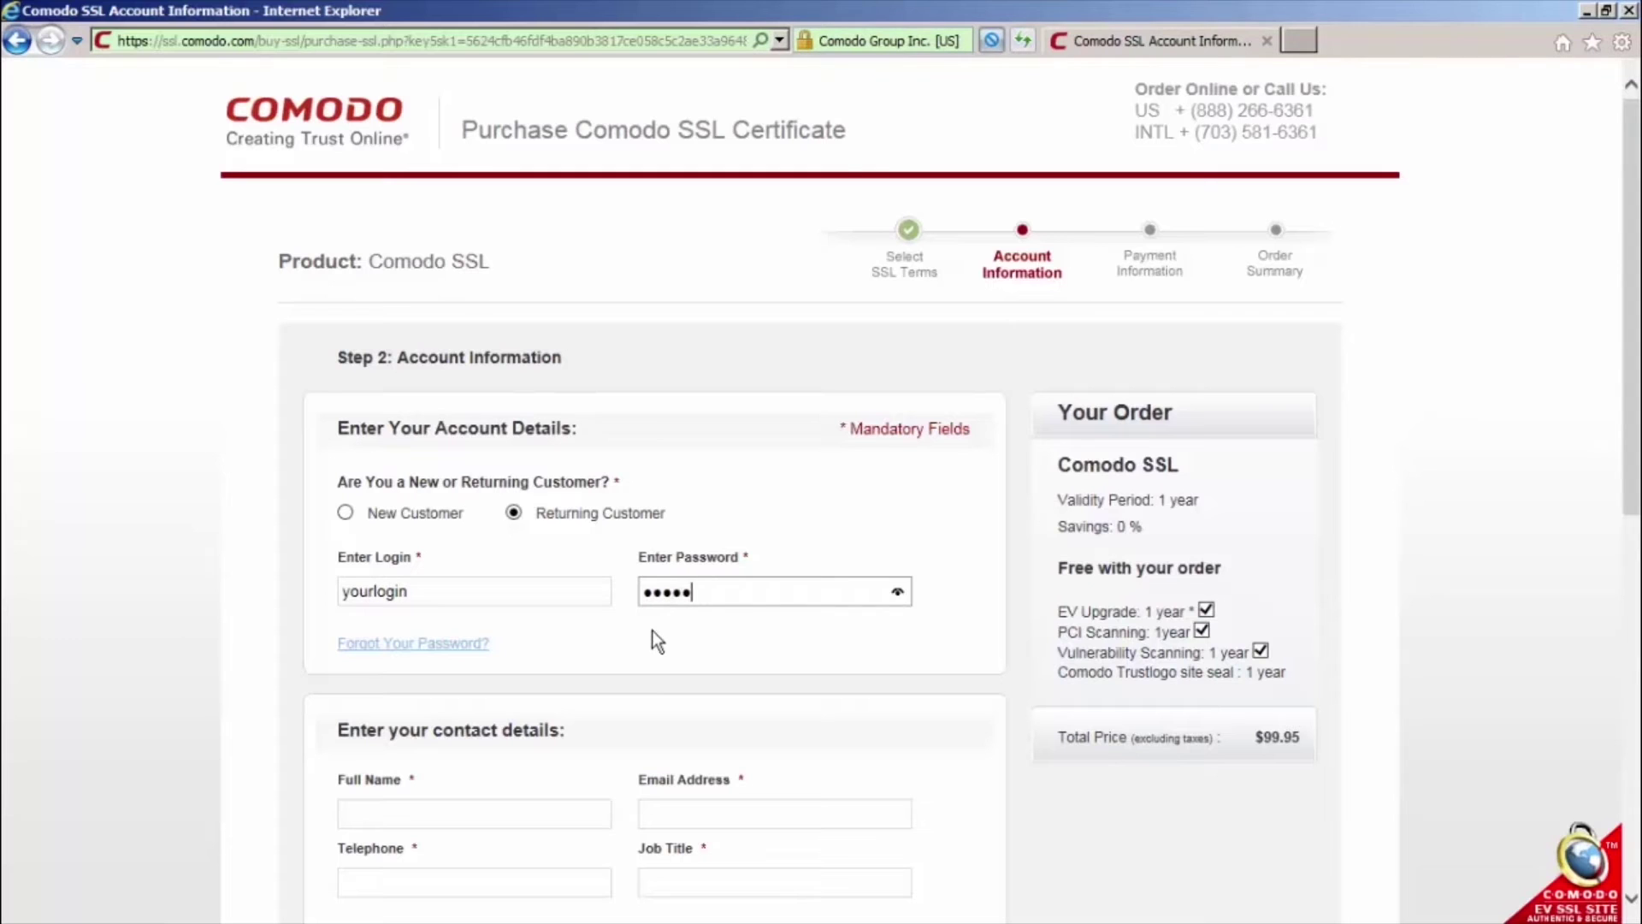
pyautogui.write('ass')
pyautogui.scroll(-5, 1634, 482)
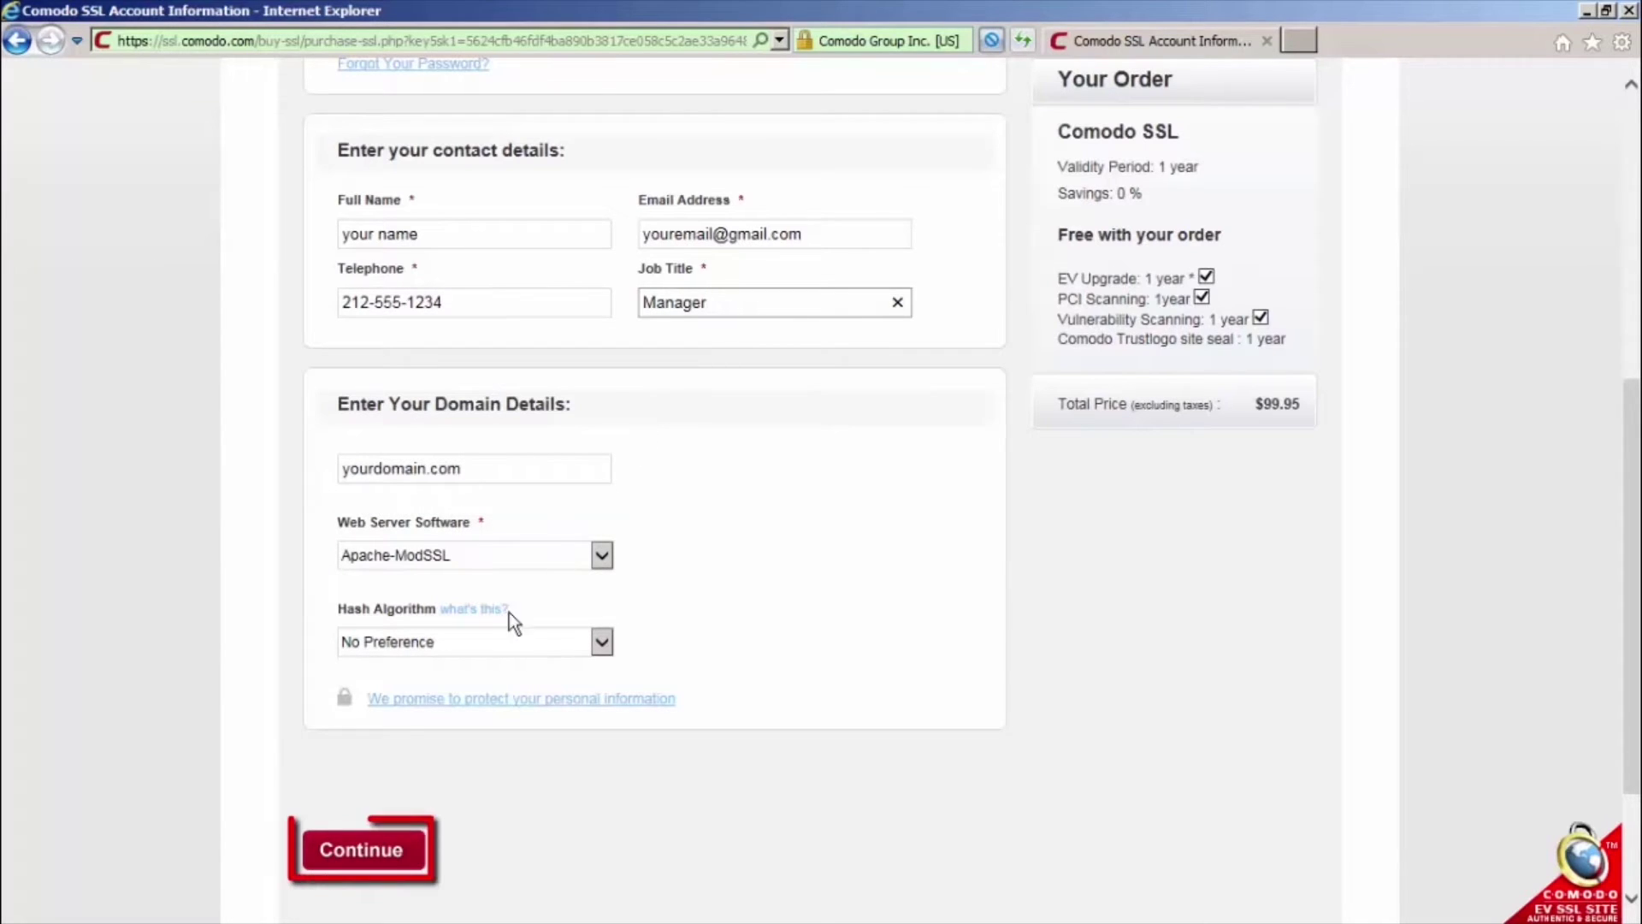
# Submit the details, accept the agreements, reach Payment Information, and copy the order number
pyautogui.click(361, 851)
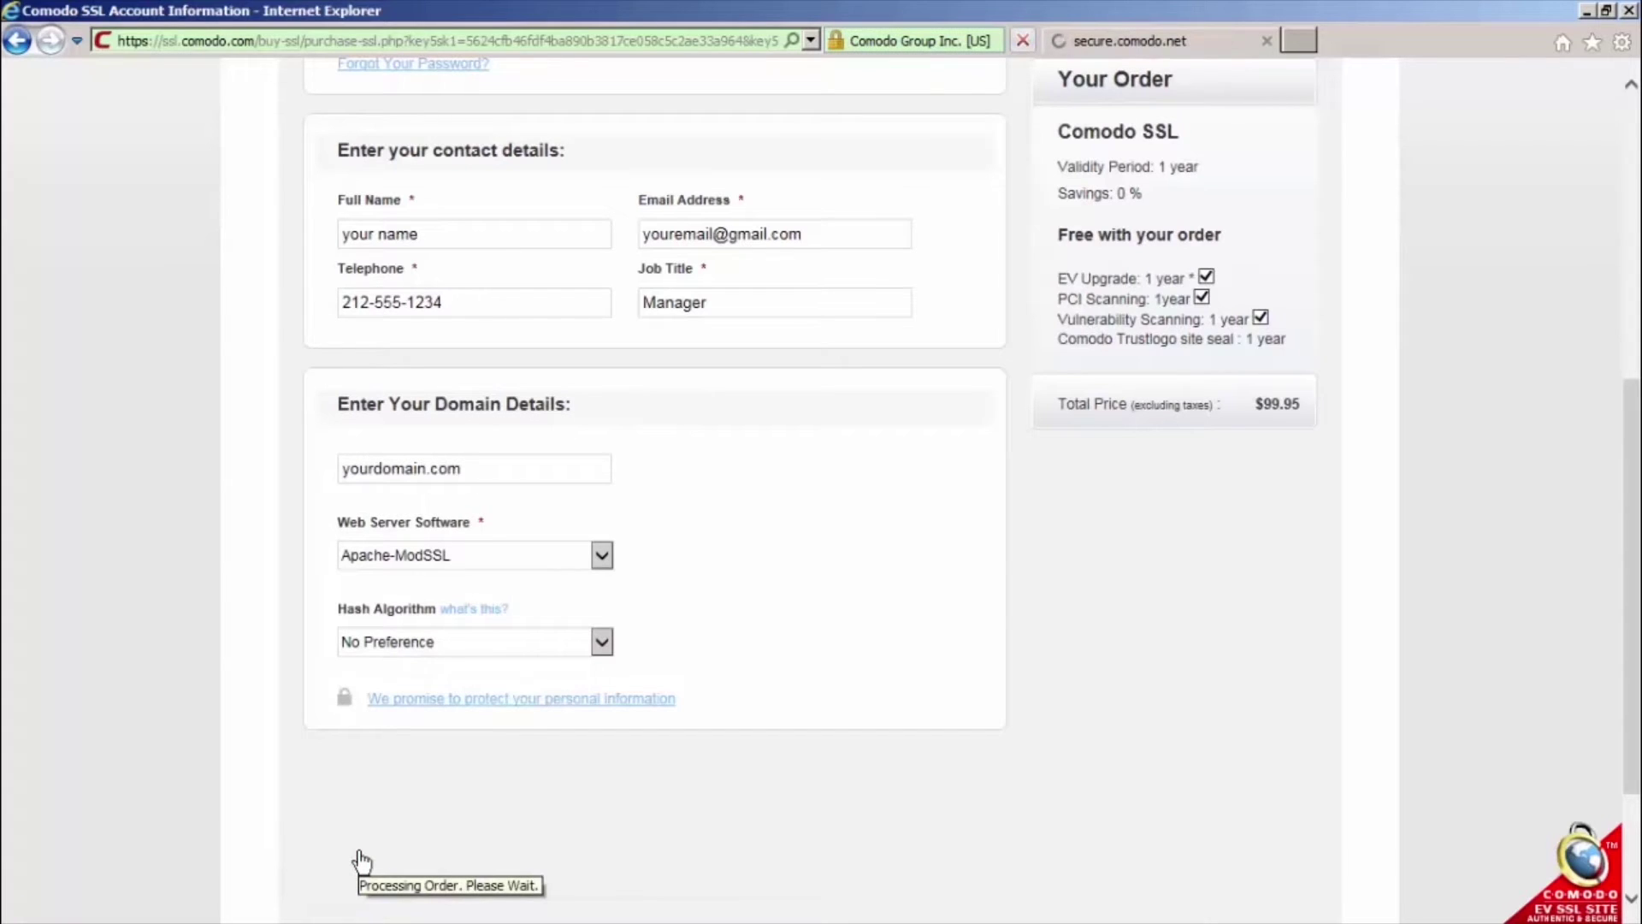
pyautogui.scroll(-7, 1608, 547)
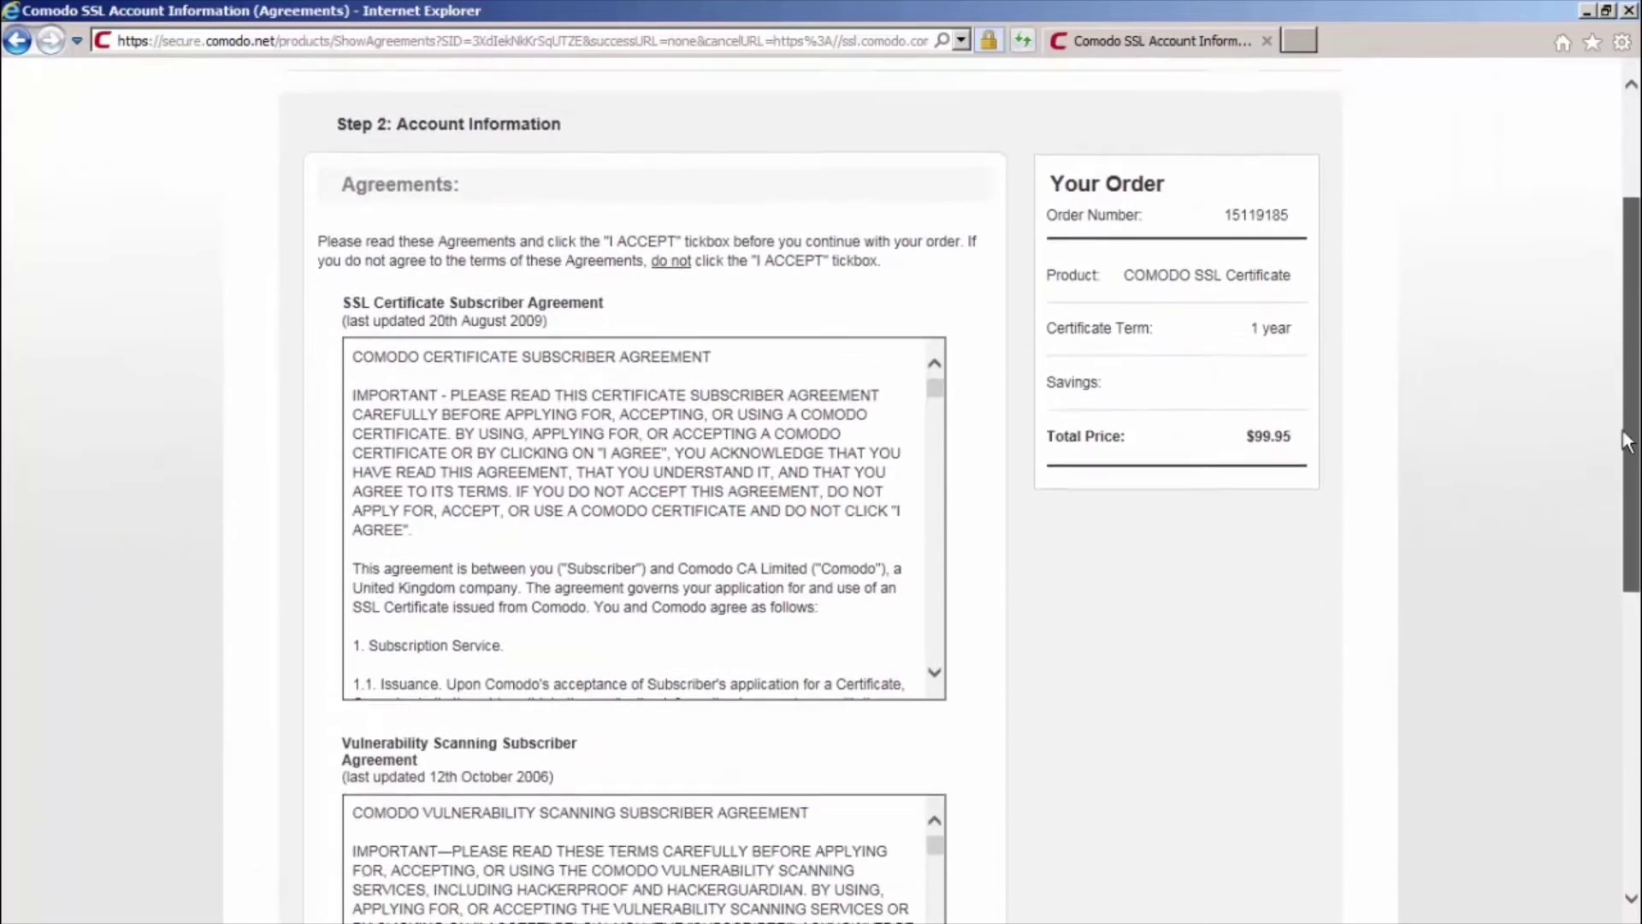
pyautogui.scroll(-3, 1610, 607)
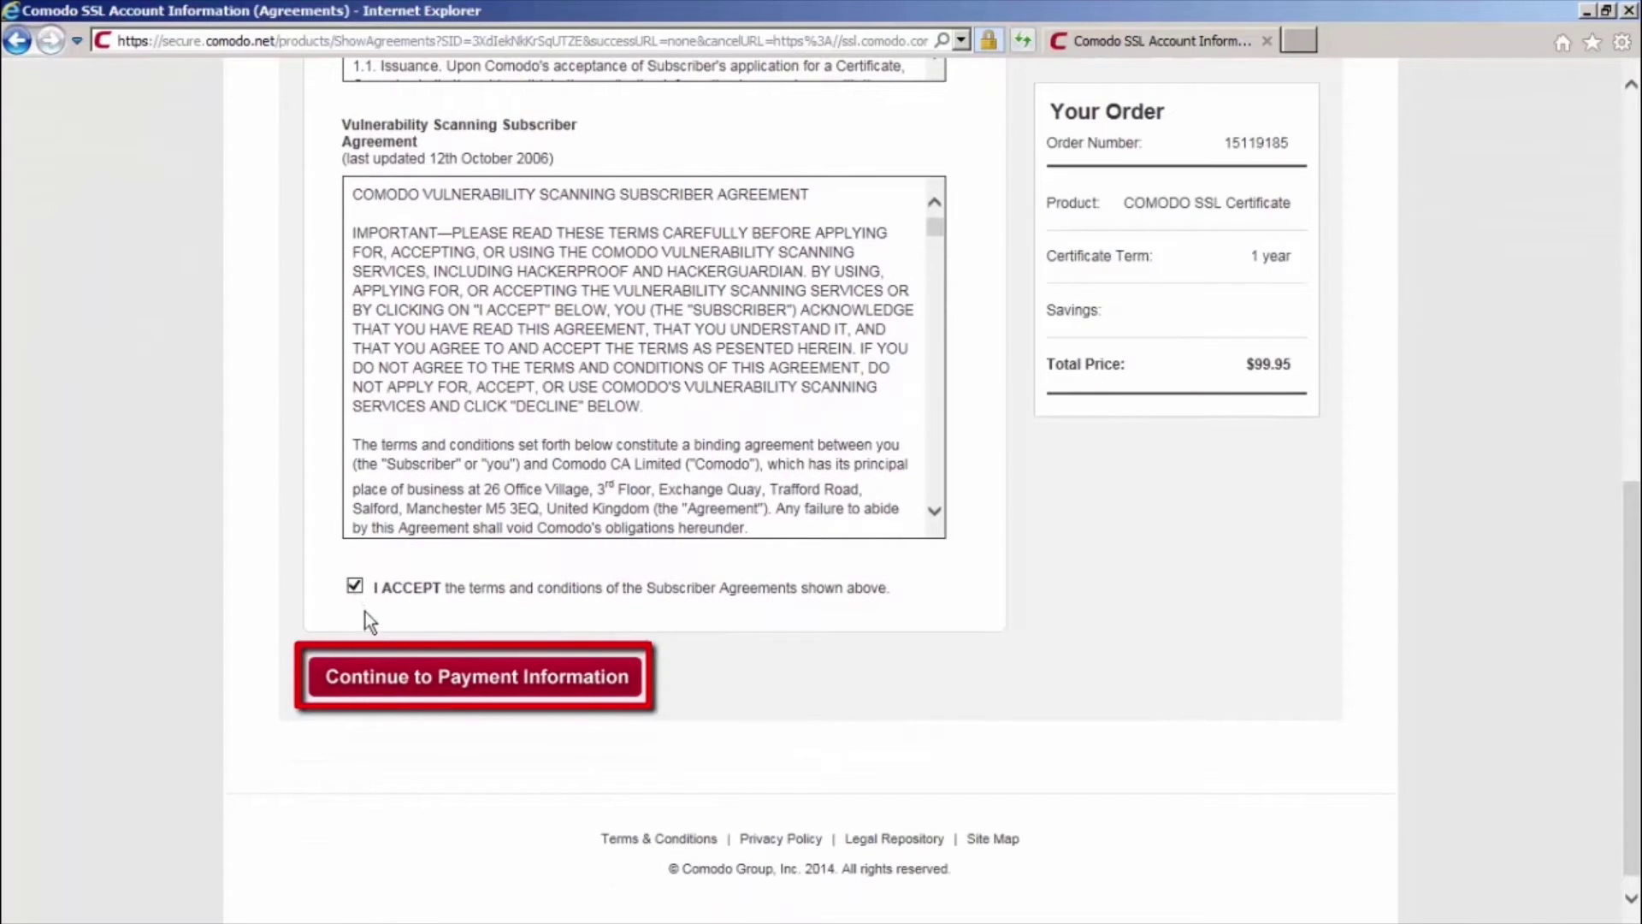
pyautogui.click(475, 679)
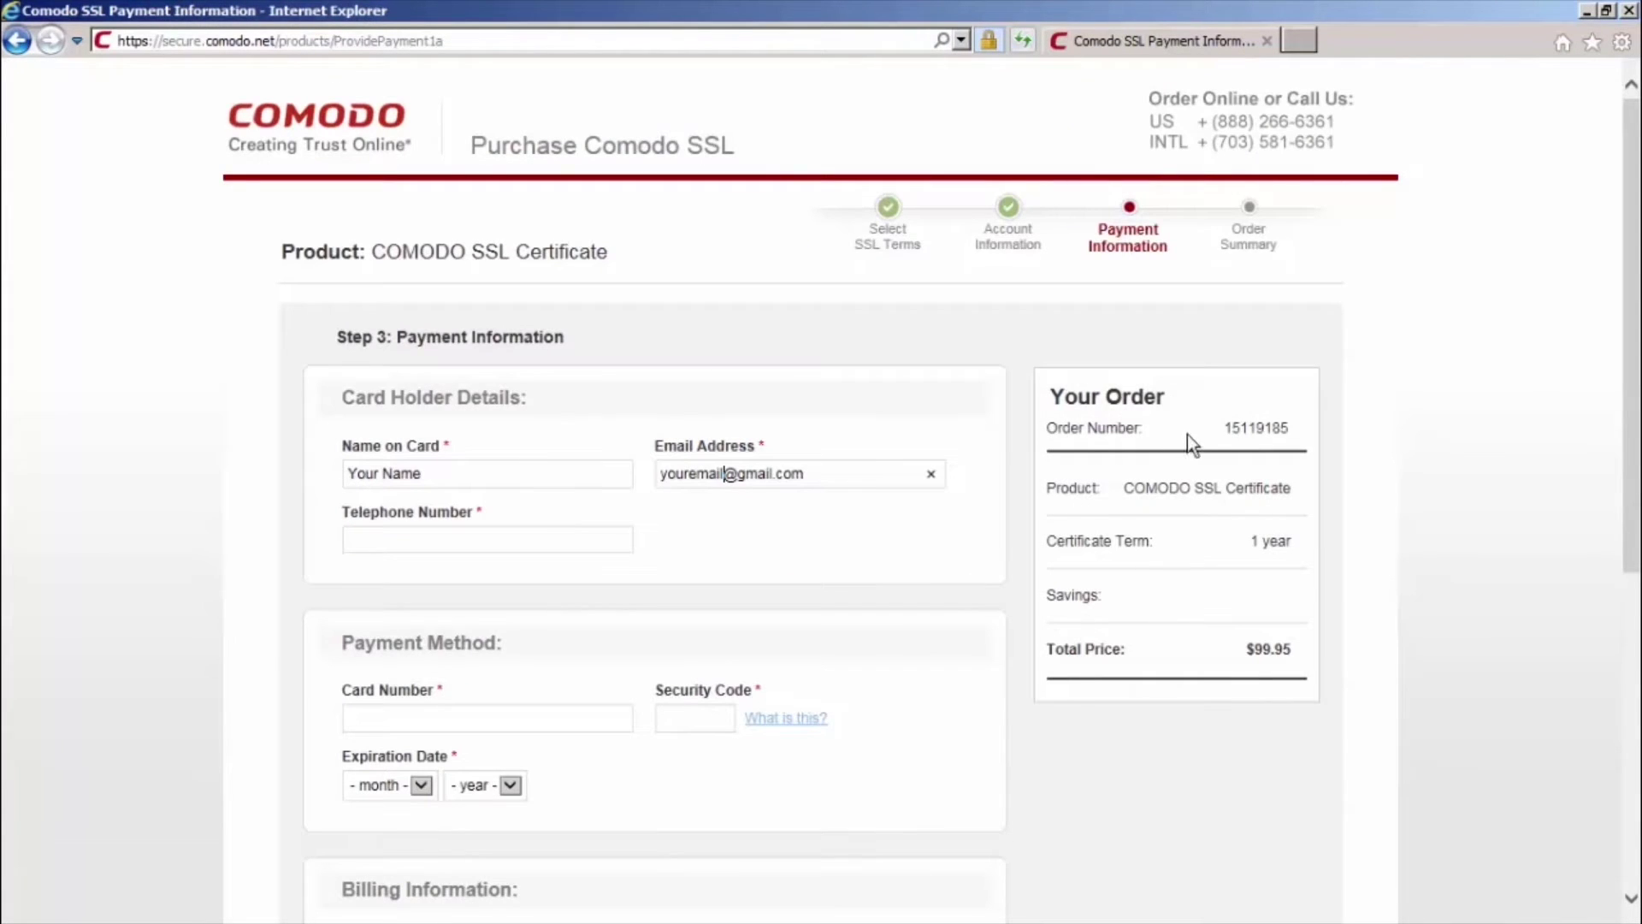
pyautogui.rightClick(1280, 438)
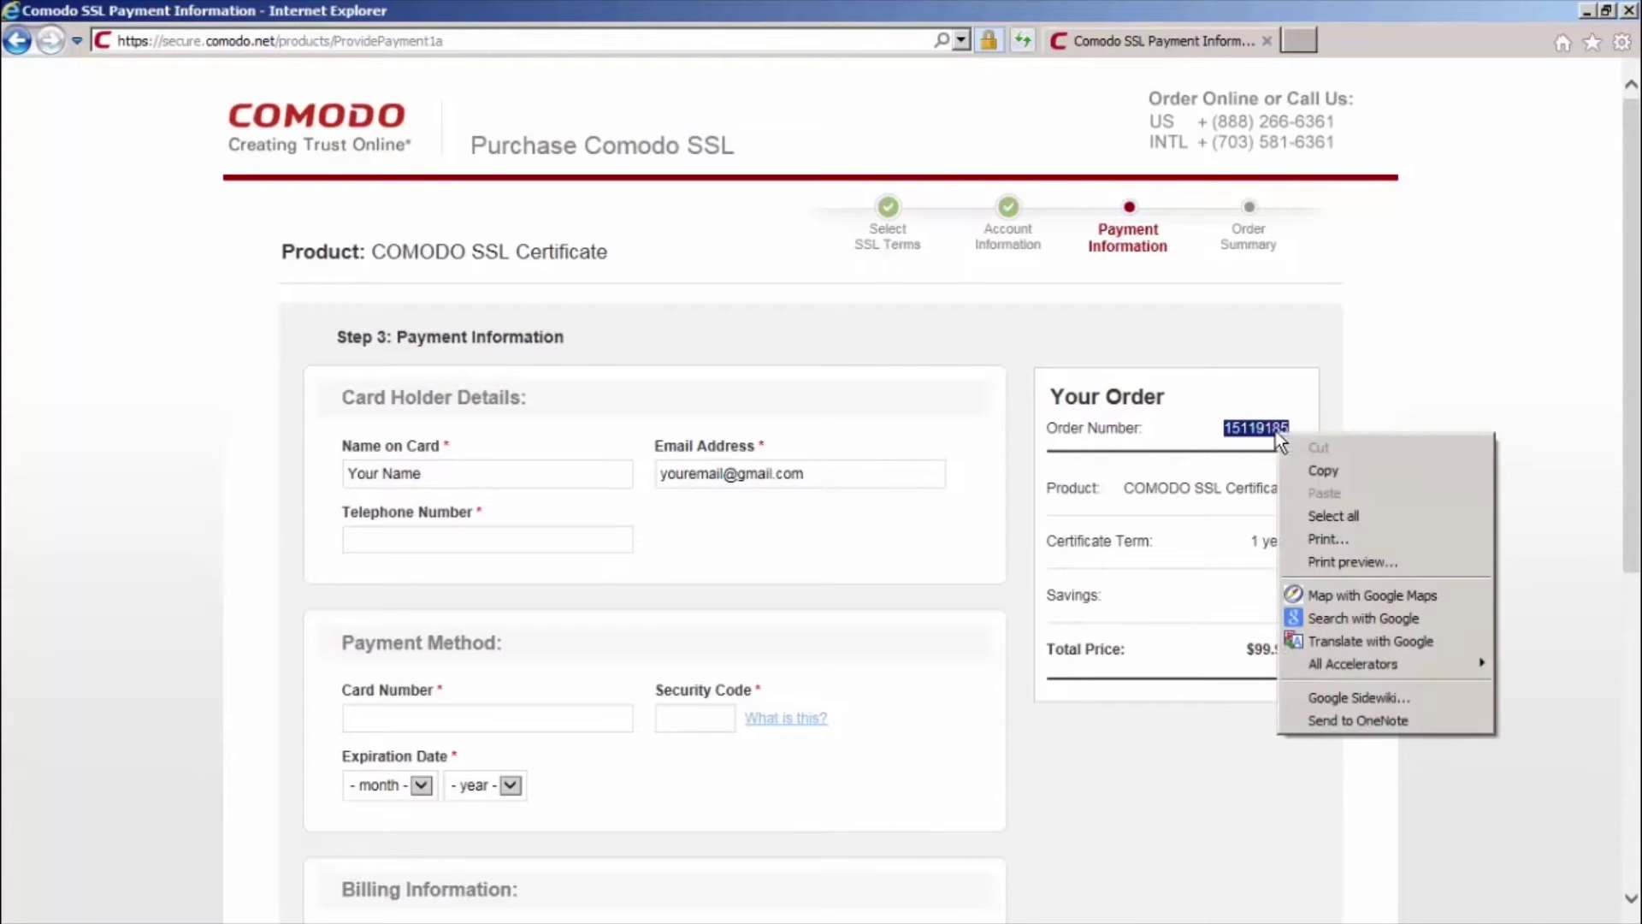
pyautogui.click(1310, 468)
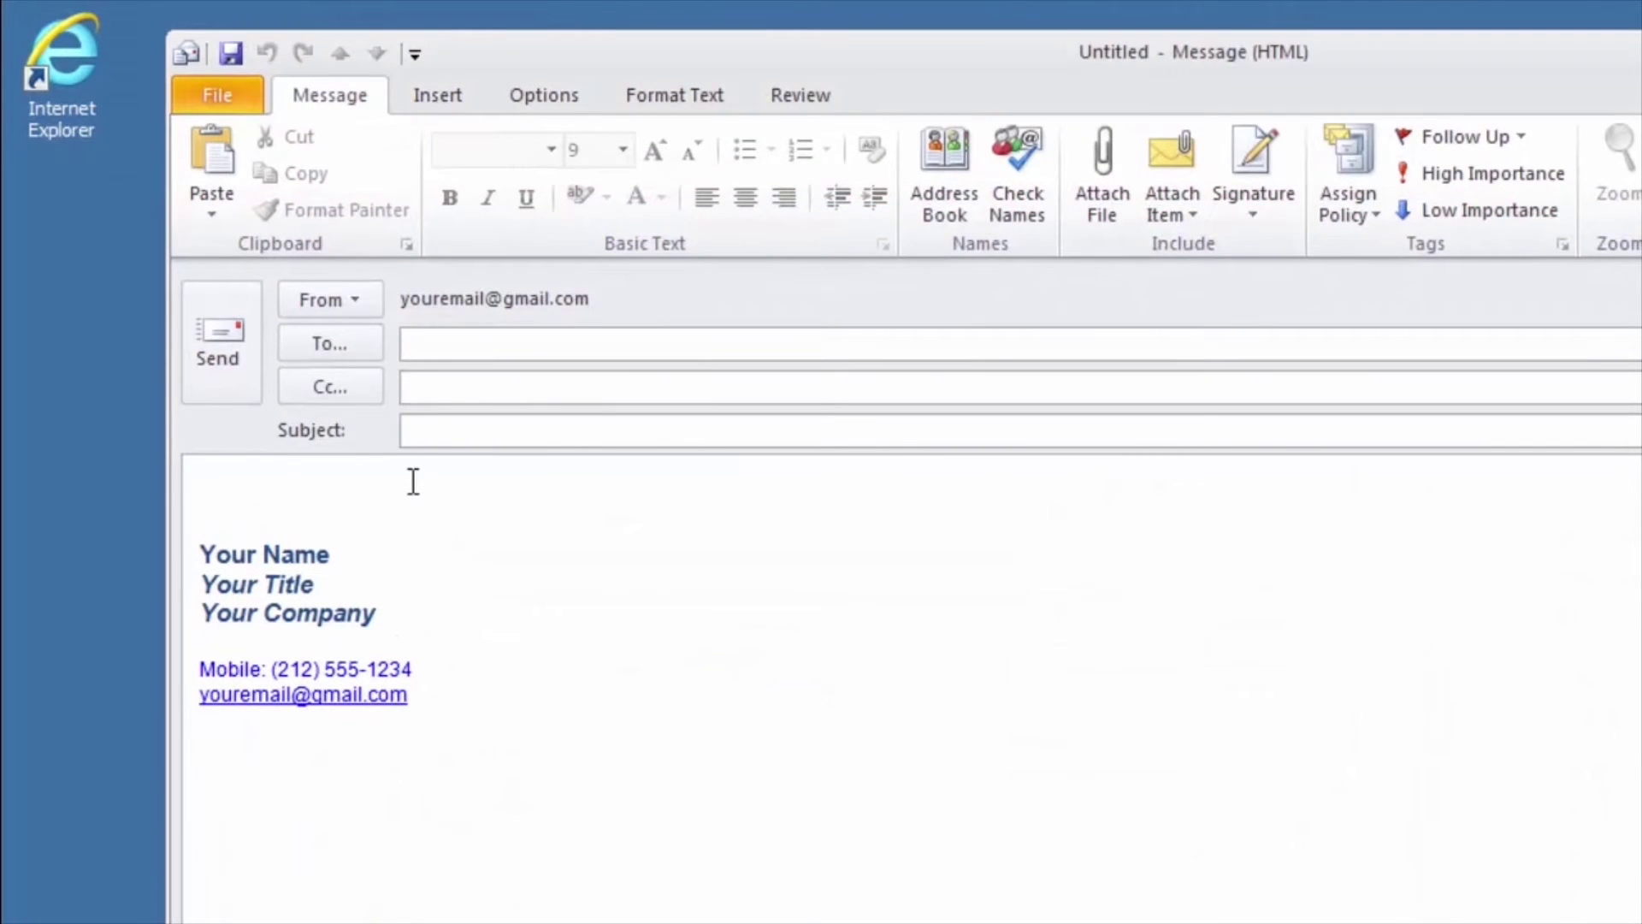
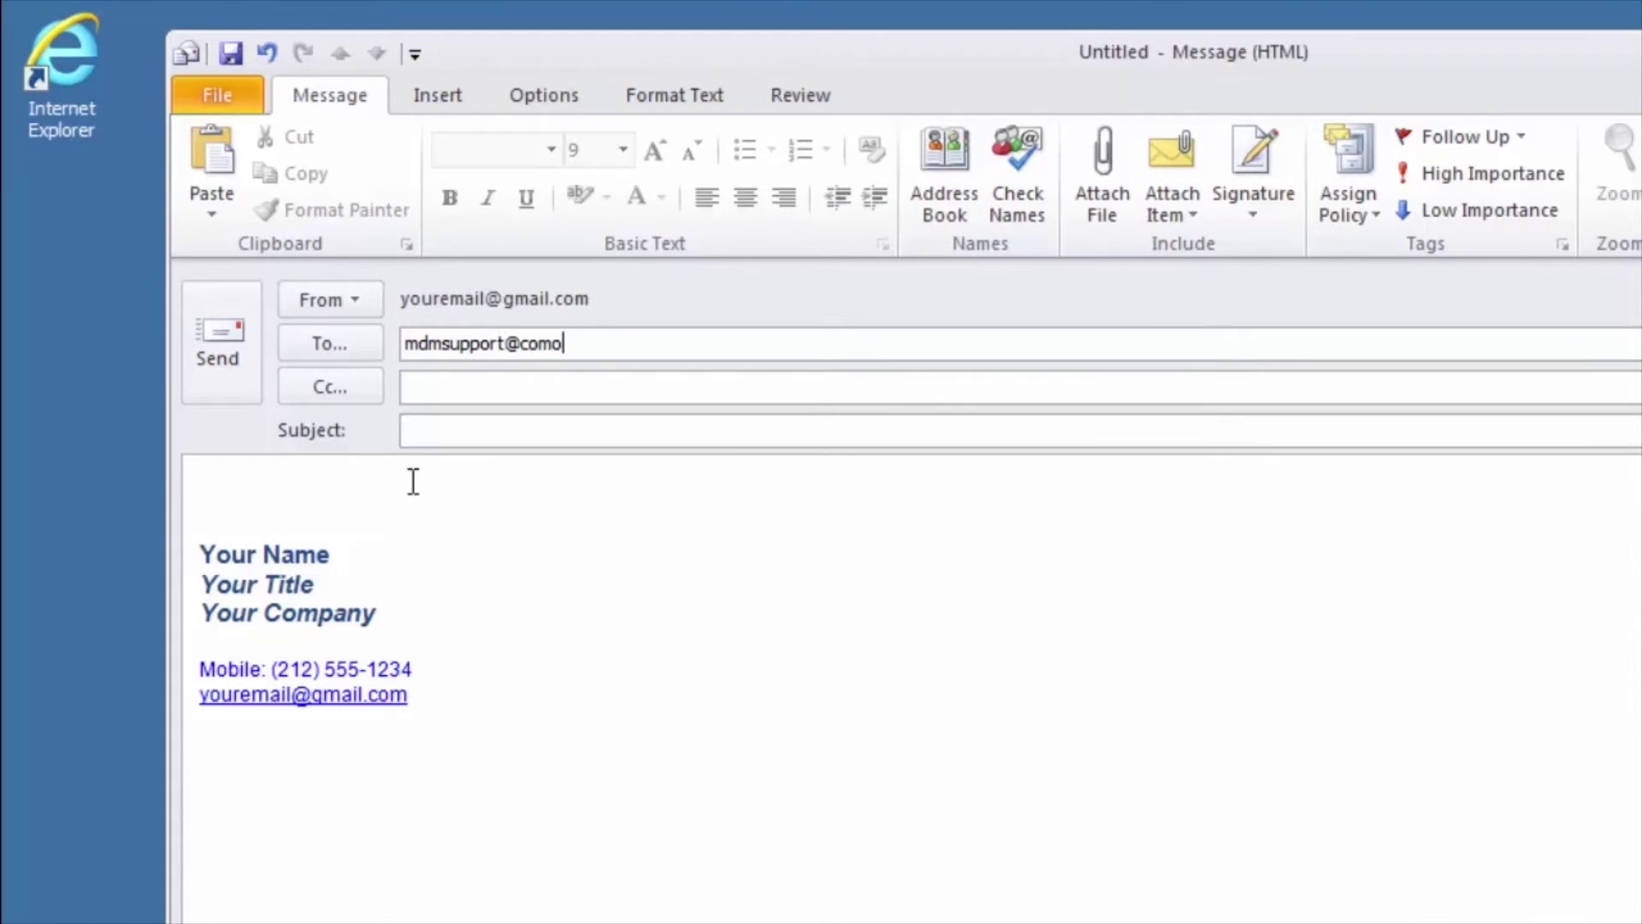
# Address a message to MDM support with subject 'CMDM SSL Provisioning -' plus the order number
pyautogui.press('Tab')
pyautogui.press('Tab')
pyautogui.write('CMDM SSL Pr')
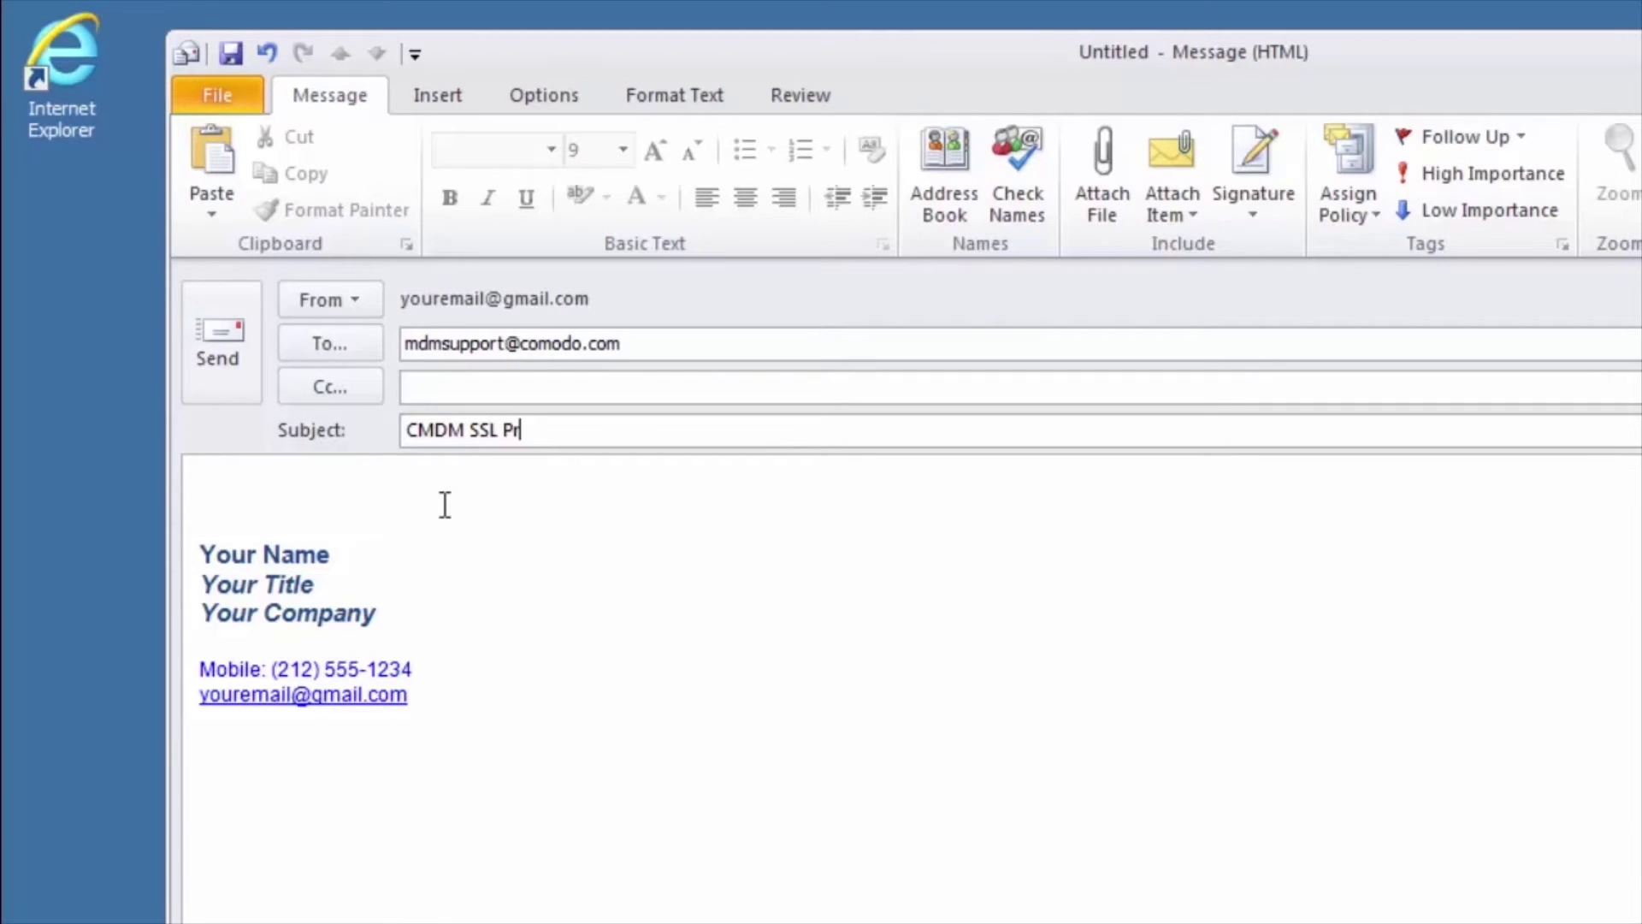
pyautogui.write('ovisioning -')
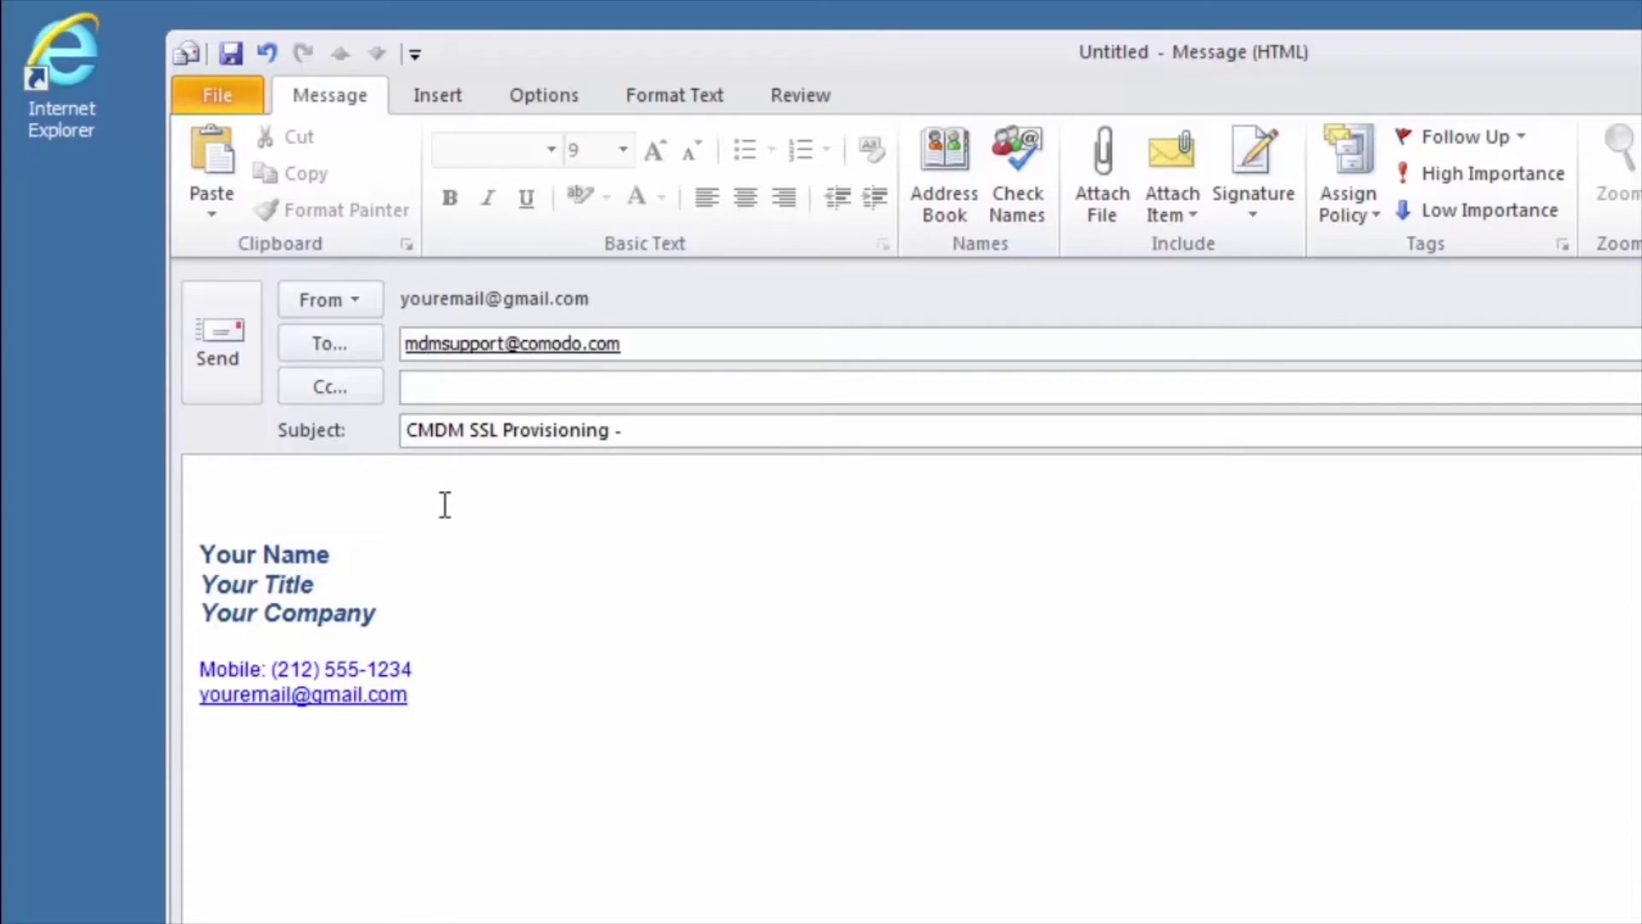
pyautogui.rightClick(639, 433)
pyautogui.click(688, 505)
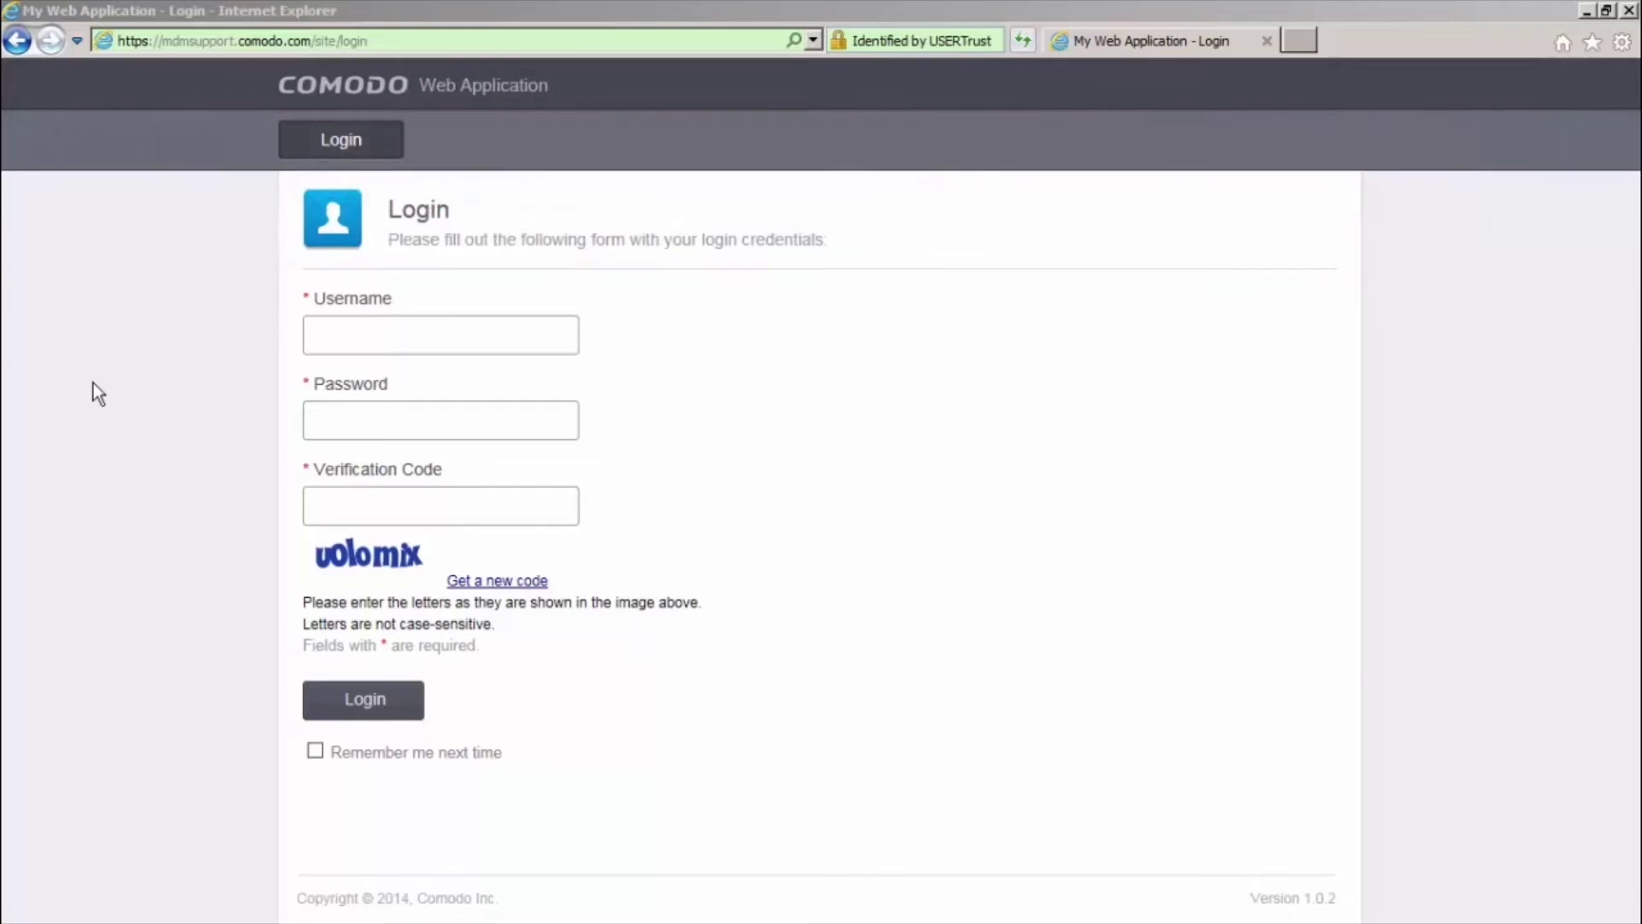
# Enter the account username and password on the Comodo Web Application login page
pyautogui.click(321, 340)
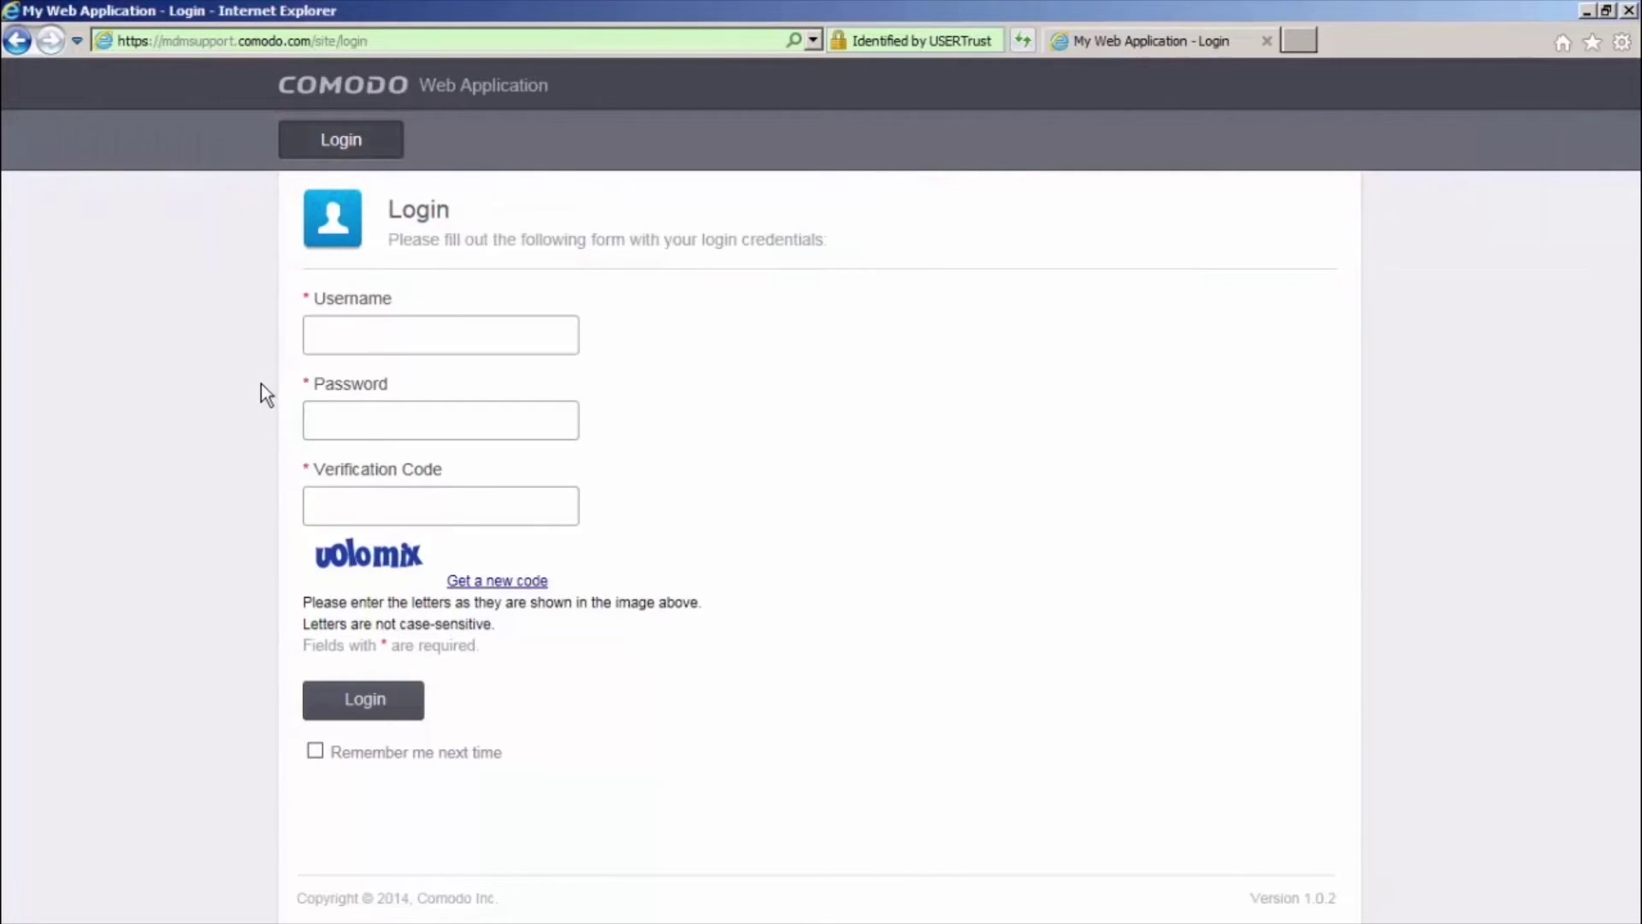
pyautogui.write('yourlogin')
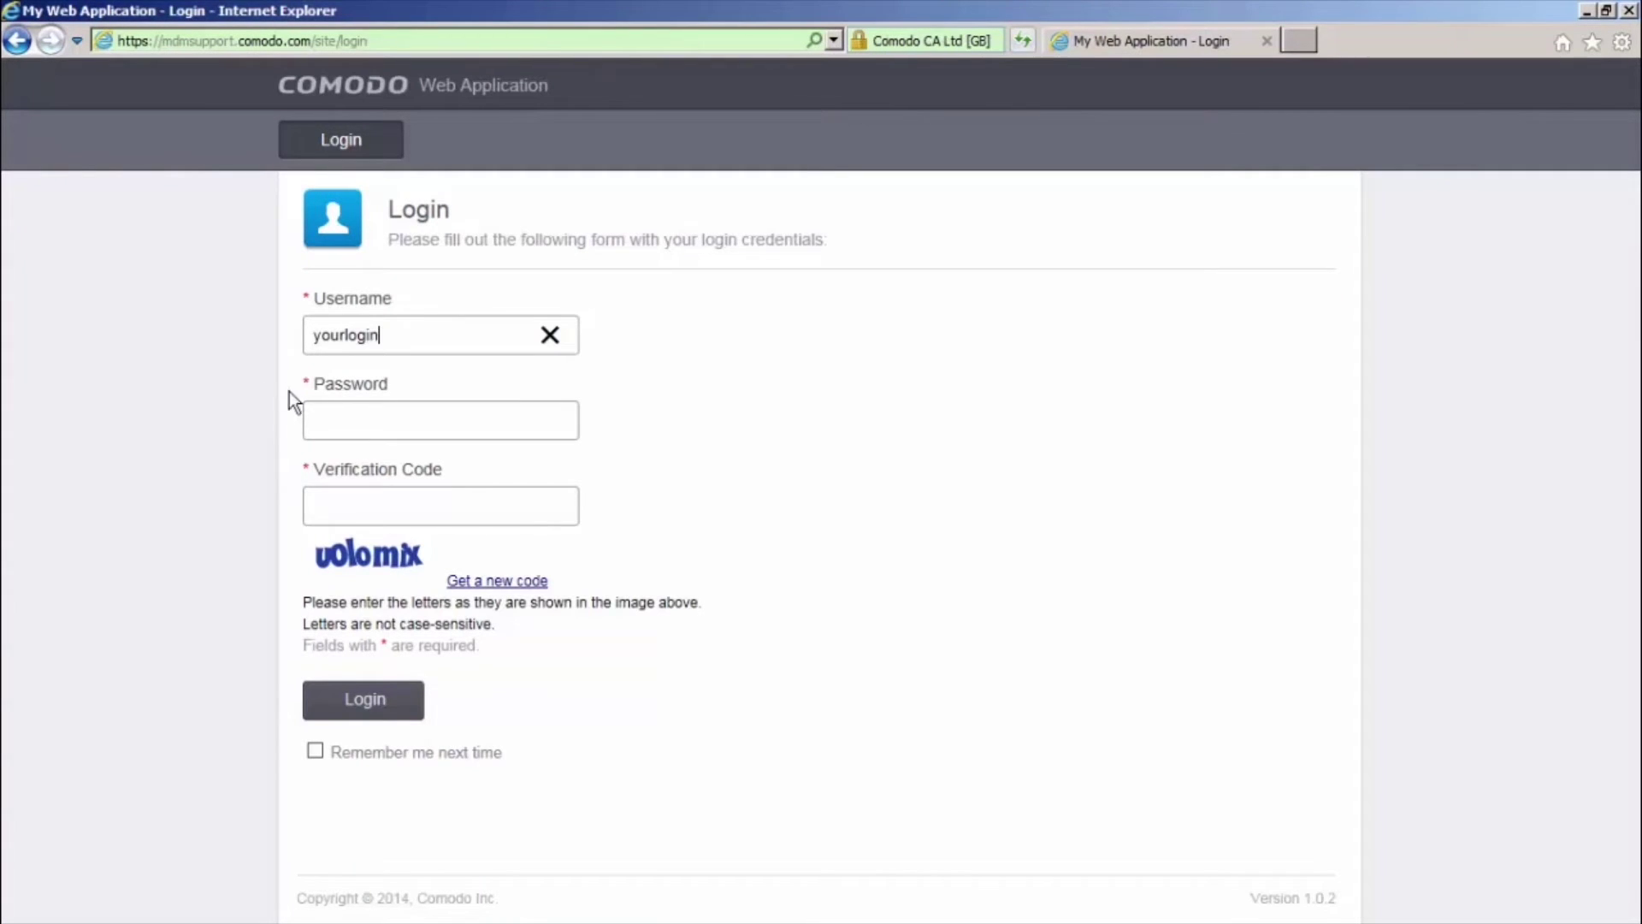
pyautogui.press('Tab')
pyautogui.write('••••••••••')
pyautogui.click(377, 506)
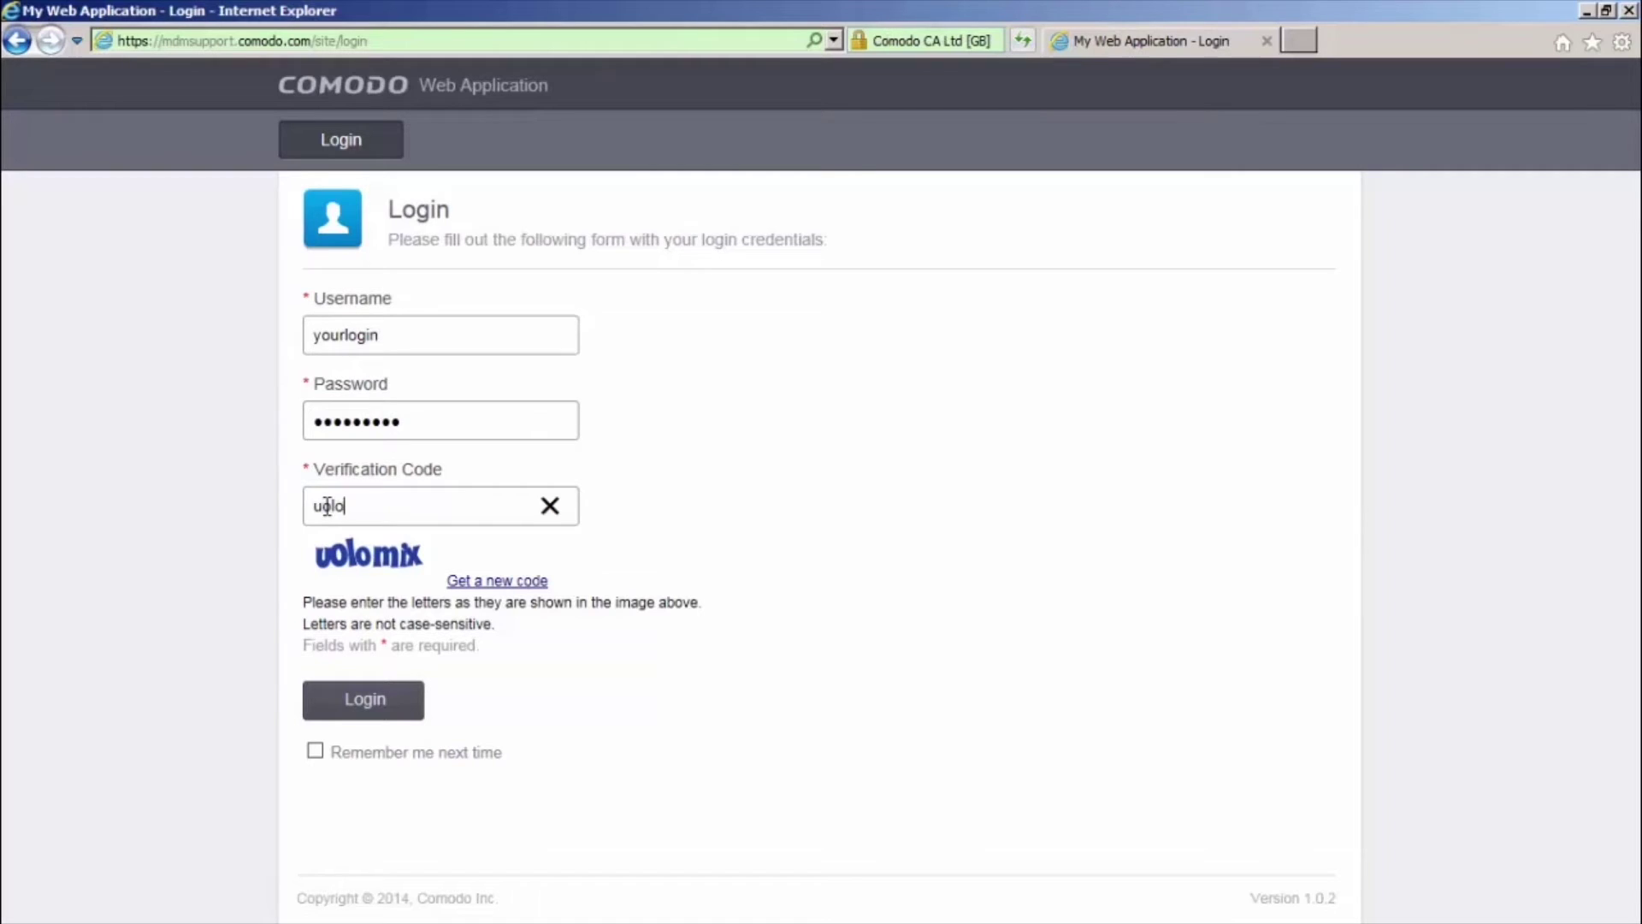
# Enter the verification code, log in, and choose United States as the CSR country
pyautogui.click(347, 708)
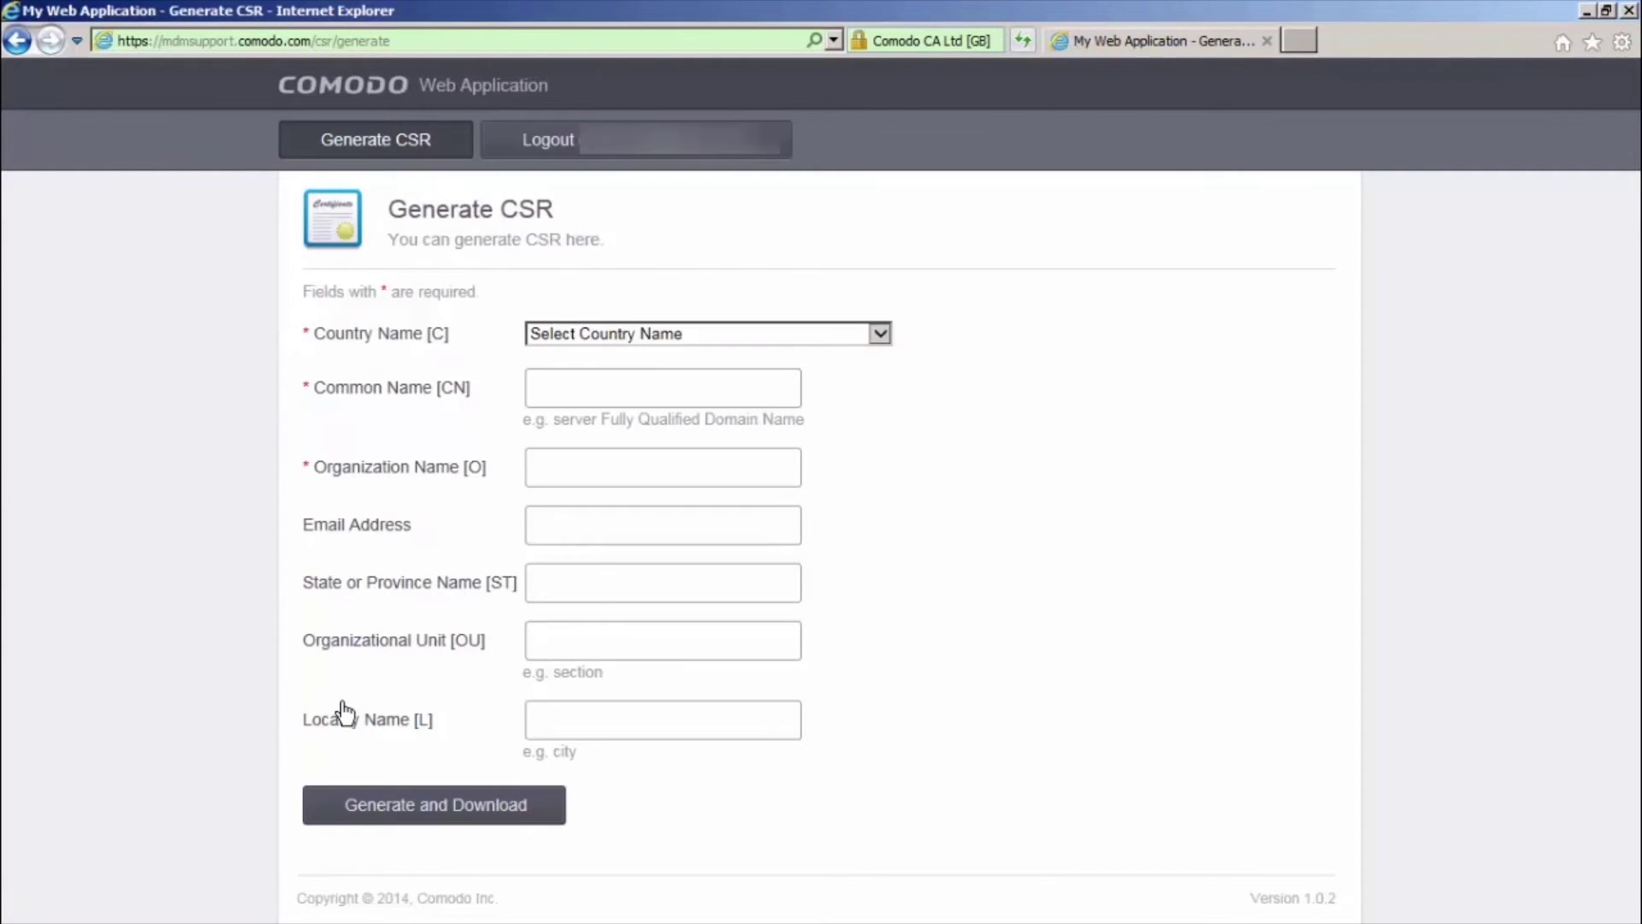
pyautogui.click(880, 334)
pyautogui.moveTo(881, 363); pyautogui.dragTo(885, 814)
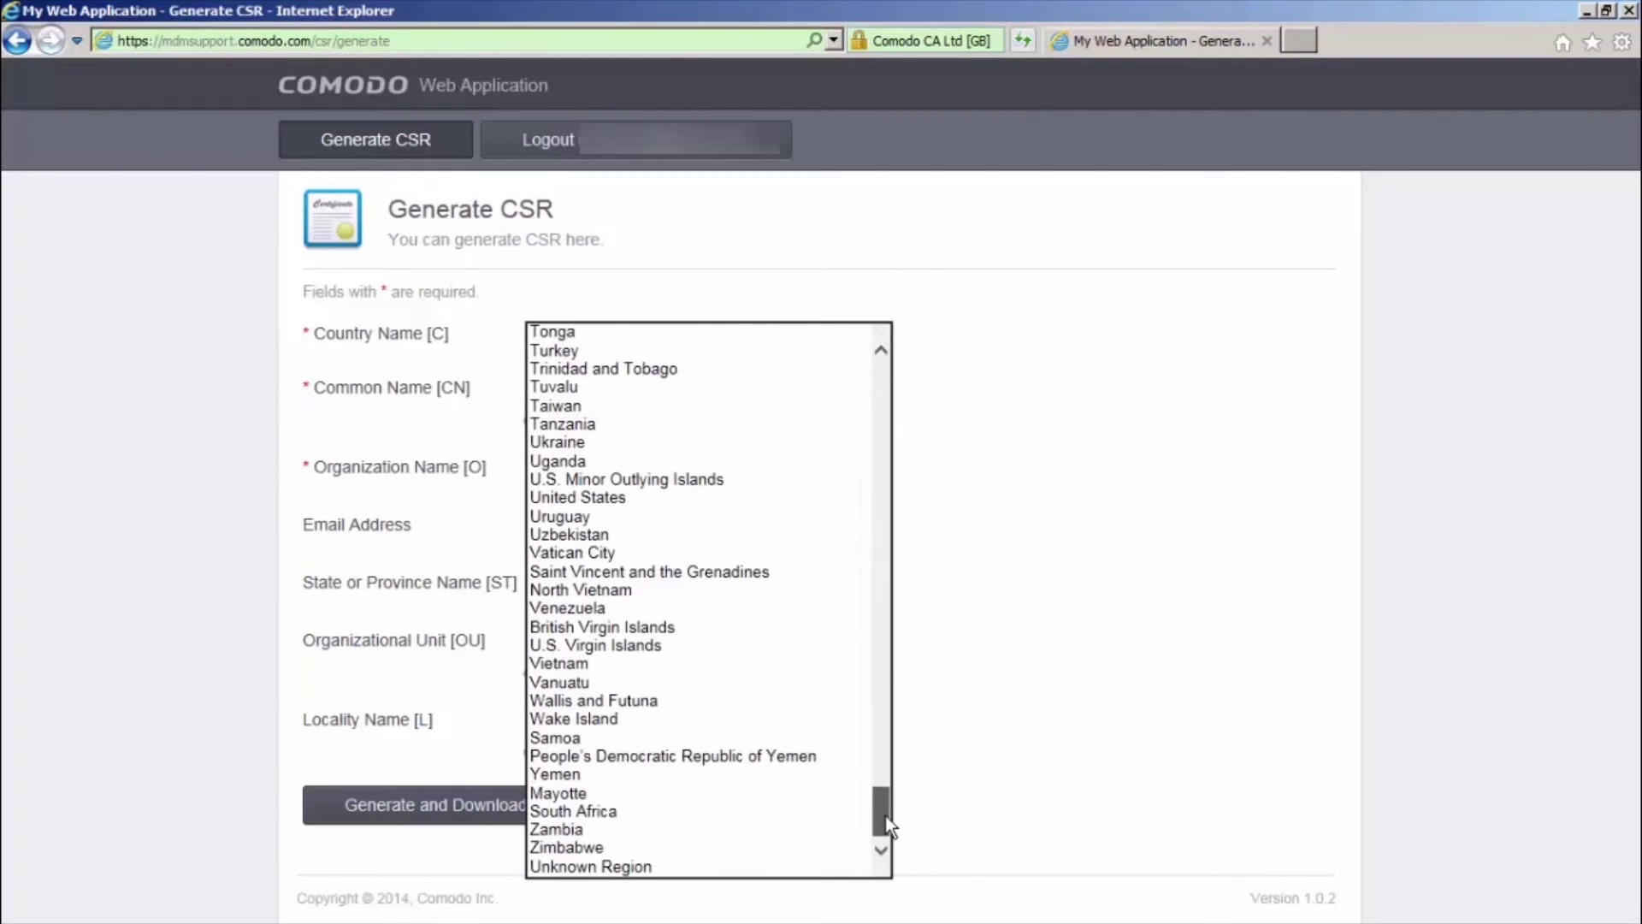
pyautogui.click(624, 501)
# Fill in yourdomain.com and 'your company', generate the CSR, and save the zip
pyautogui.click(630, 383)
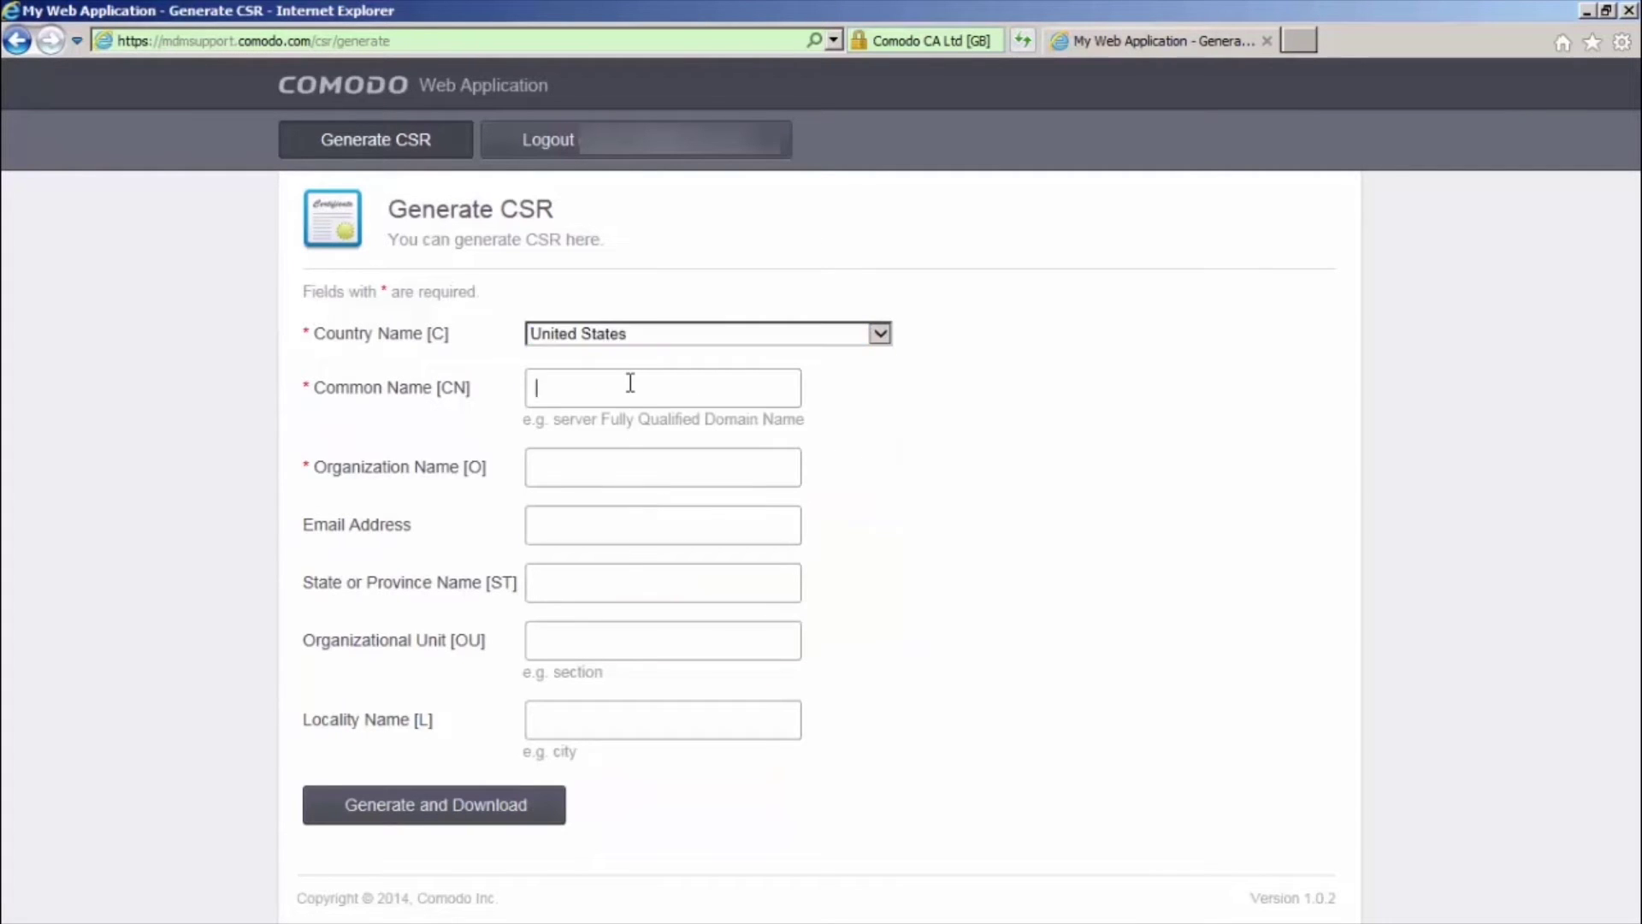
pyautogui.write('yourdomain.com')
pyautogui.click(590, 471)
pyautogui.write('your company')
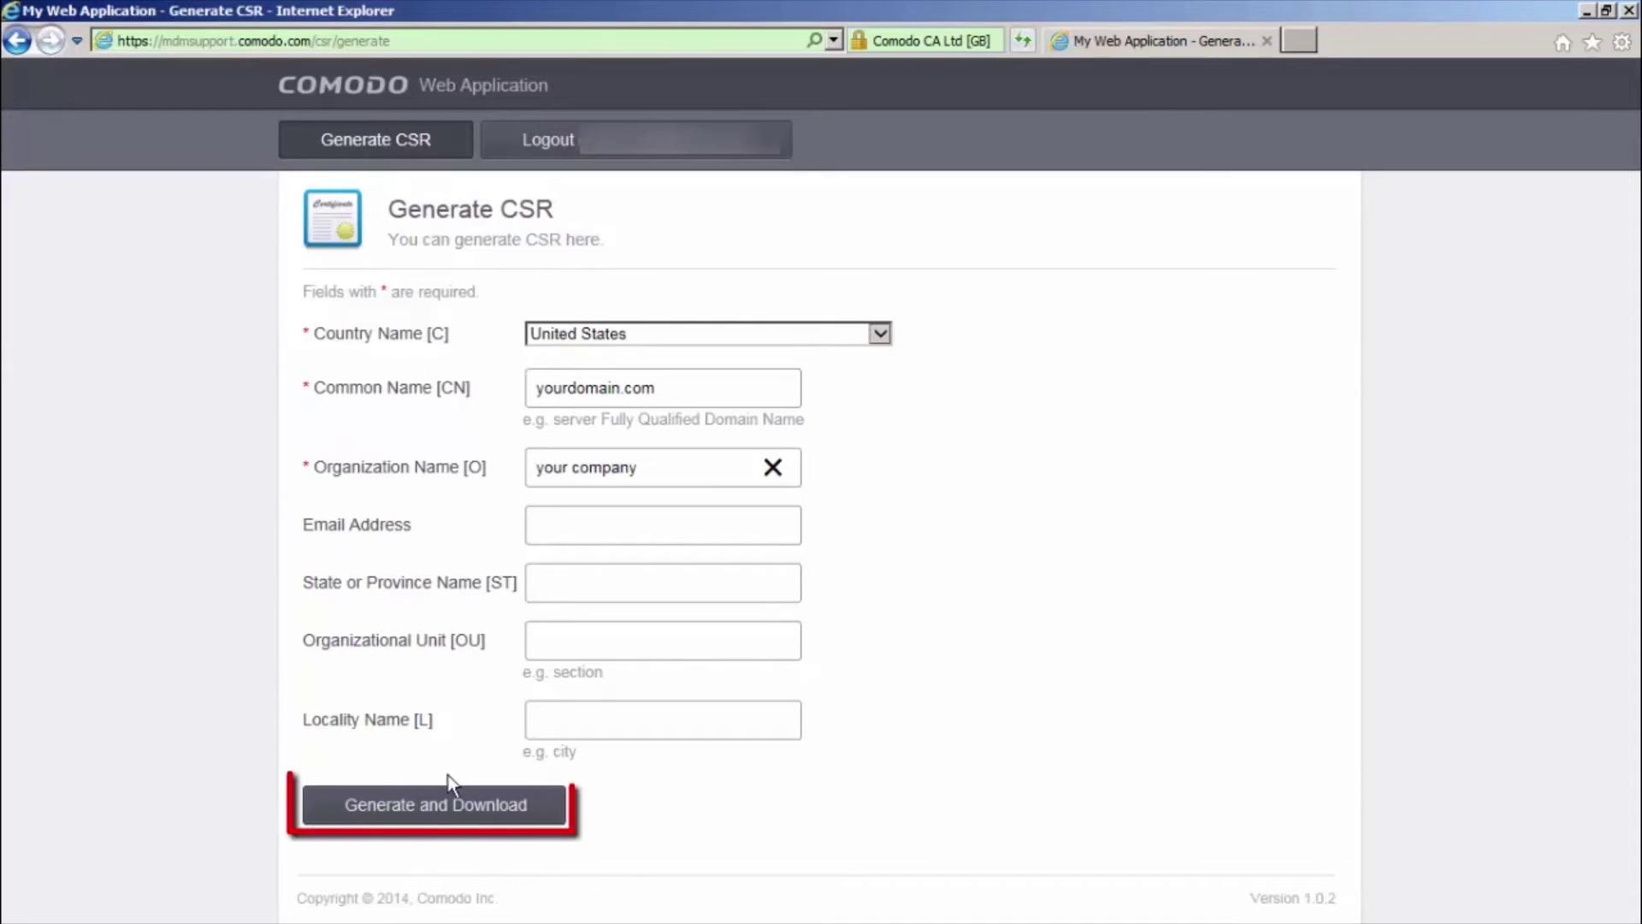
pyautogui.click(436, 806)
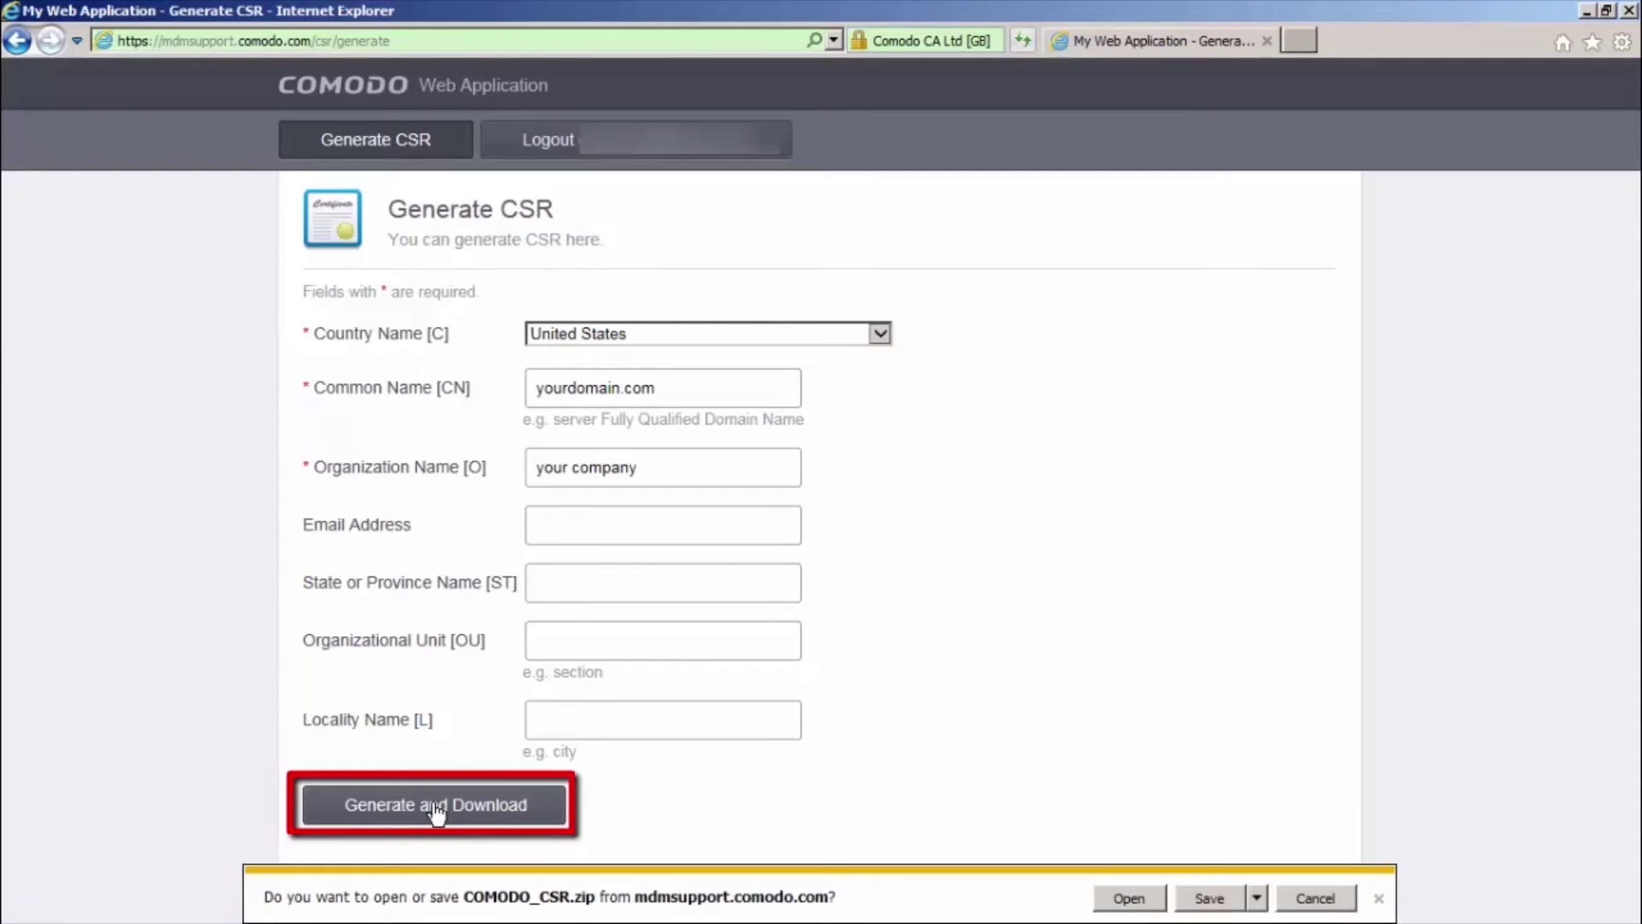
pyautogui.click(1206, 899)
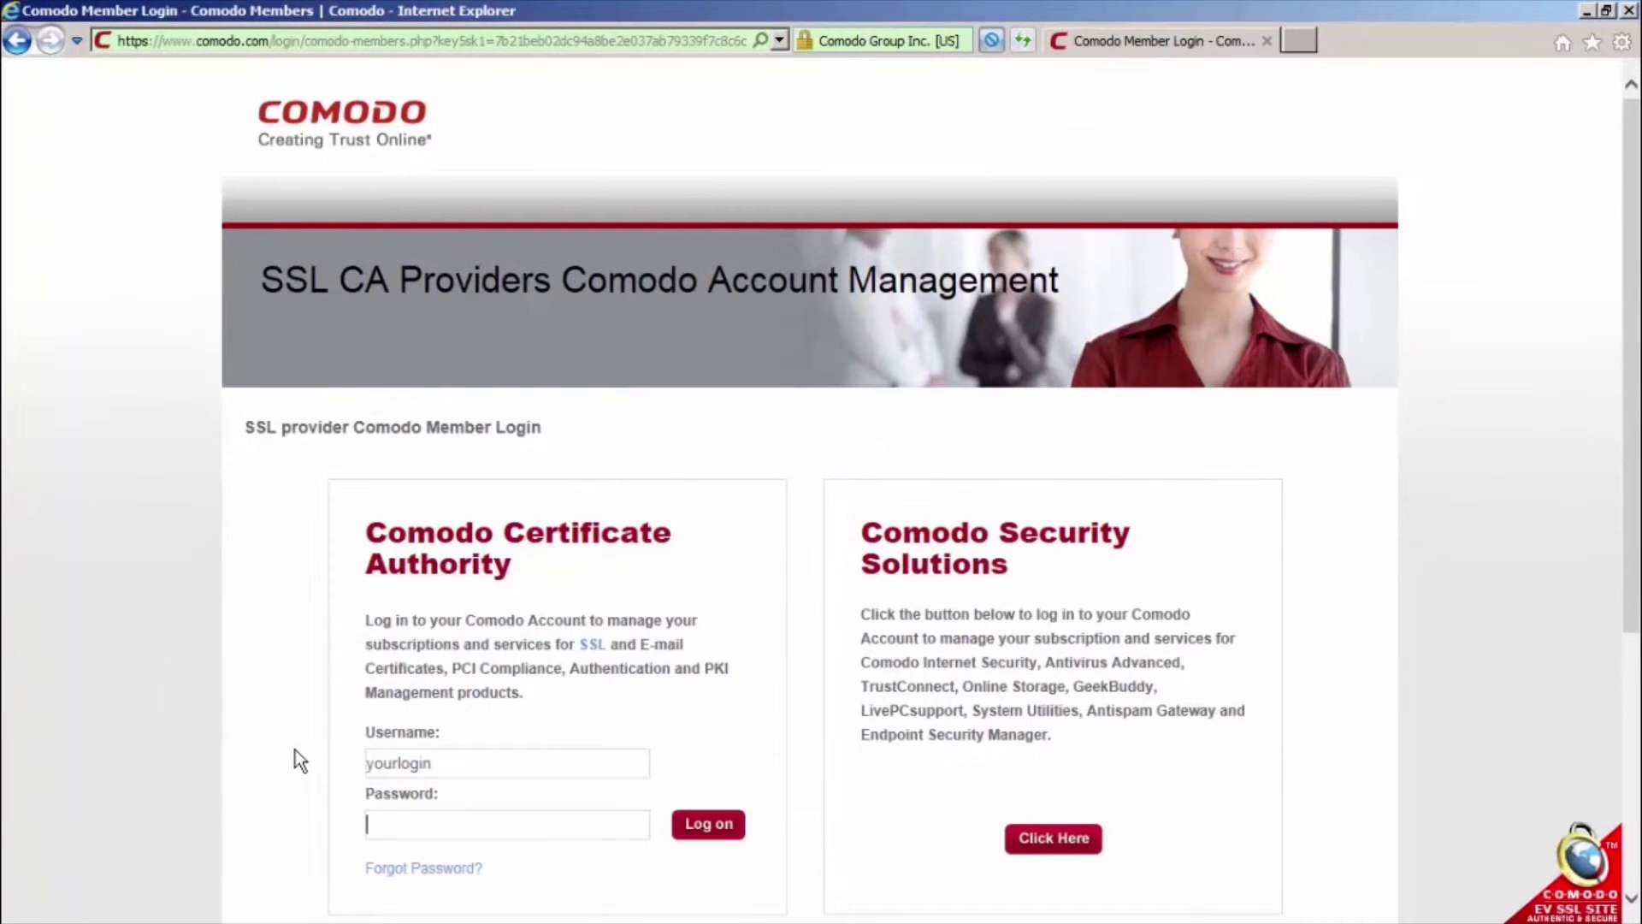
# Enter the account password and log on to Comodo Account Management
pyautogui.write('•••••••')
pyautogui.click(685, 830)
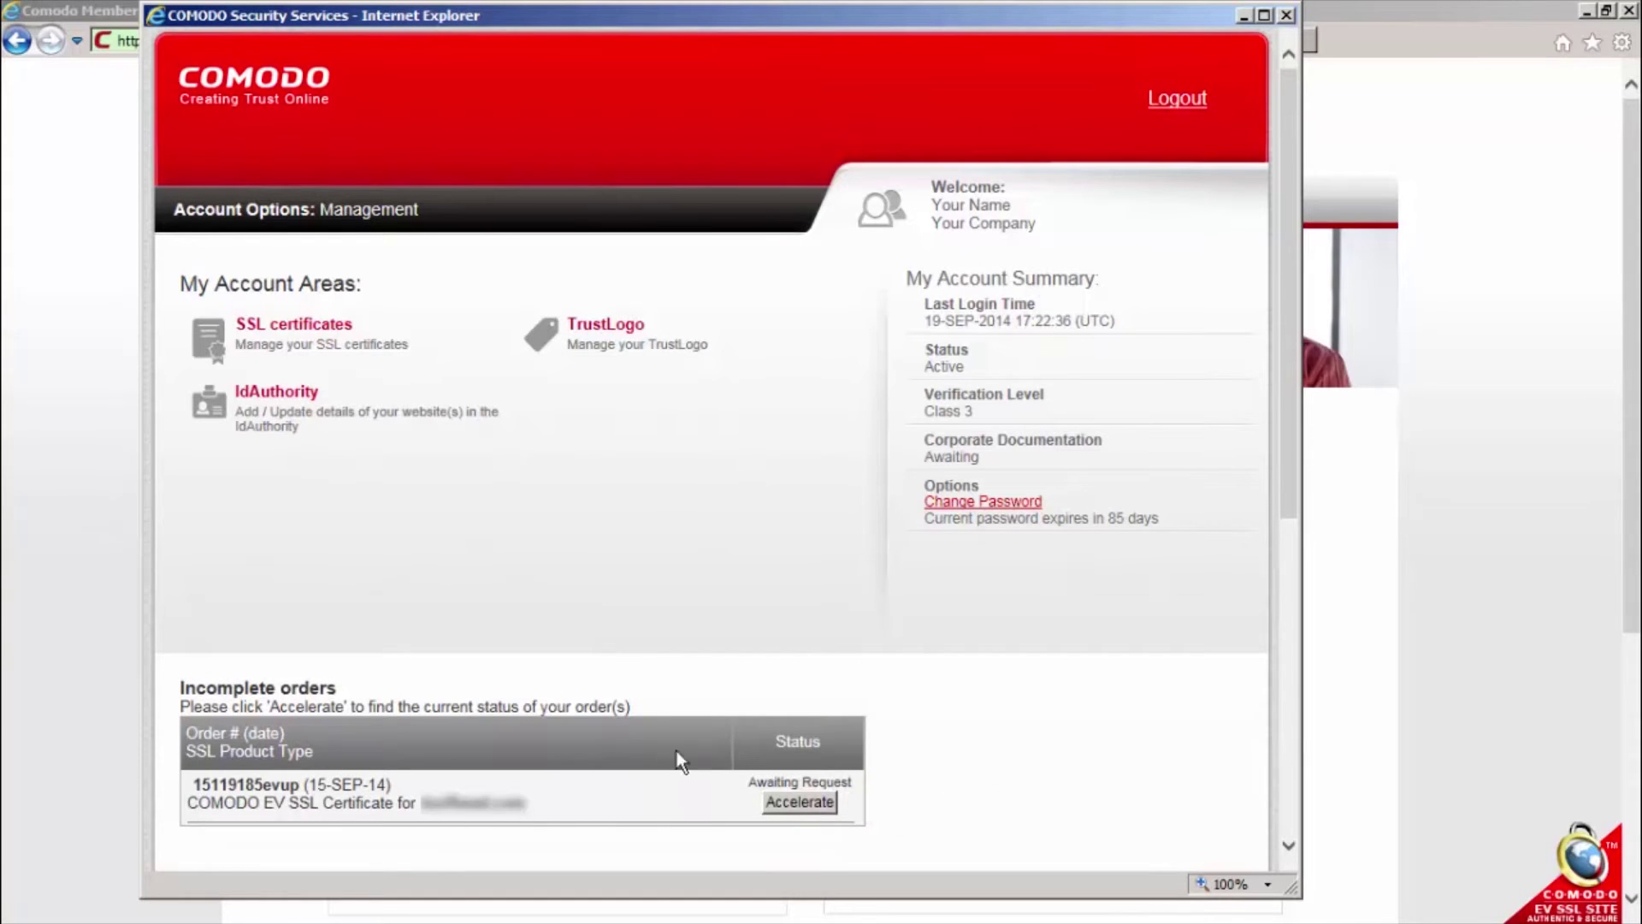
# Paste the generated CSR into the pending order's Submit your CSR step and submit it
pyautogui.click(791, 804)
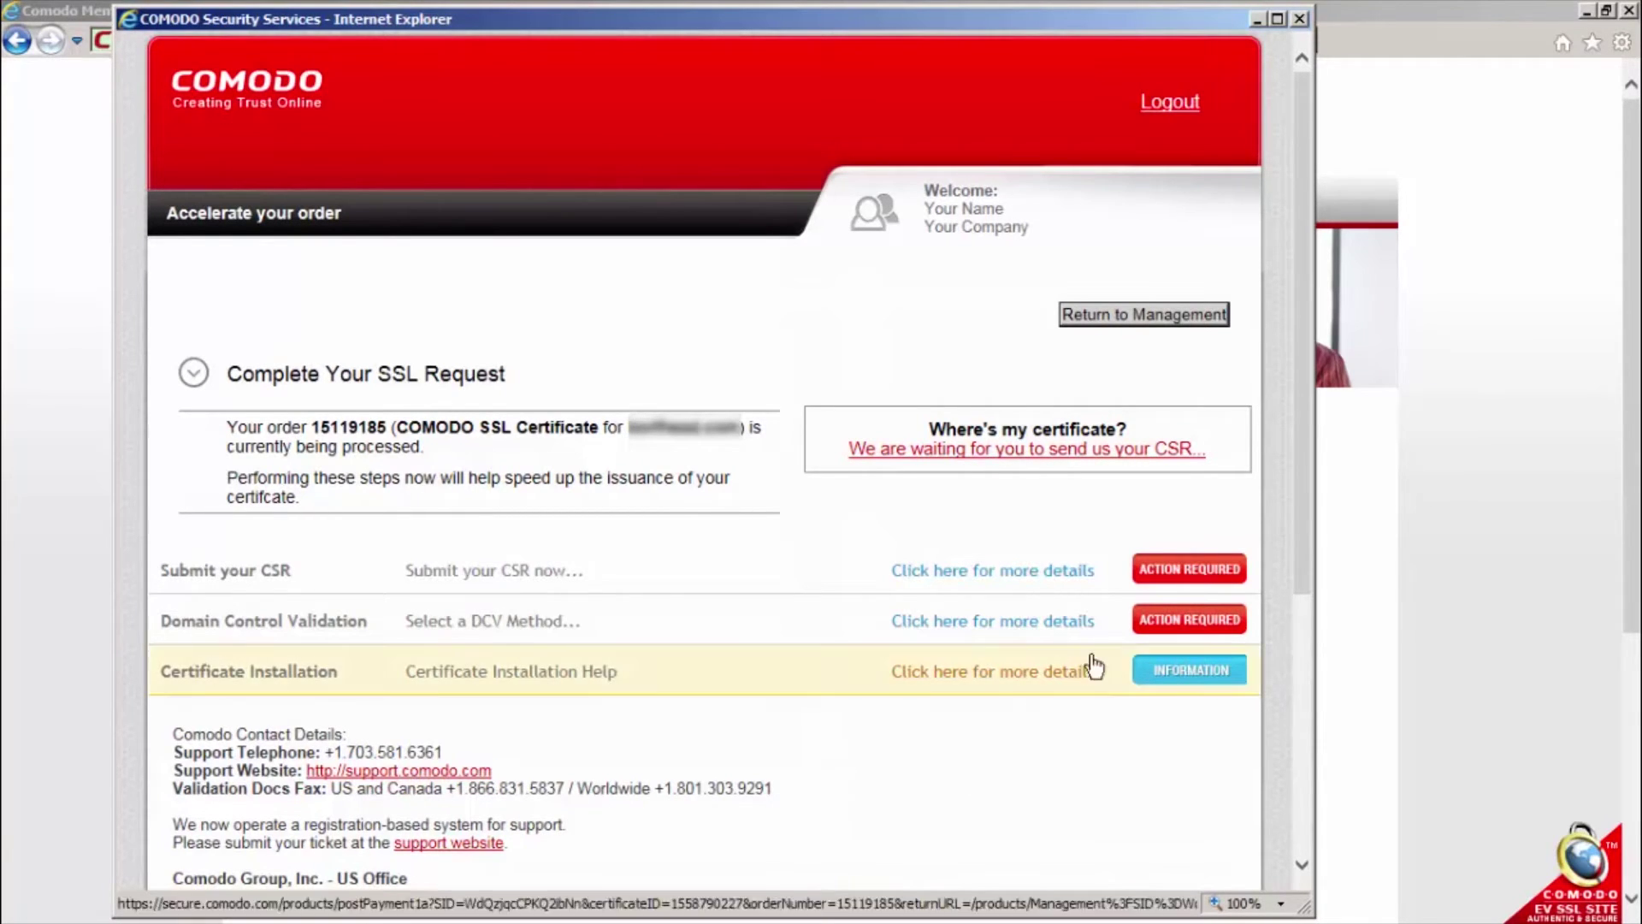
pyautogui.click(1179, 571)
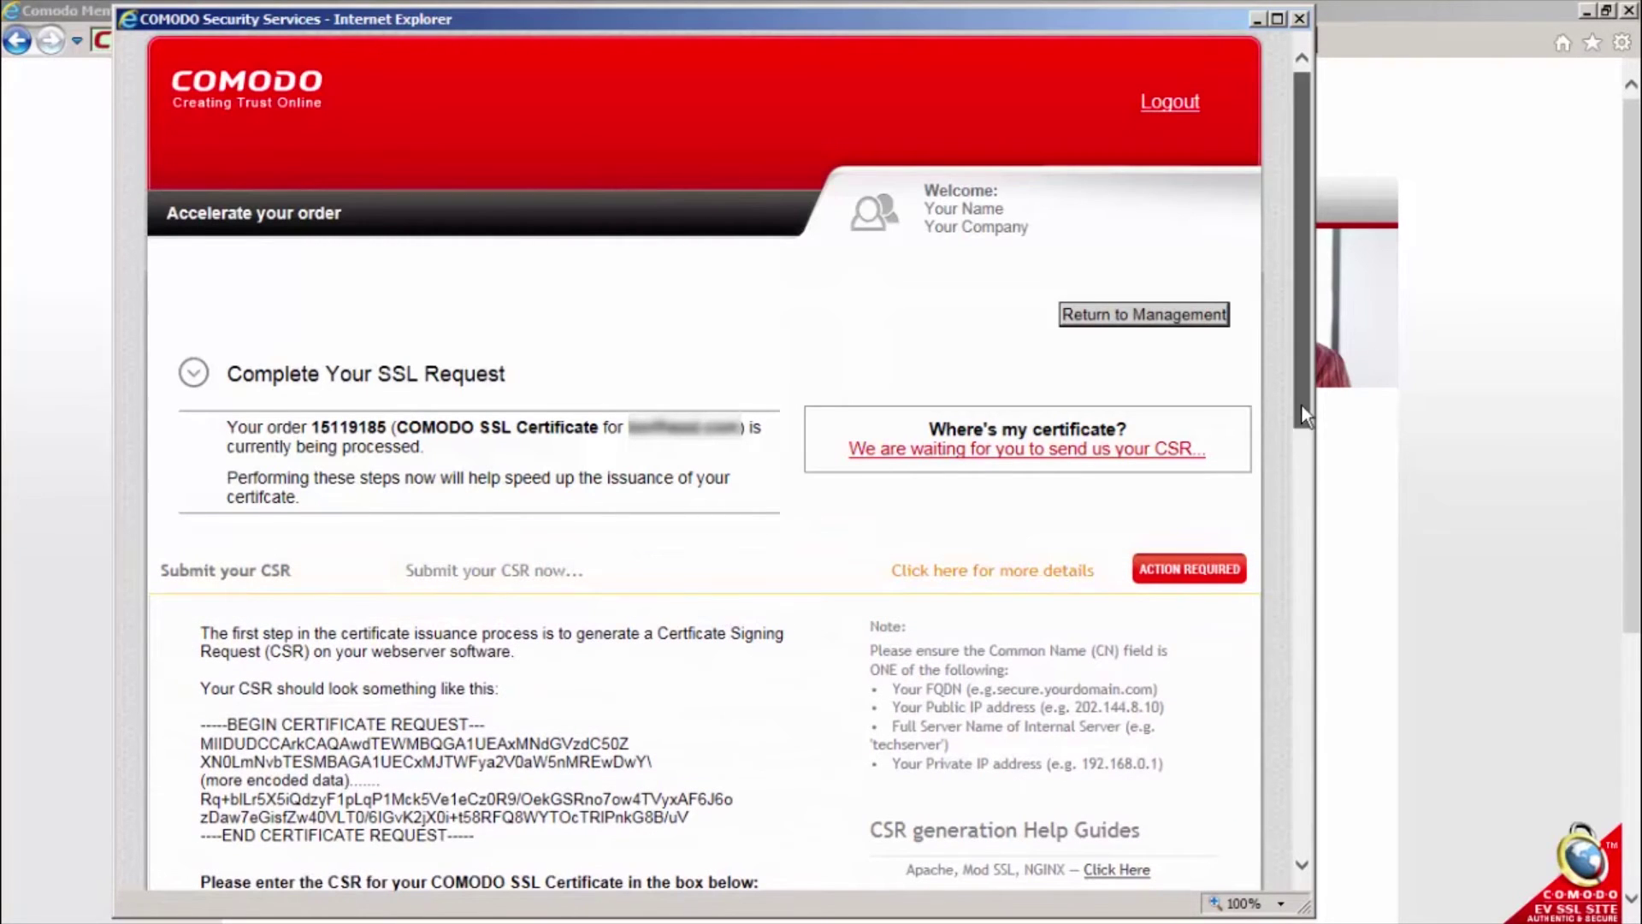
pyautogui.moveTo(1300, 404); pyautogui.dragTo(1301, 546)
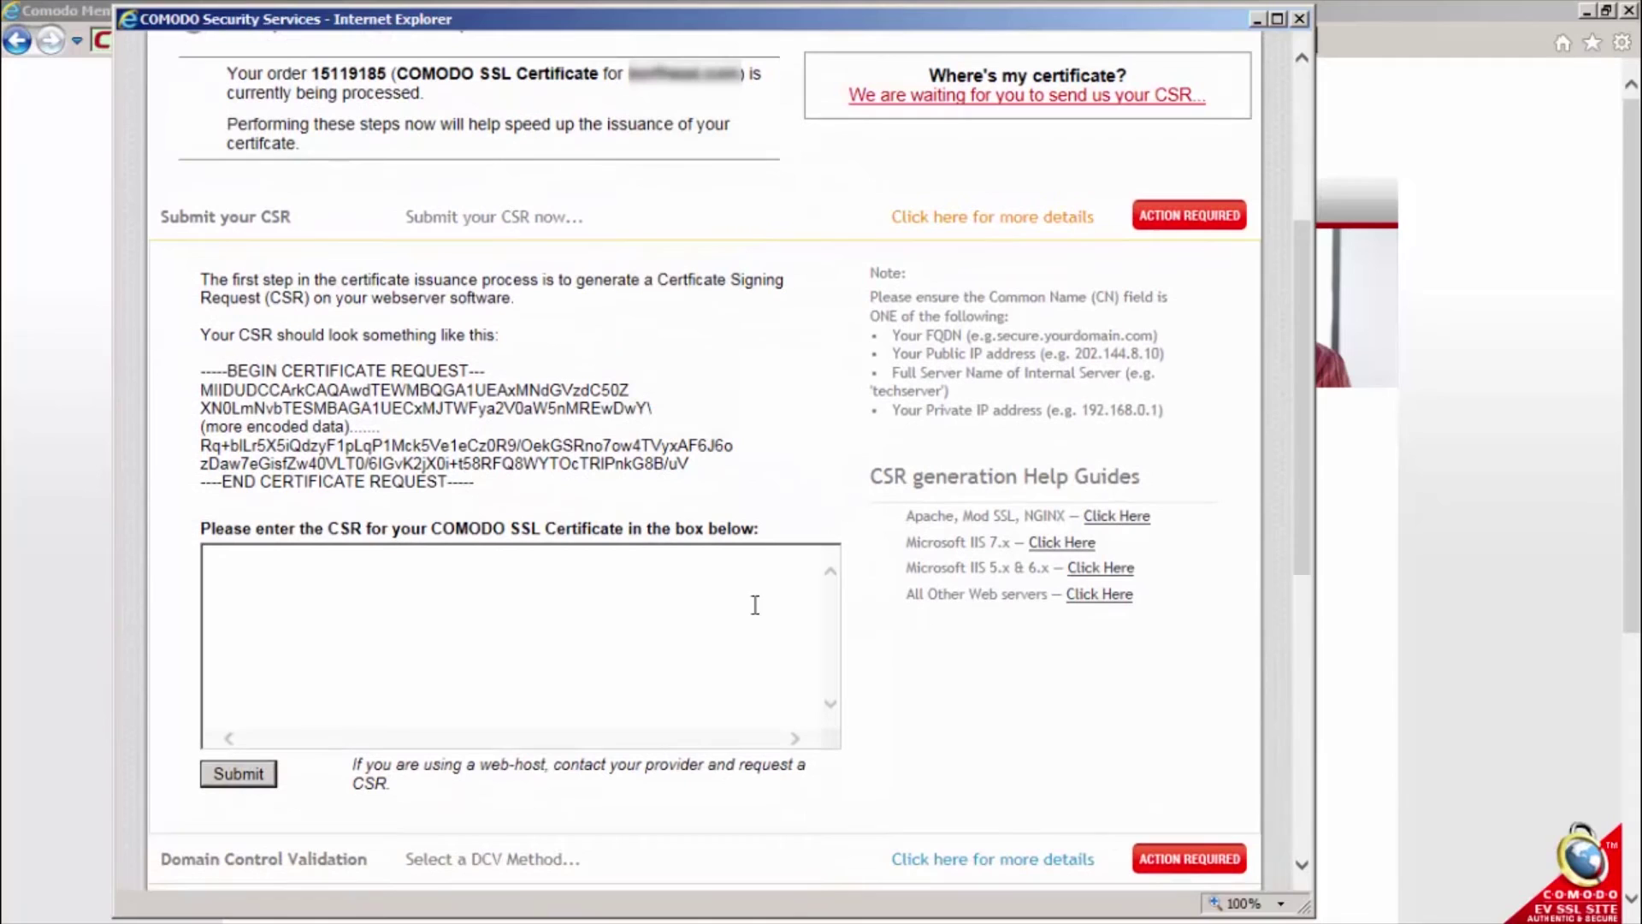
pyautogui.click(393, 599)
pyautogui.hotkey('ctrl', 'v')
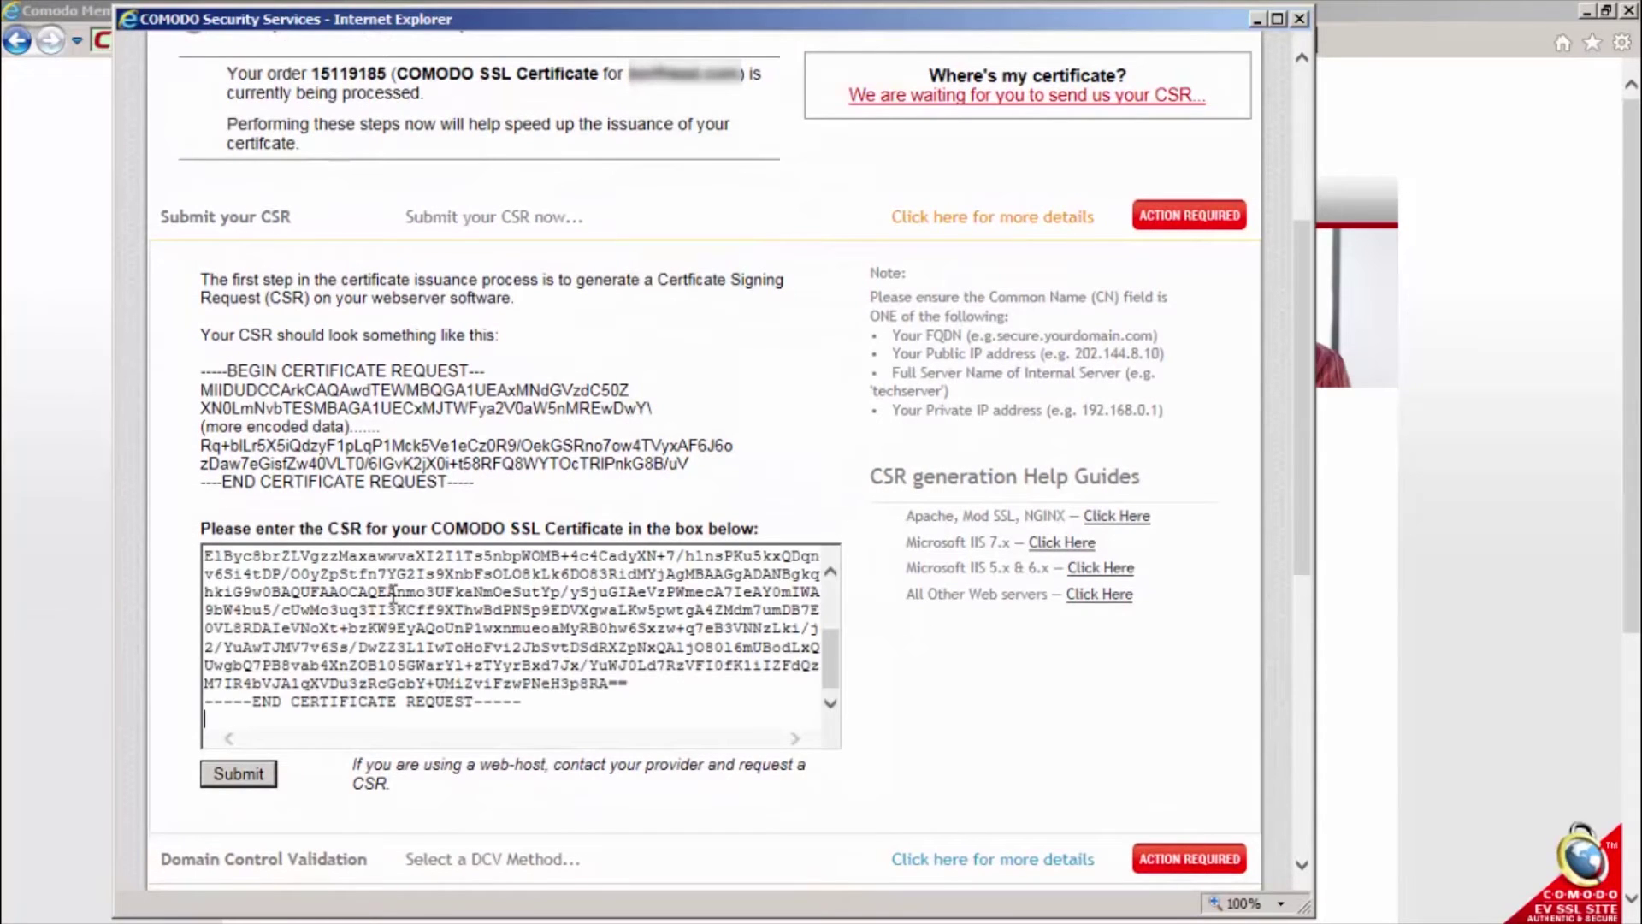
pyautogui.click(224, 774)
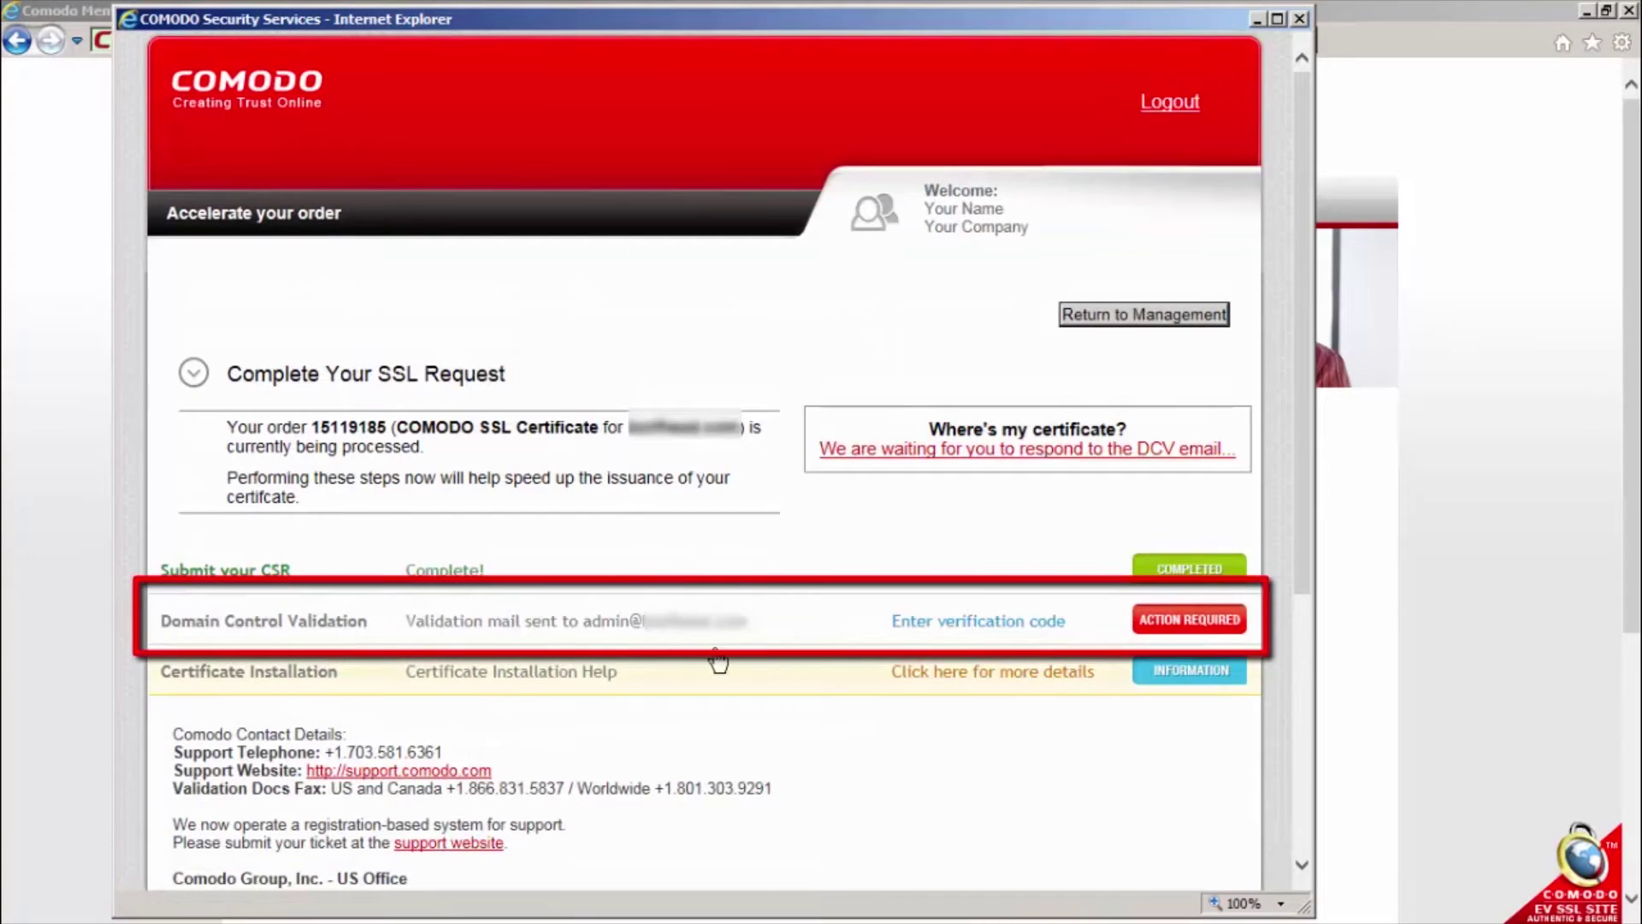
# Paste the emailed validation code into Domain Control Validation and complete it
pyautogui.click(1160, 630)
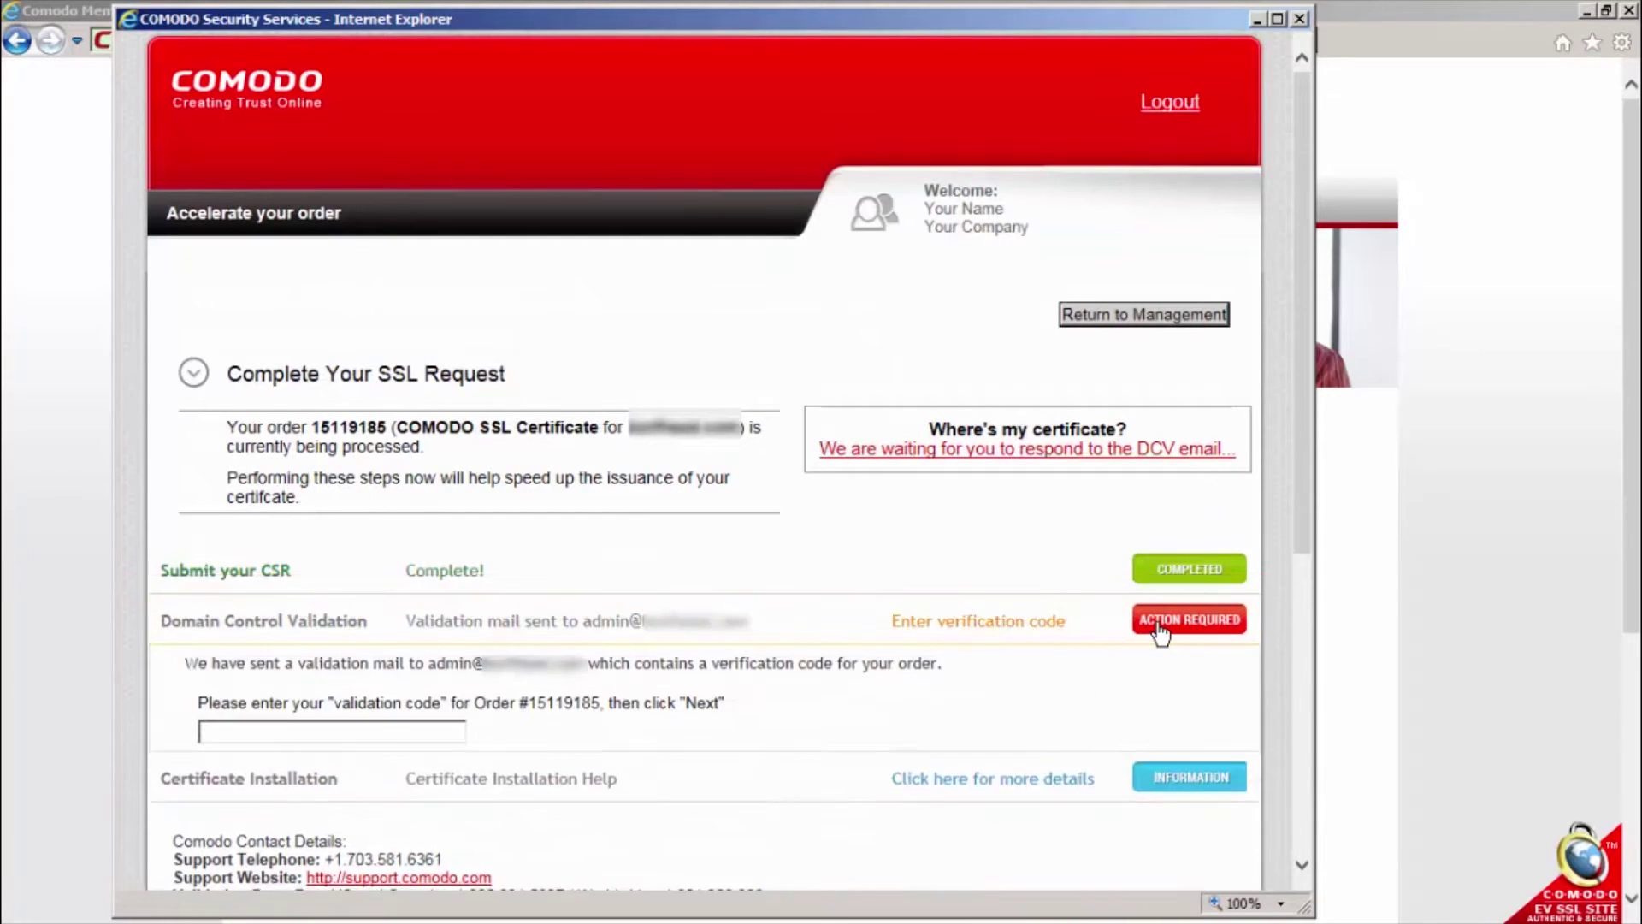
pyautogui.click(427, 732)
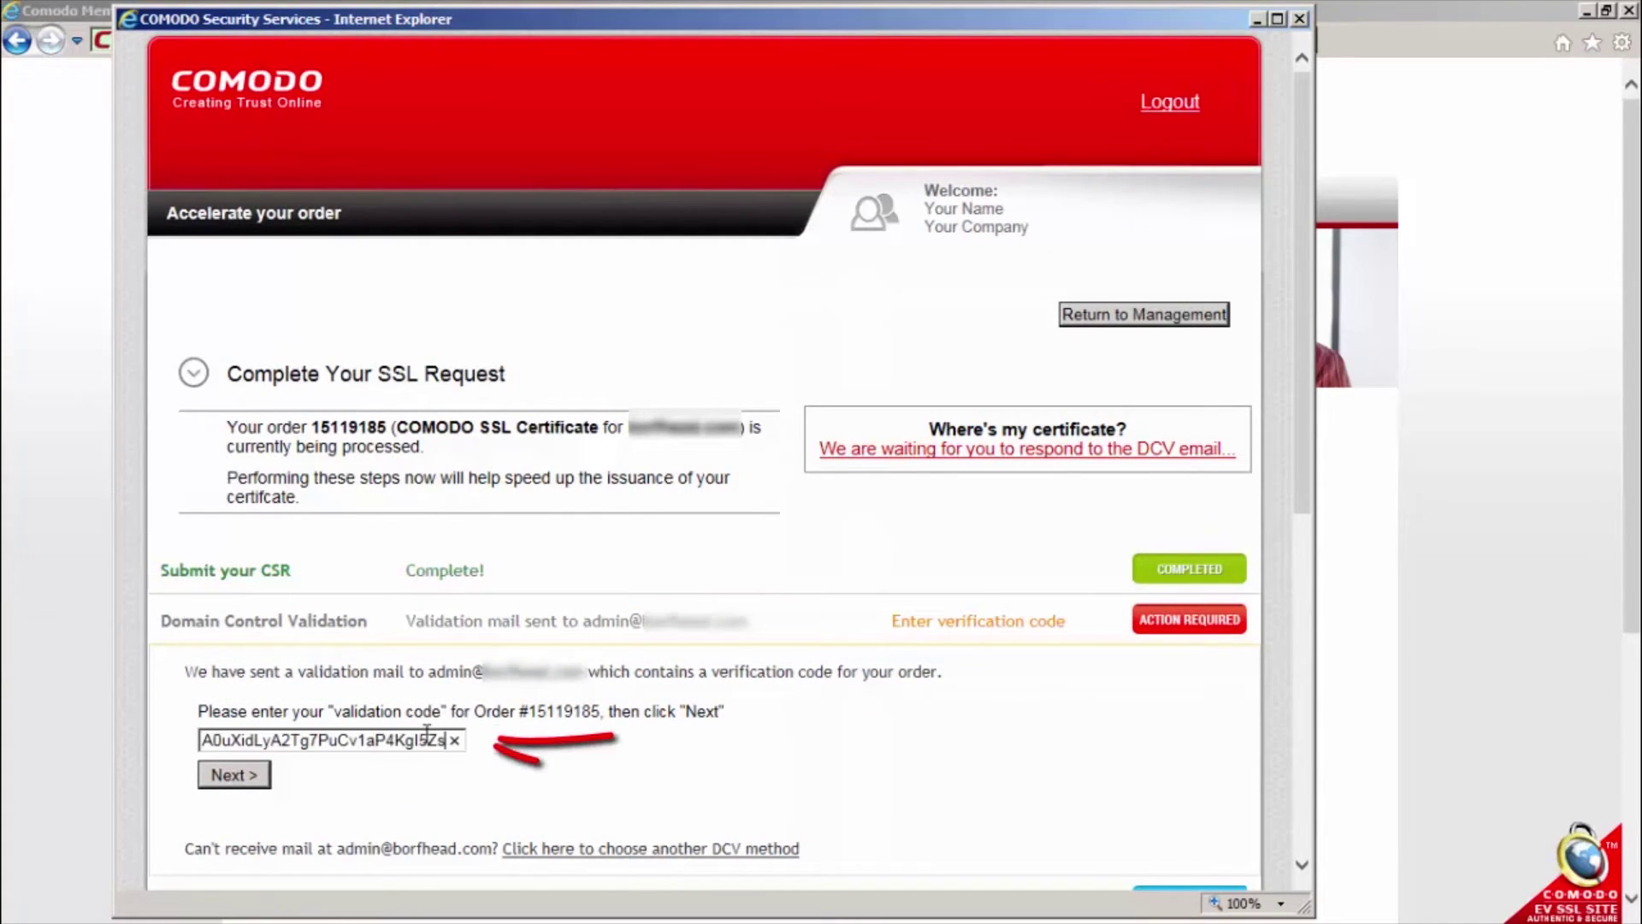
pyautogui.click(253, 776)
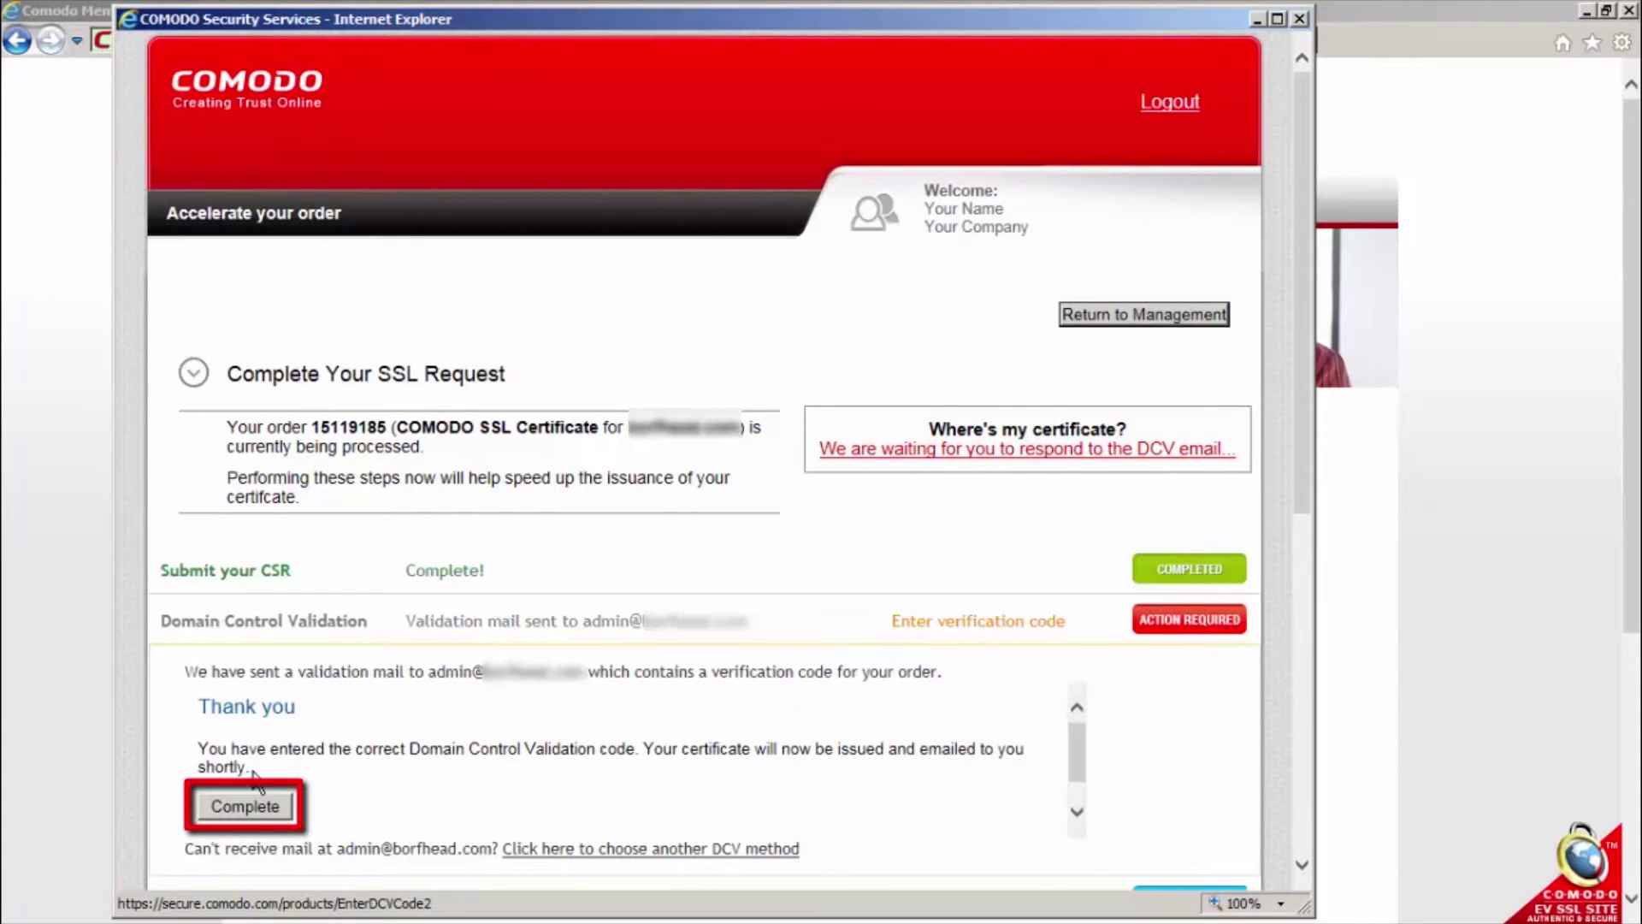
pyautogui.click(248, 805)
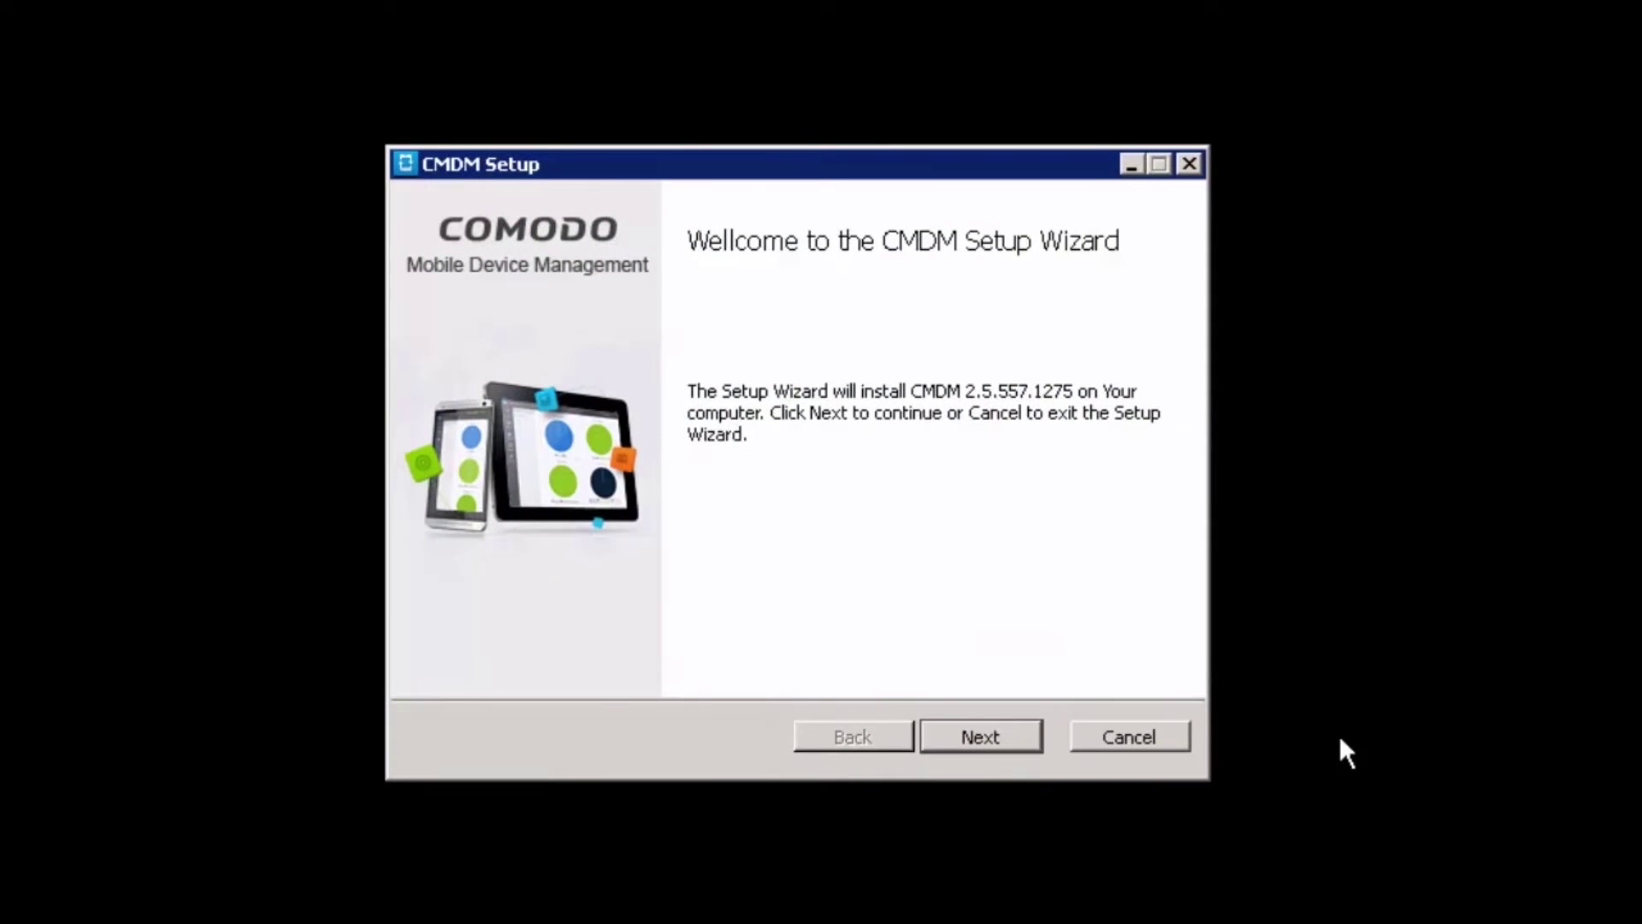
# Accept the CMDM license terms and advance to the setup type page
pyautogui.click(1005, 733)
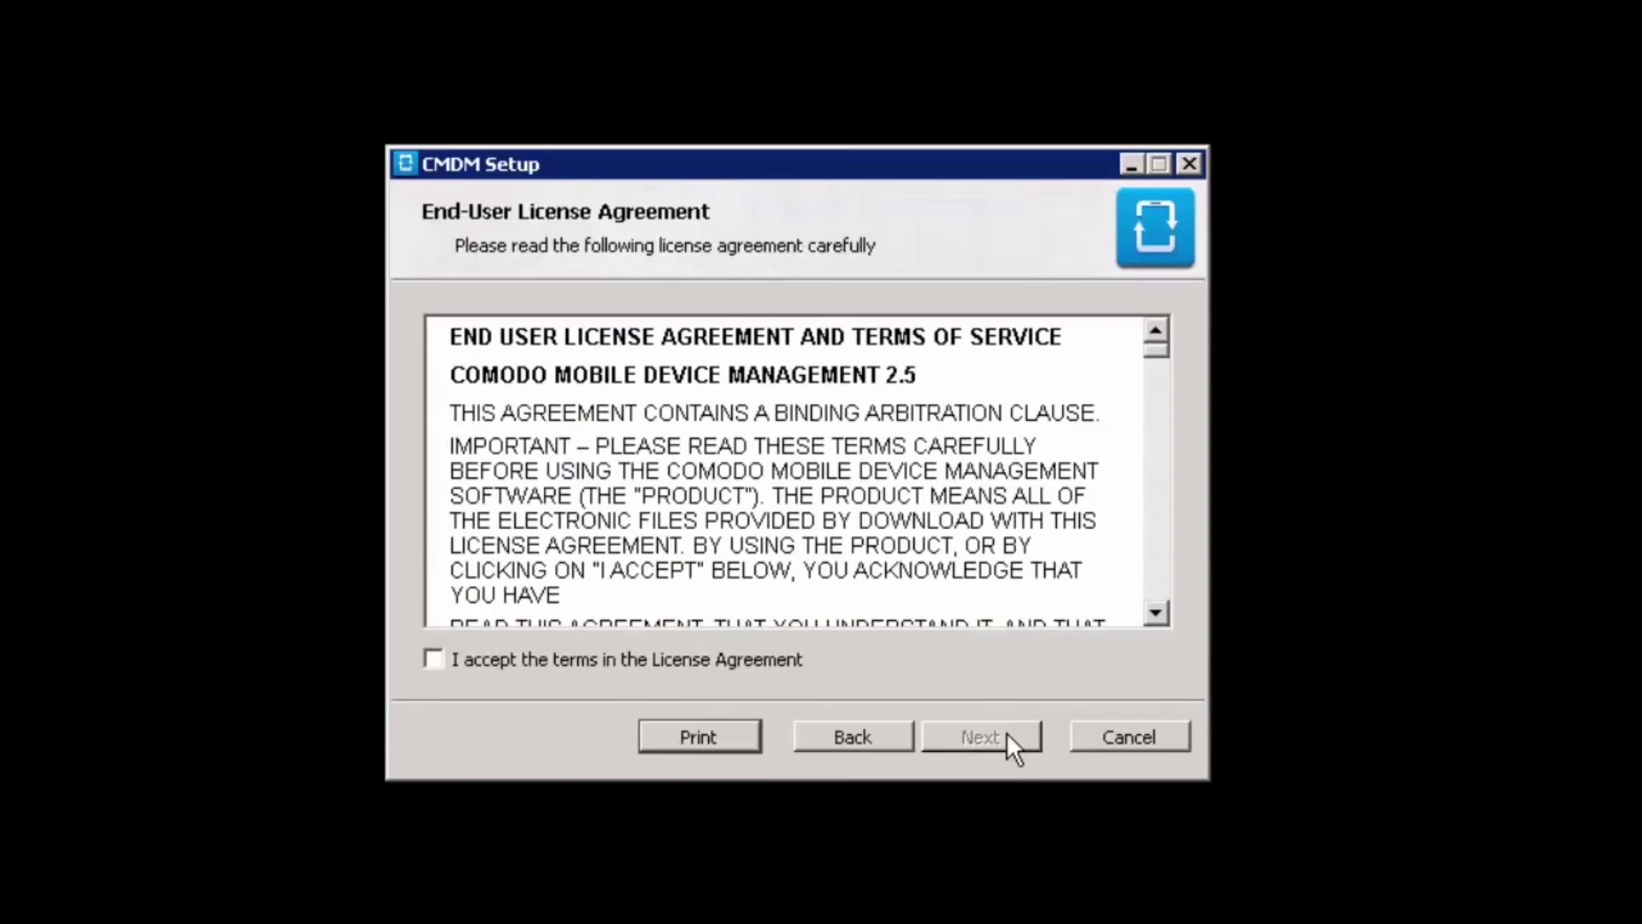
pyautogui.click(447, 657)
pyautogui.click(949, 741)
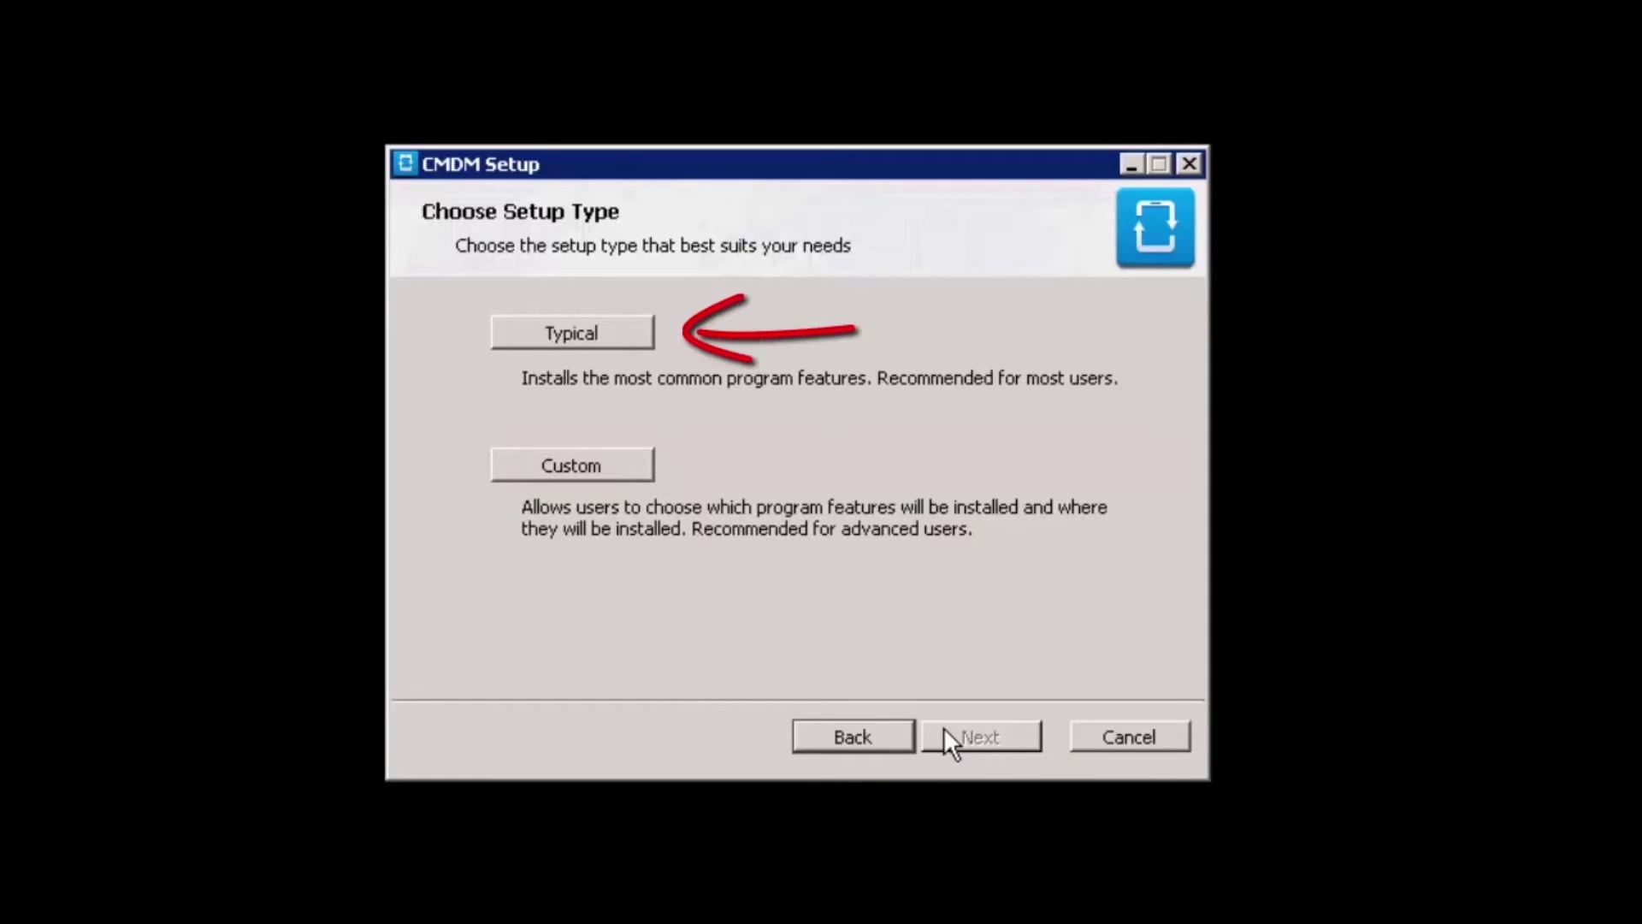
# Choose the typical installation and set backend host mdm.yourdomain.com and SMTP host smtp.yourdomain.com
pyautogui.click(634, 329)
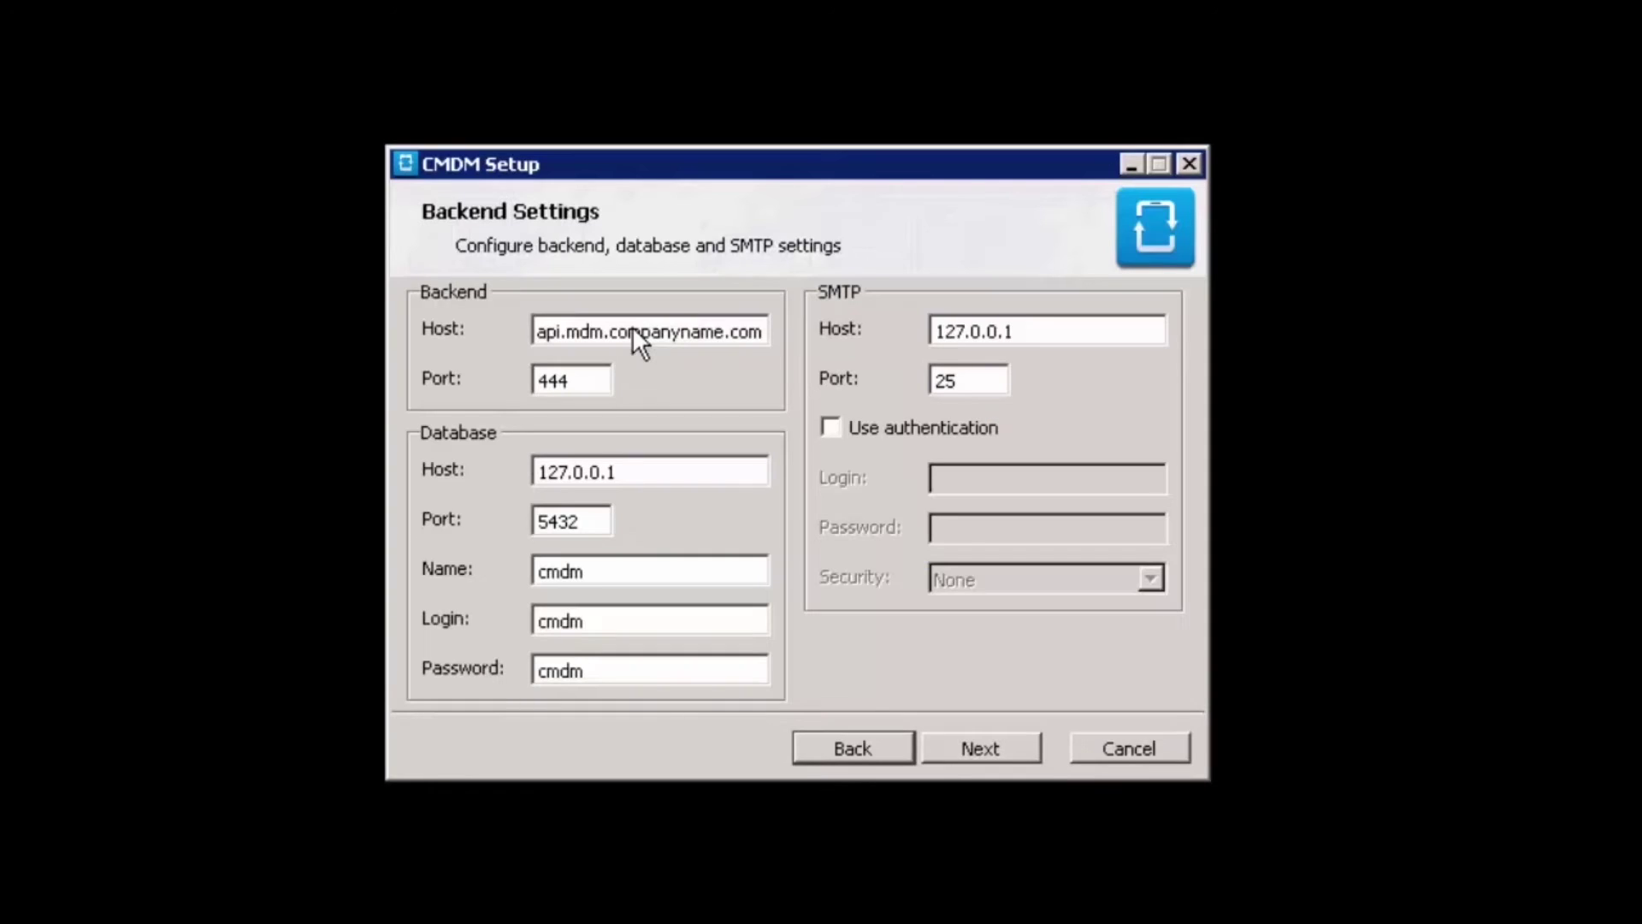
pyautogui.tripleClick(633, 329)
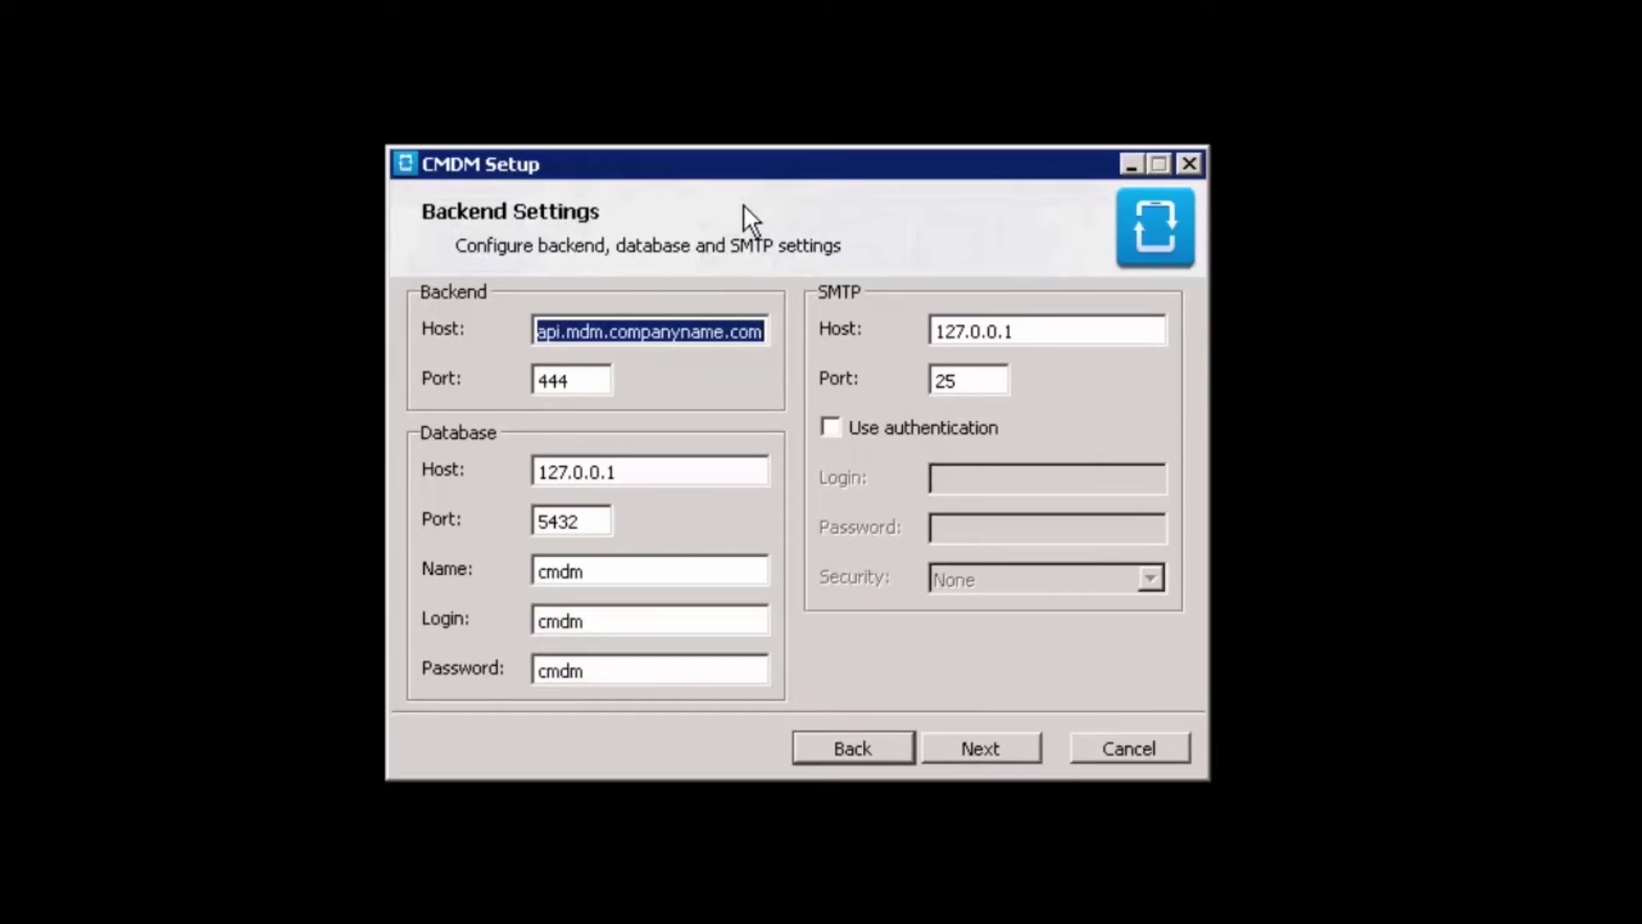
pyautogui.write('mdm.yourdomain.com')
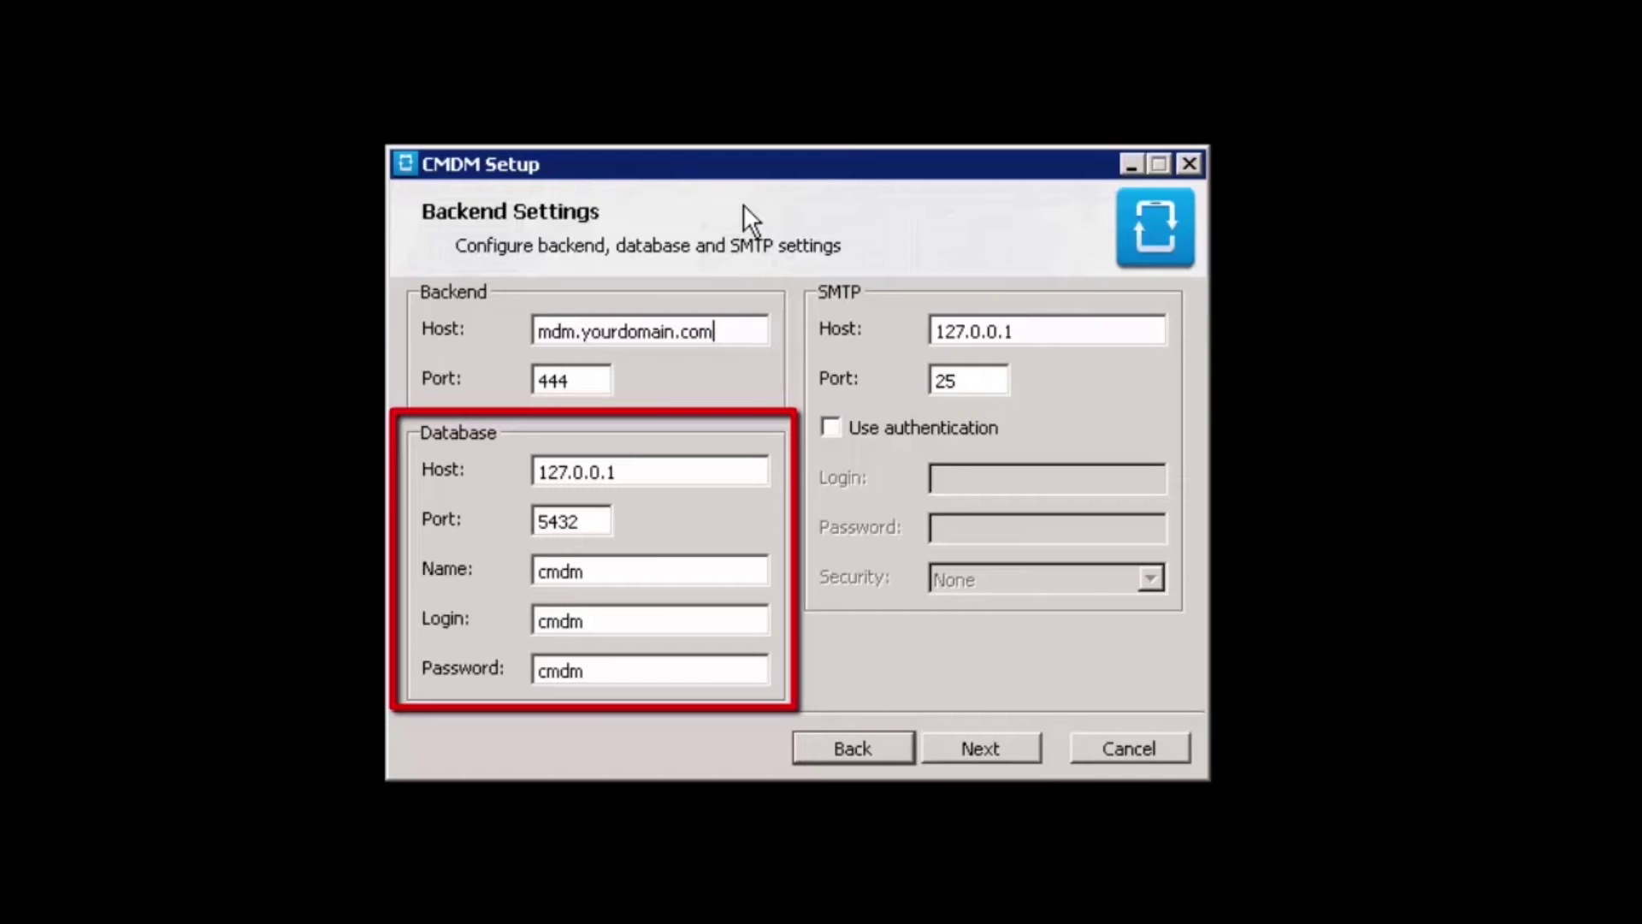
pyautogui.moveTo(988, 331); pyautogui.dragTo(995, 331)
pyautogui.doubleClick(995, 329)
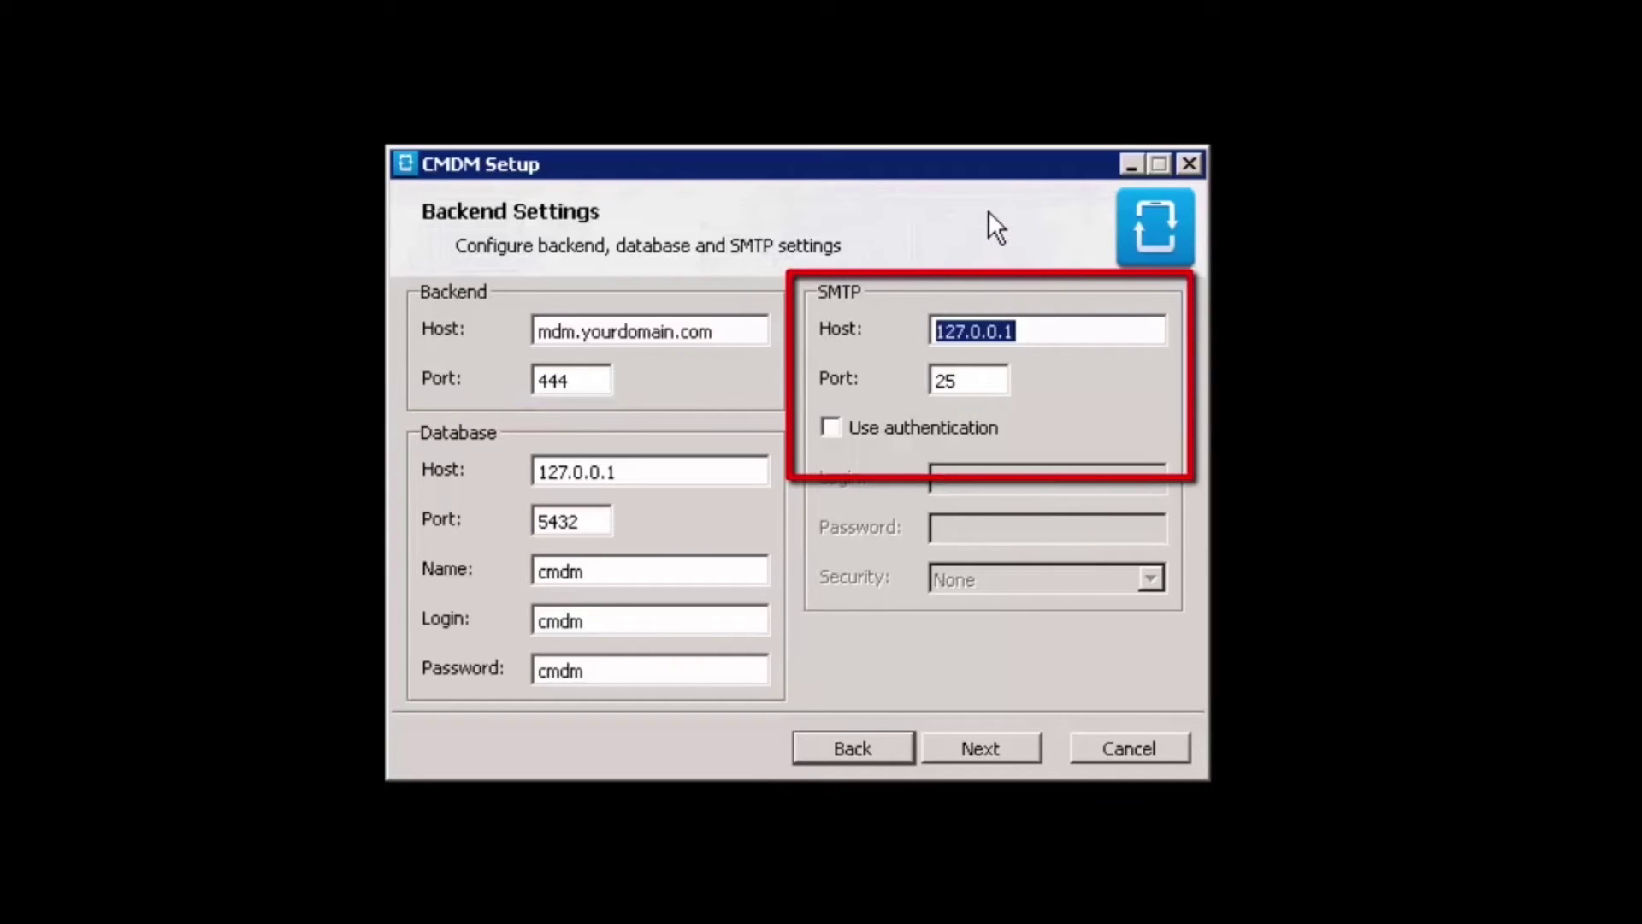
pyautogui.write('smt')
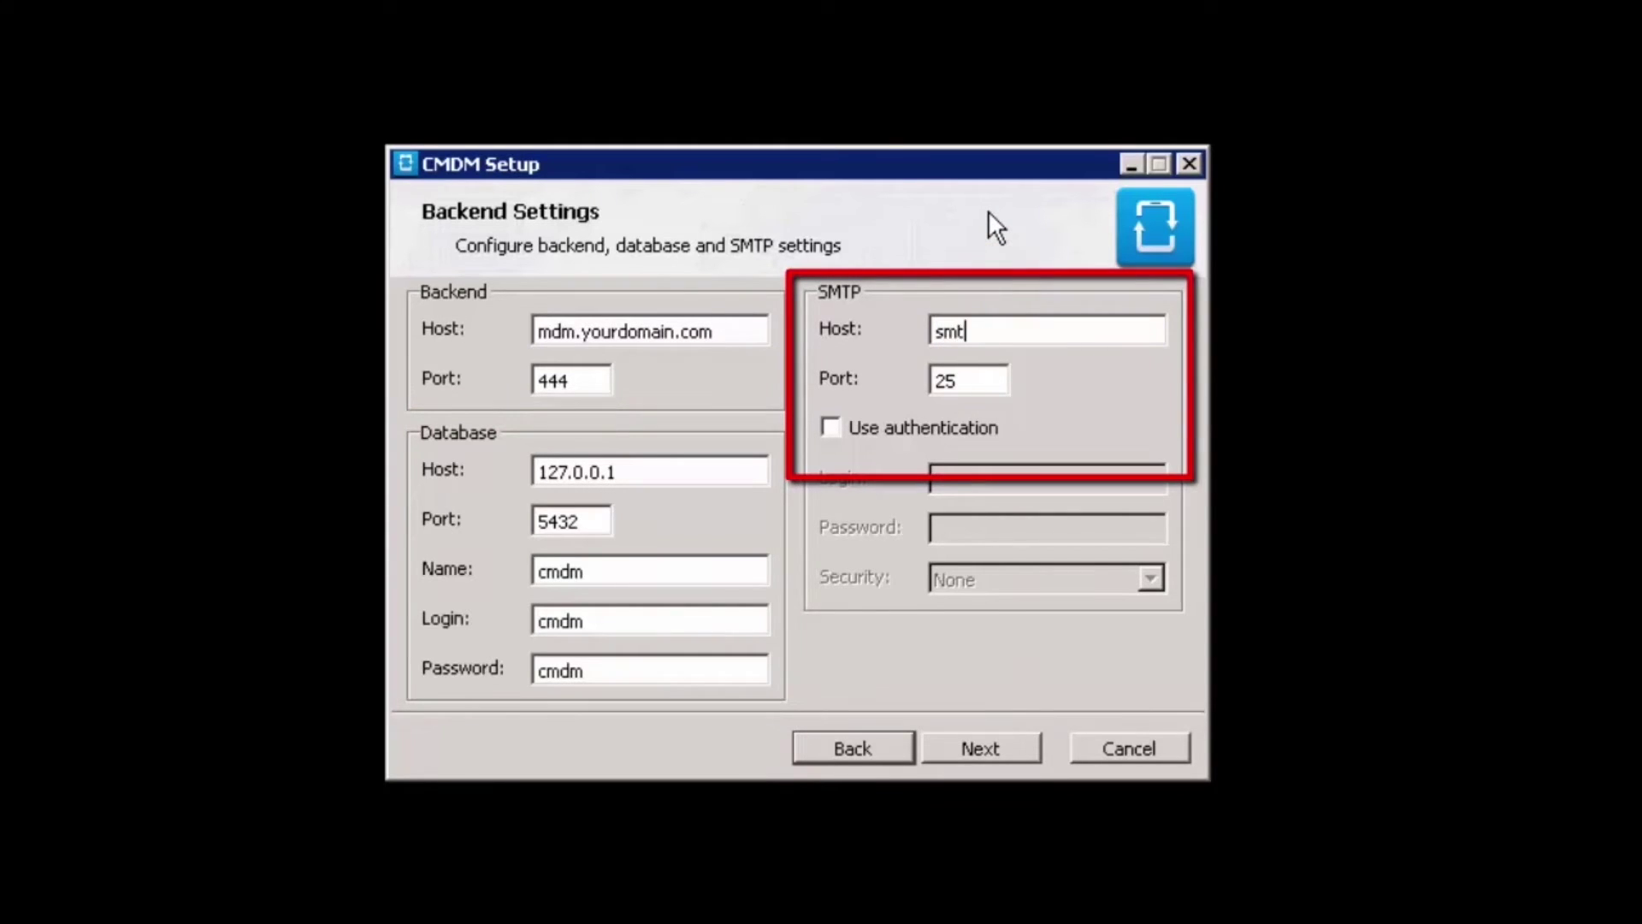
pyautogui.write('p.yourdomain.com')
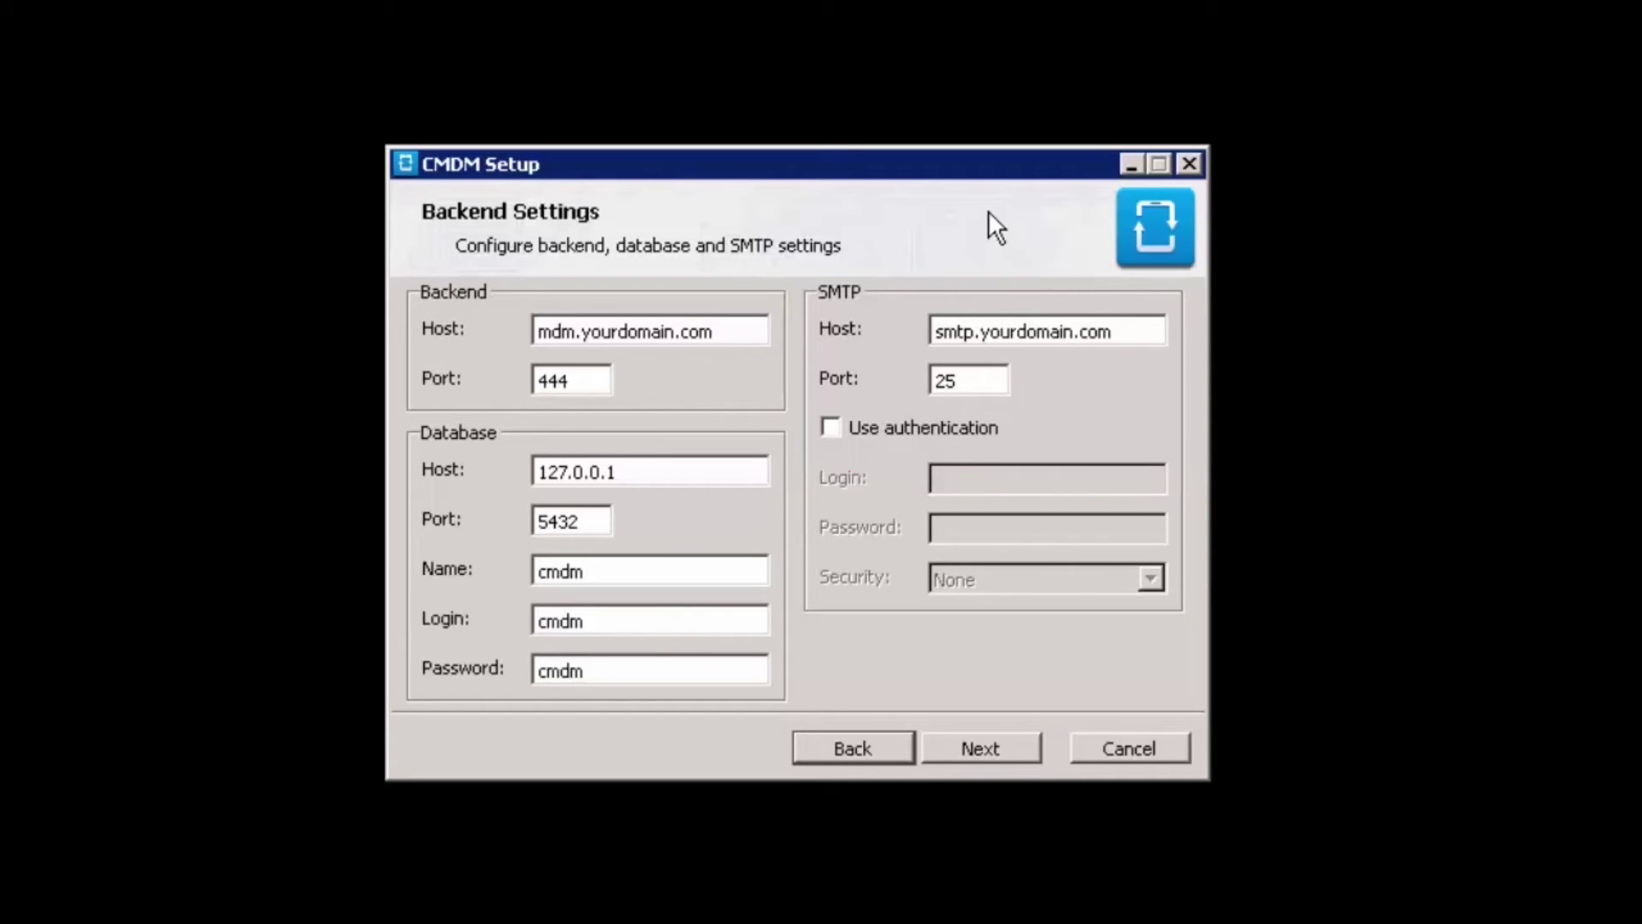
pyautogui.click(978, 742)
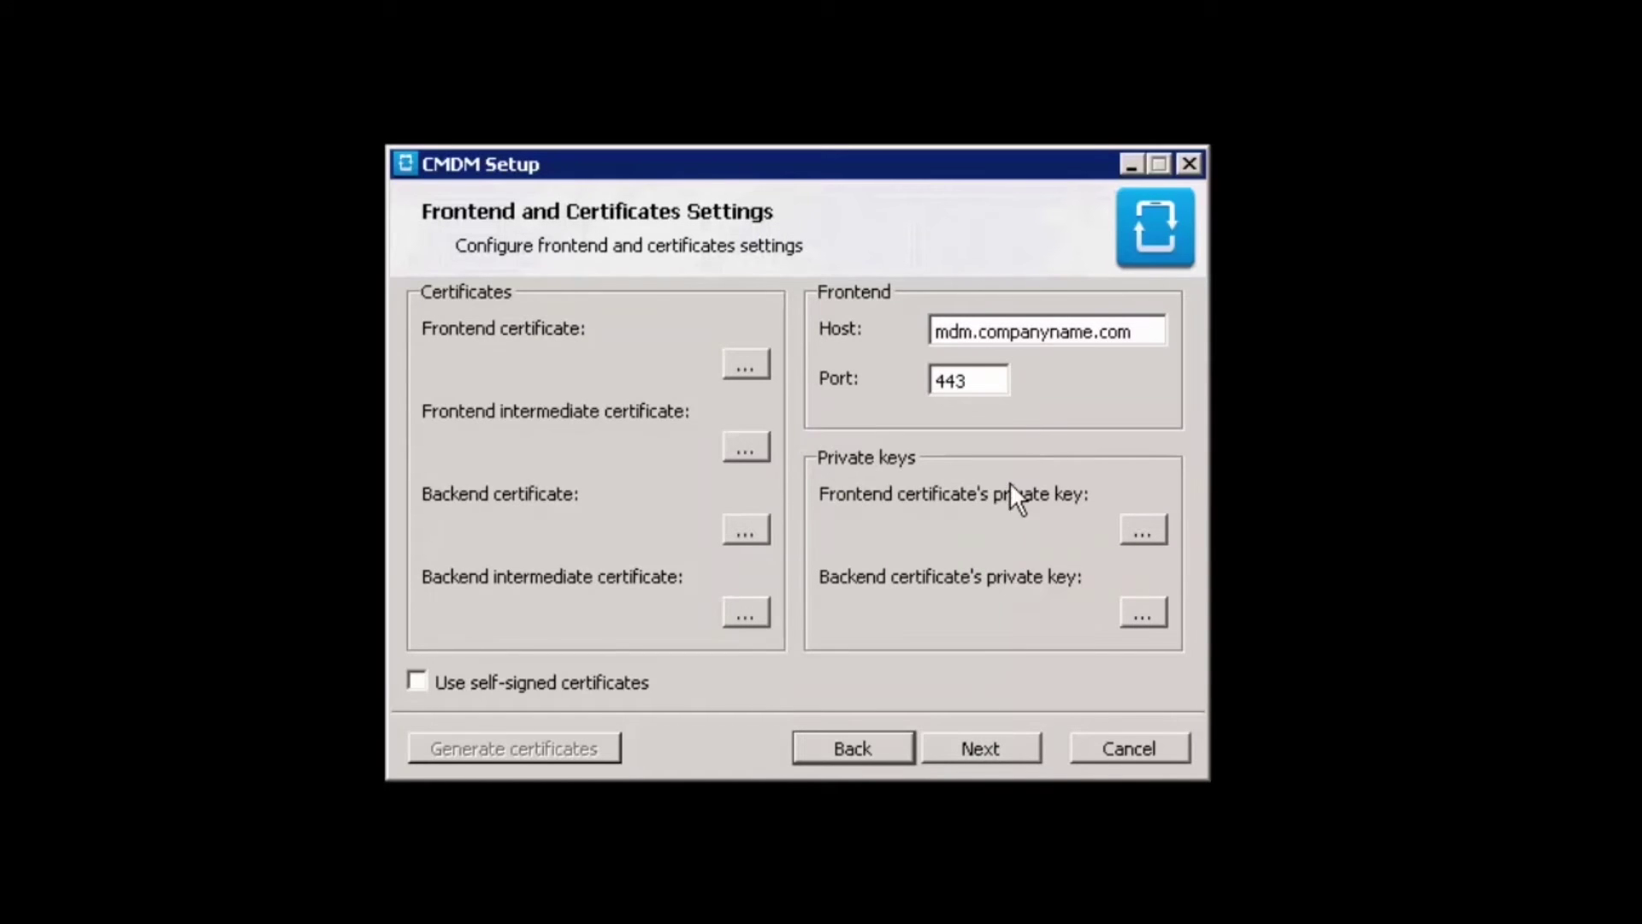
# Set frontend host mdm.yourdomain.com; use yourdomain_com.cer and ca-bundle certificates for frontend and backend
pyautogui.doubleClick(1027, 333)
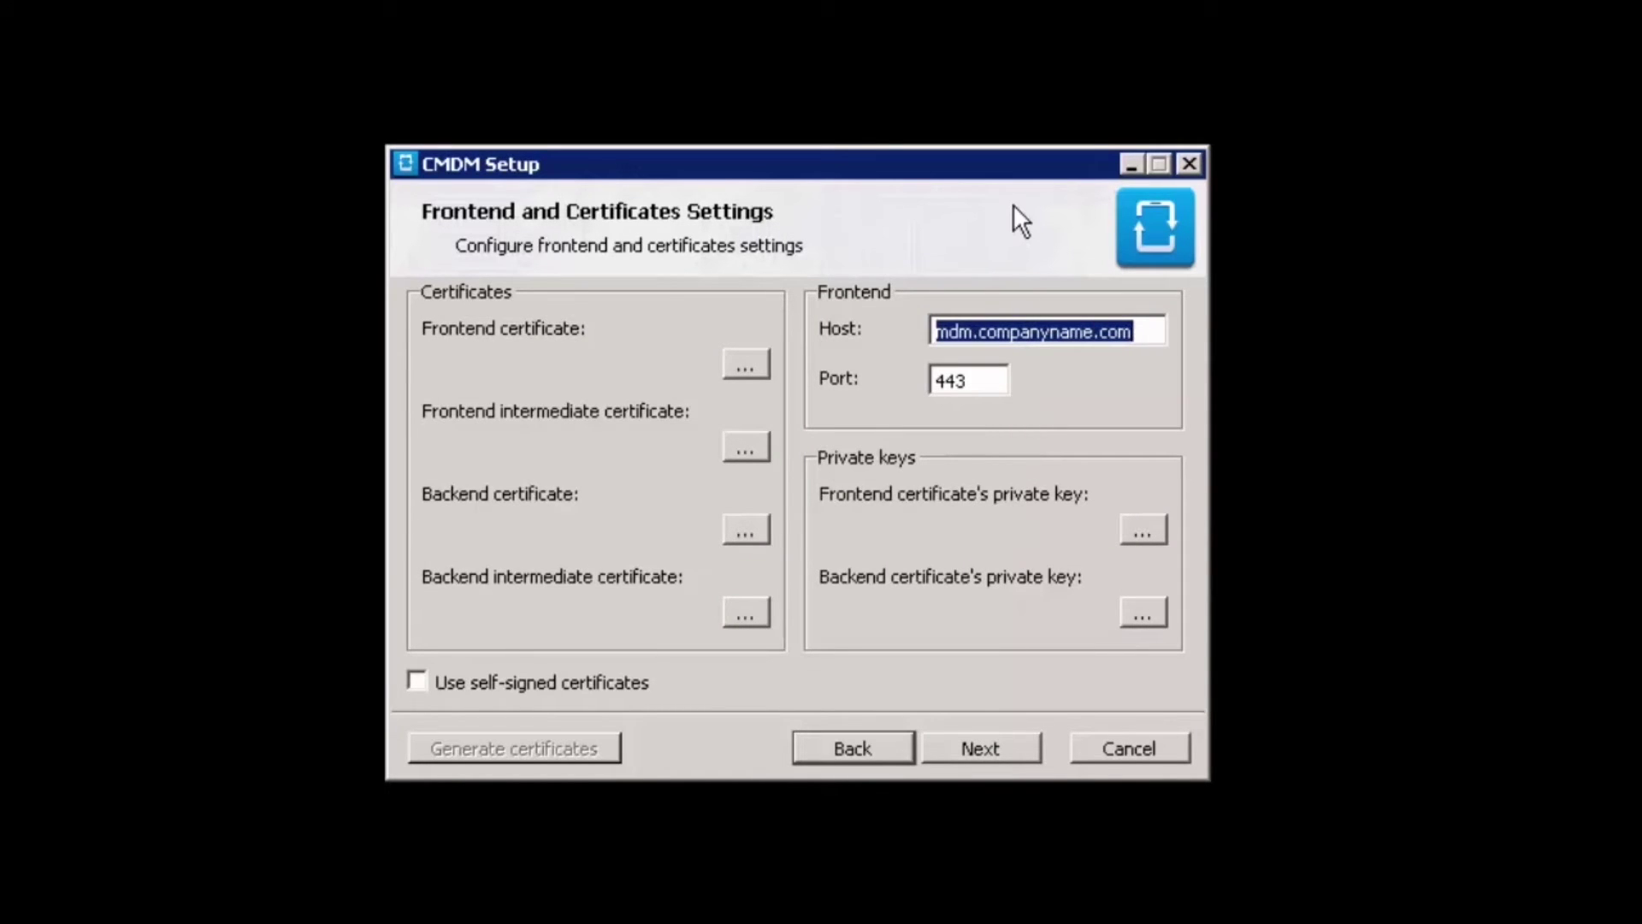
pyautogui.write('mdm.yourdomain.com')
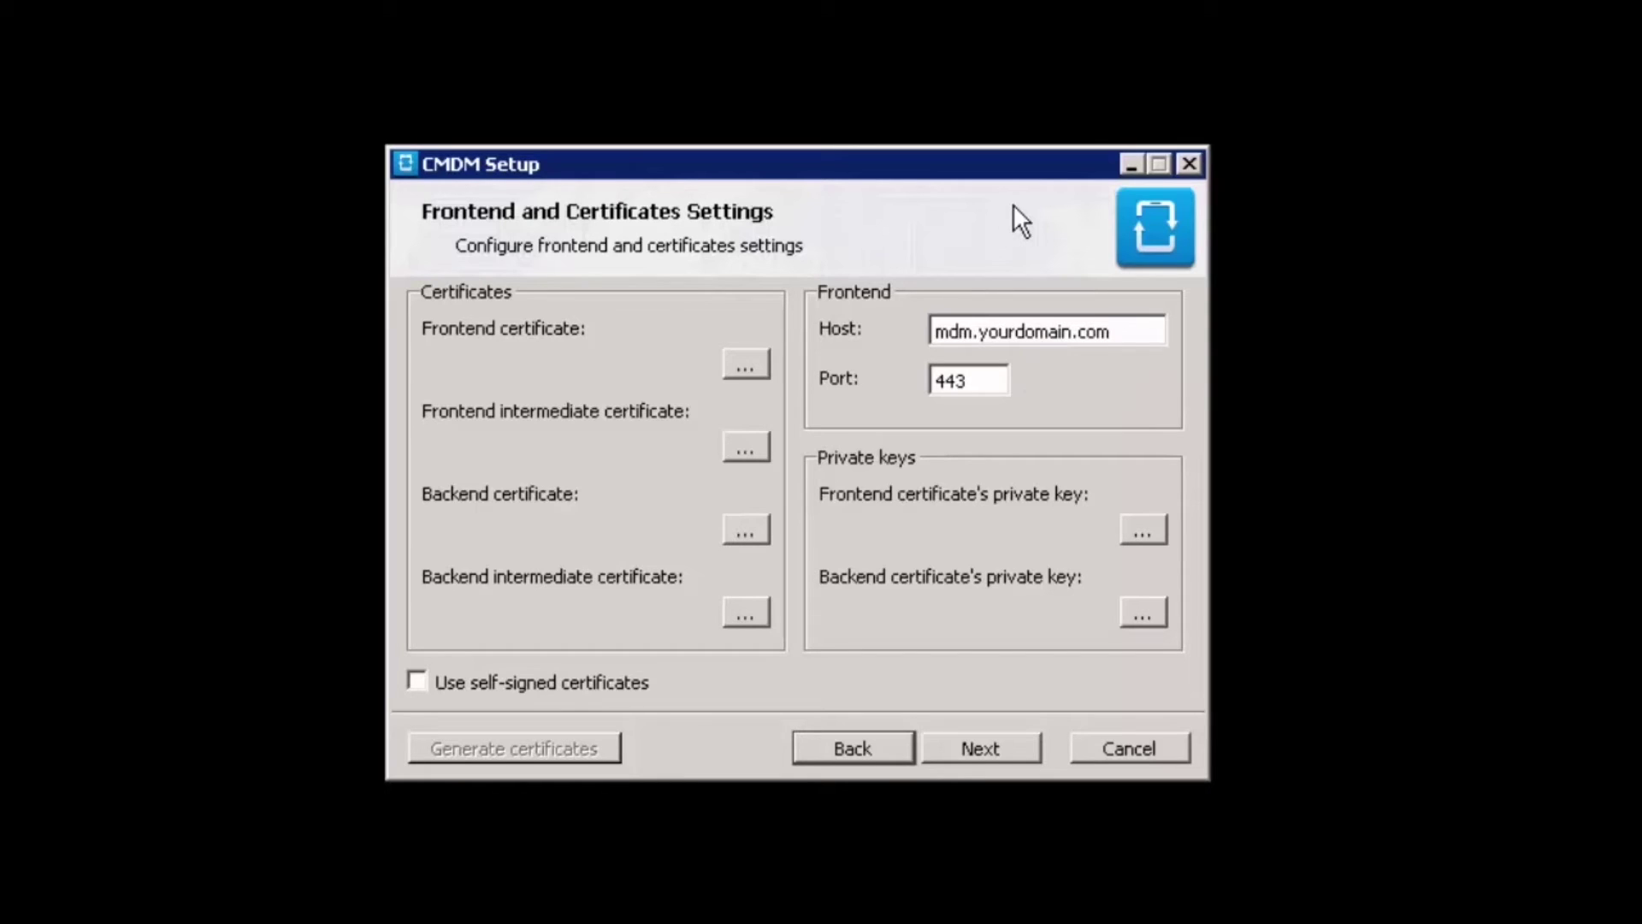
pyautogui.click(750, 360)
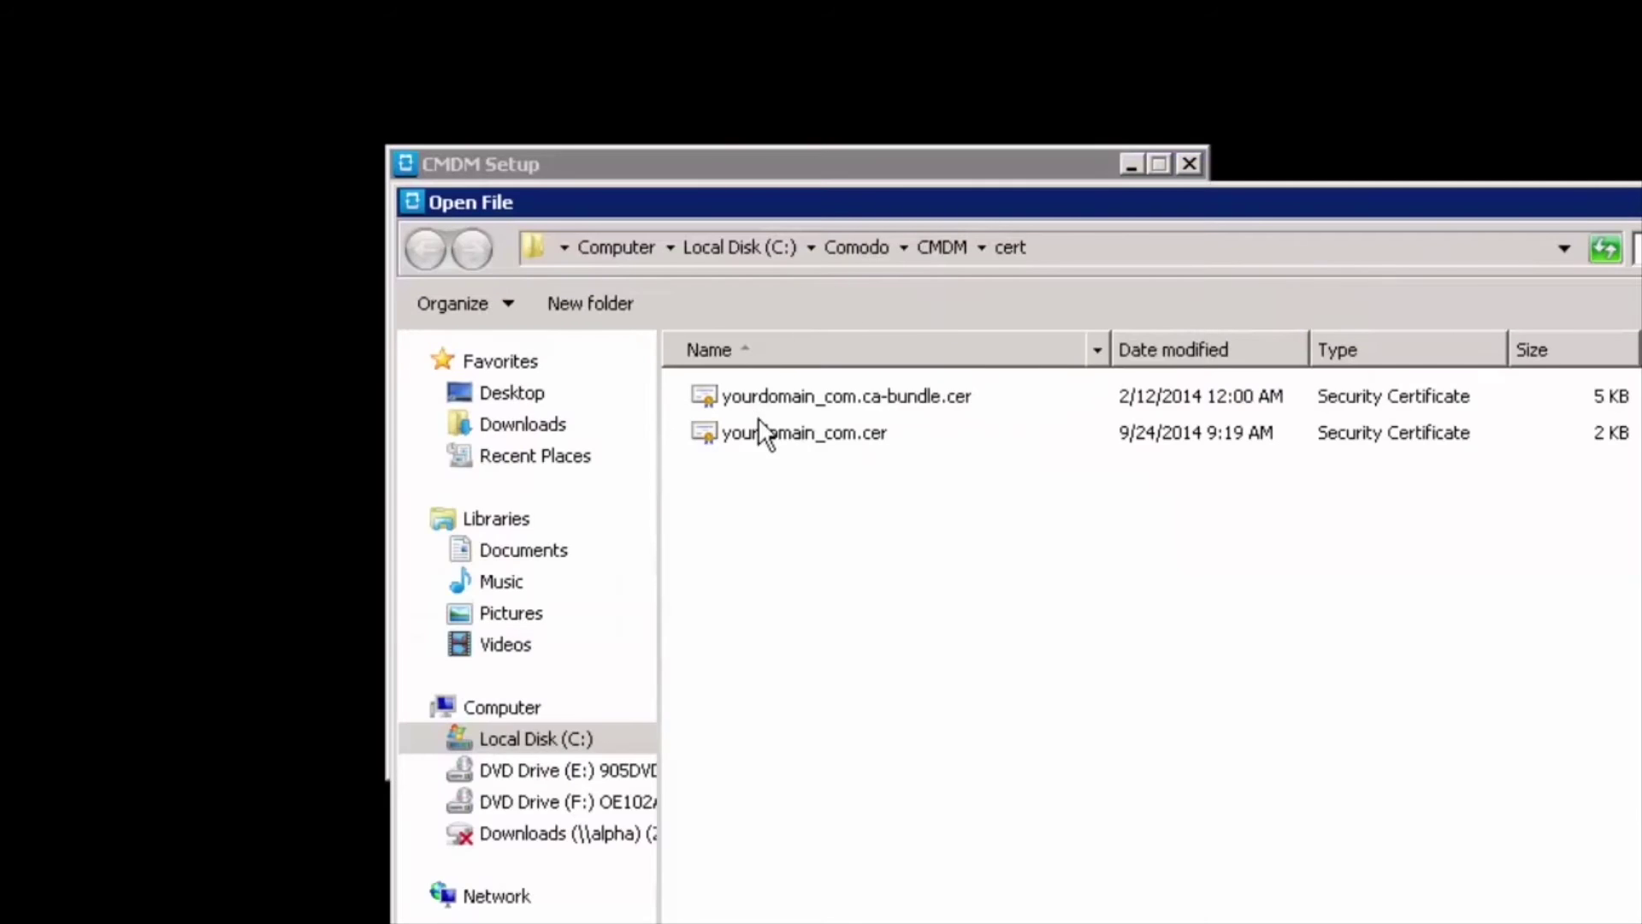
pyautogui.doubleClick(759, 438)
pyautogui.click(760, 438)
pyautogui.doubleClick(782, 400)
pyautogui.click(746, 529)
pyautogui.doubleClick(799, 434)
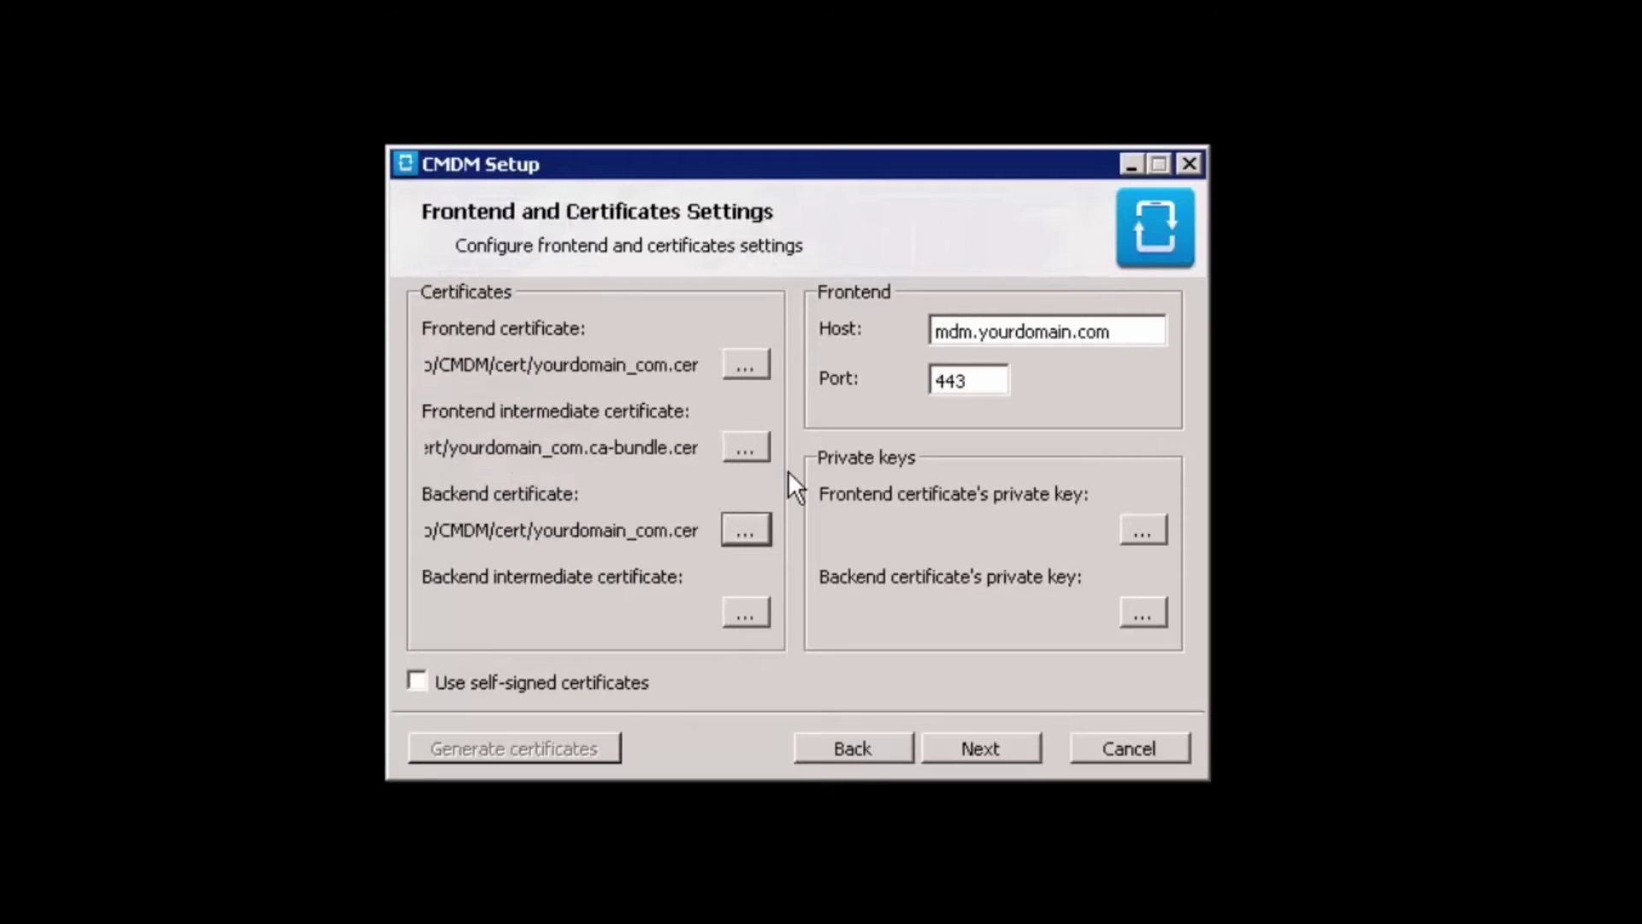
pyautogui.click(742, 609)
pyautogui.doubleClick(809, 396)
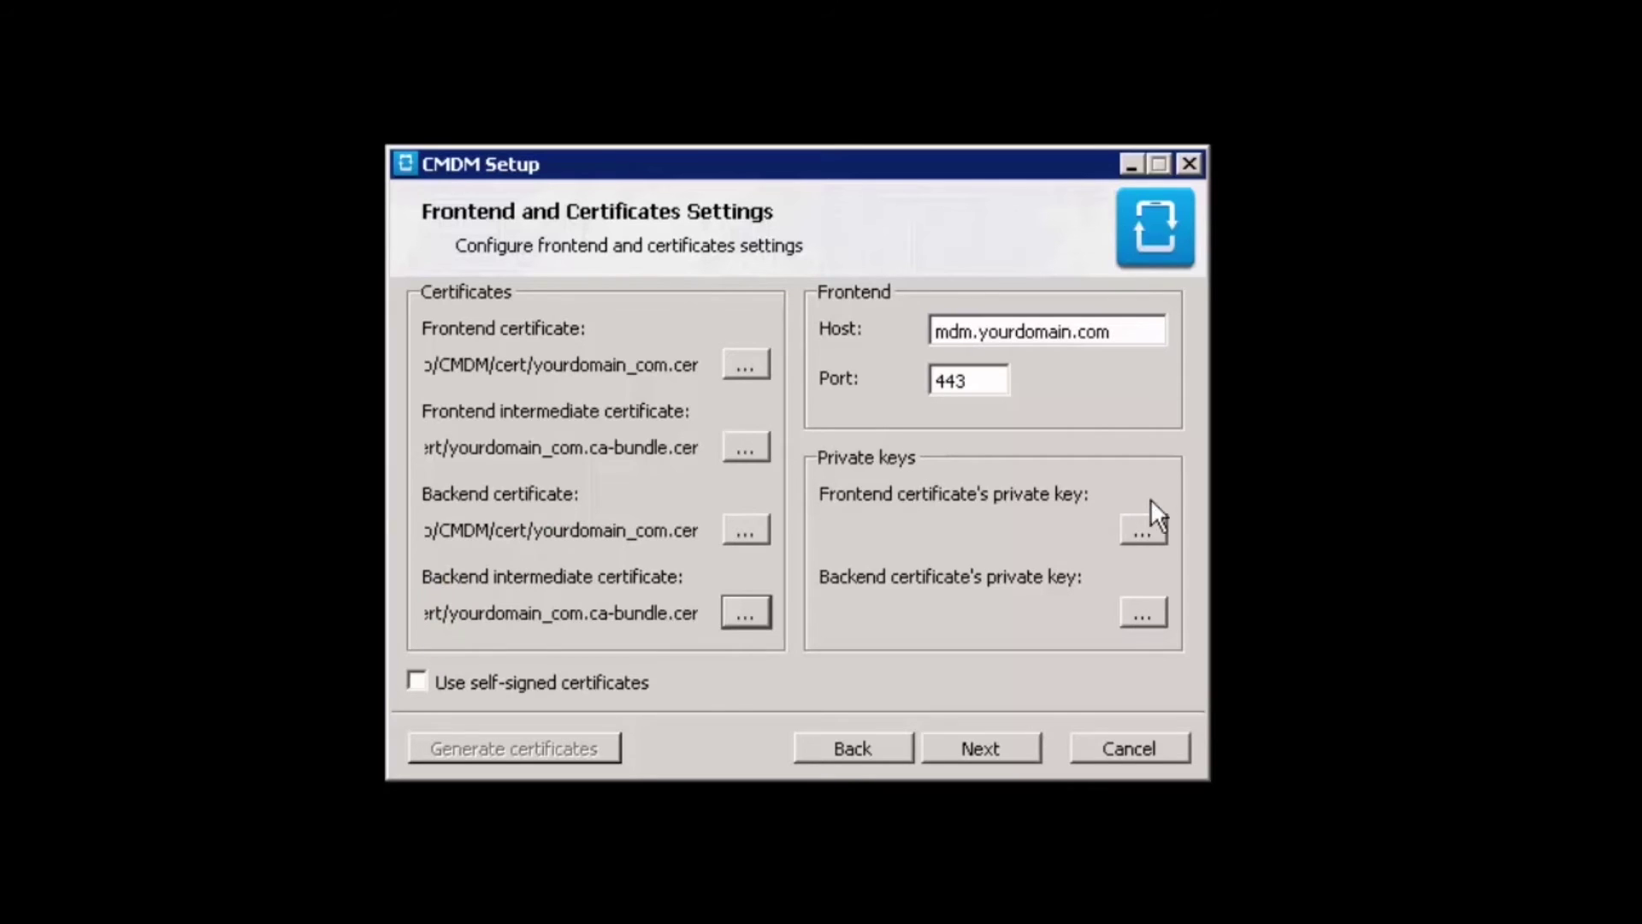
# Use yourdomain.key as both frontend and backend private key and reach the Ready to install page
pyautogui.click(1146, 531)
pyautogui.doubleClick(836, 389)
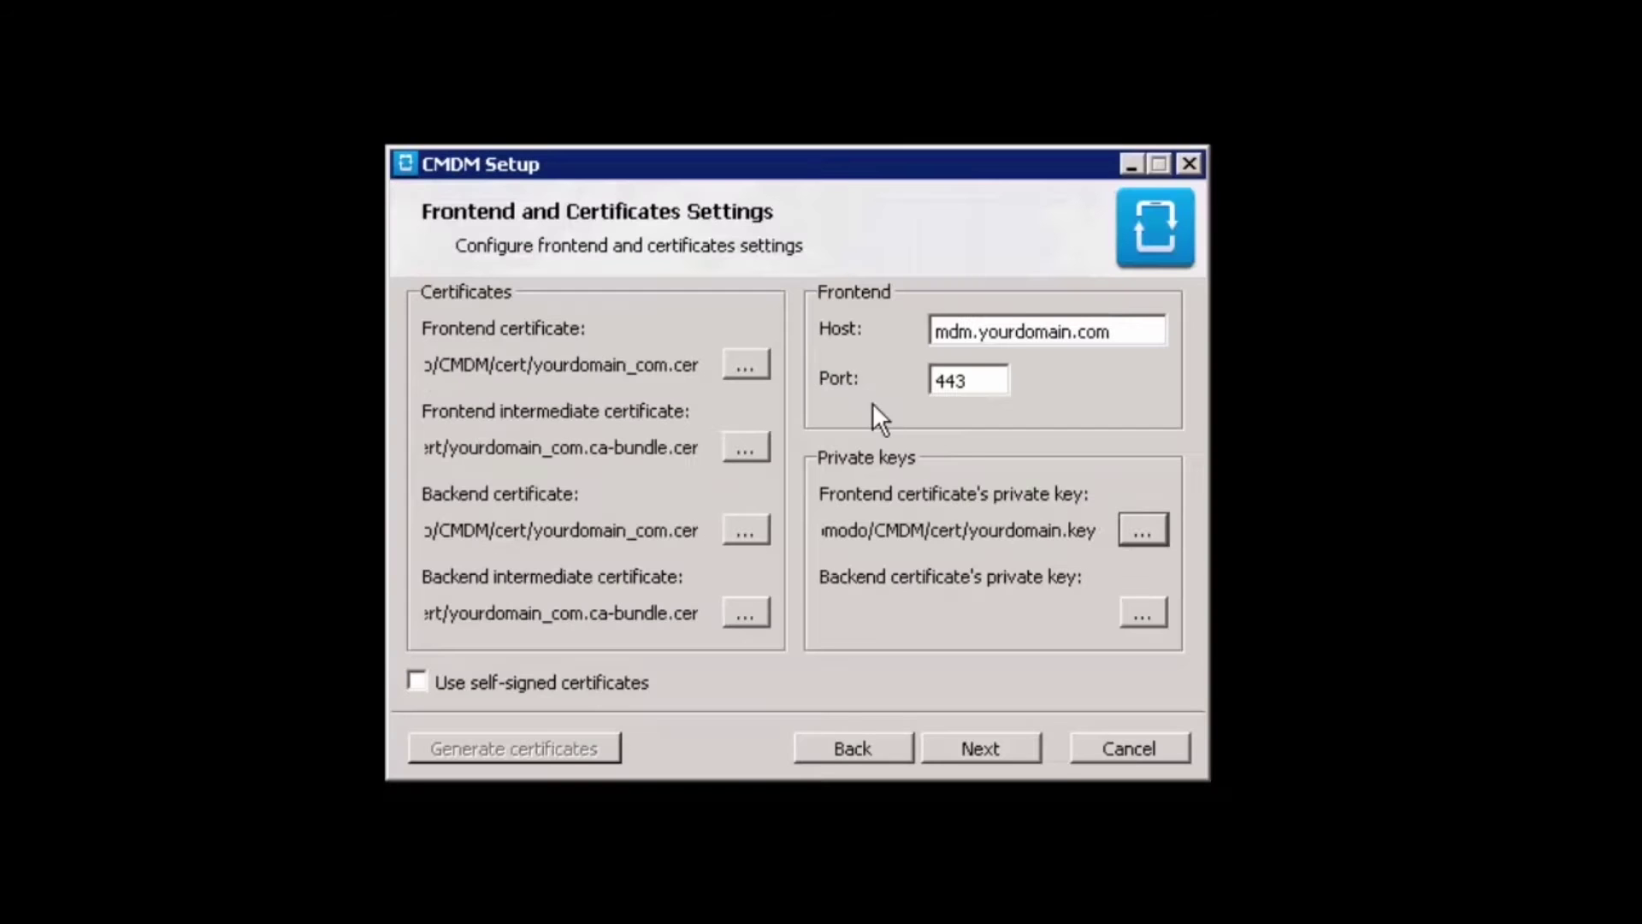
pyautogui.click(1140, 612)
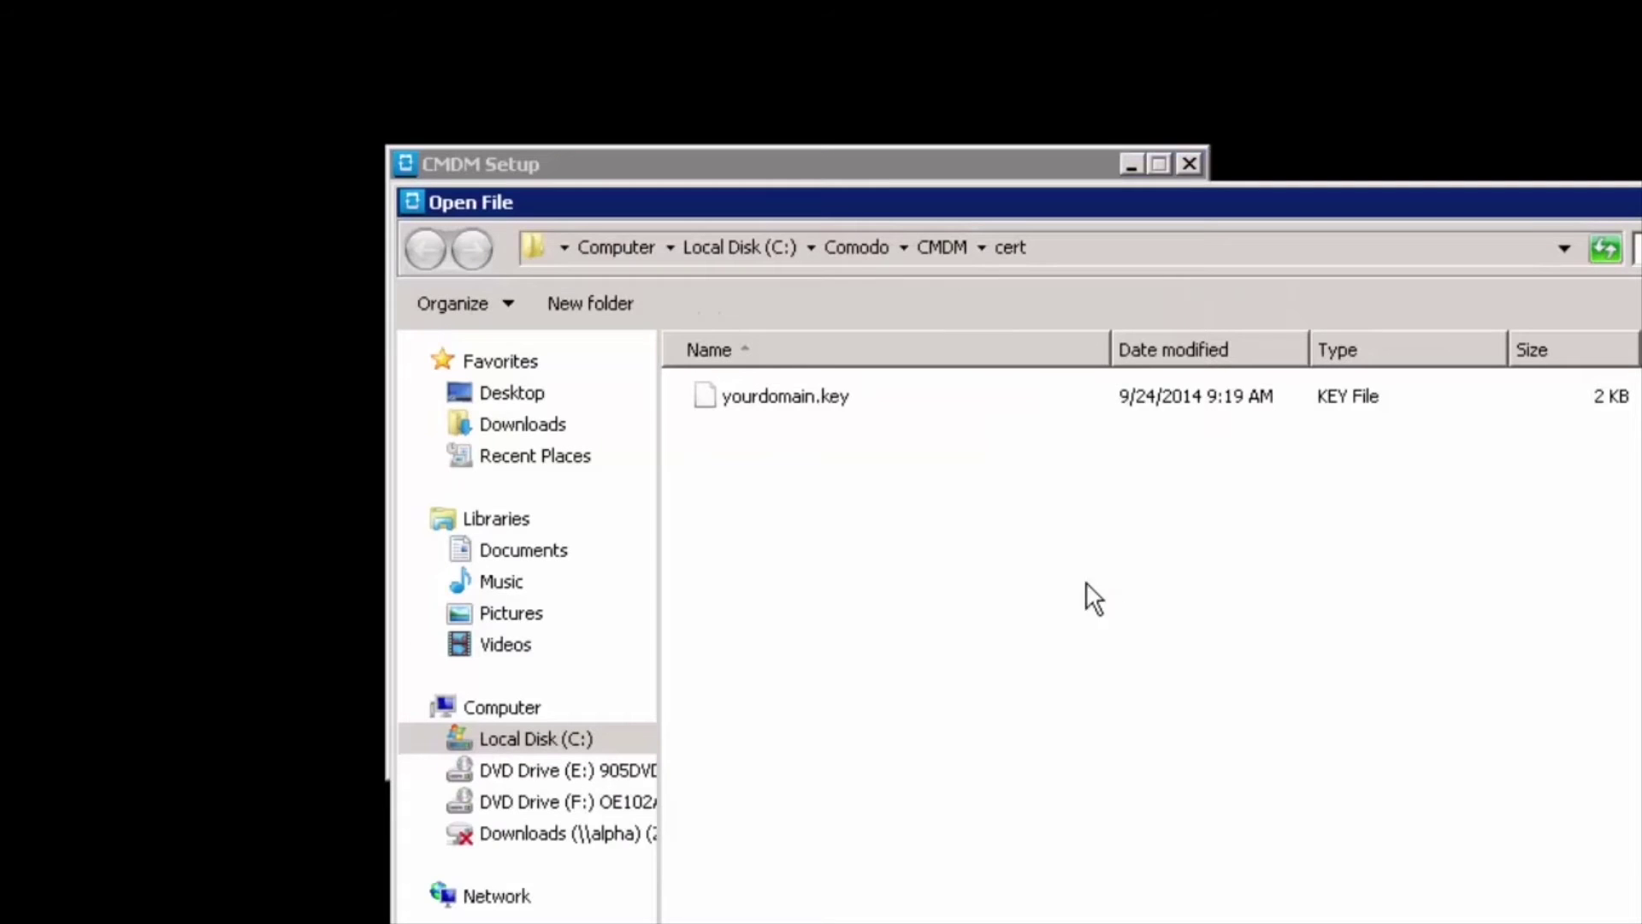
pyautogui.doubleClick(838, 399)
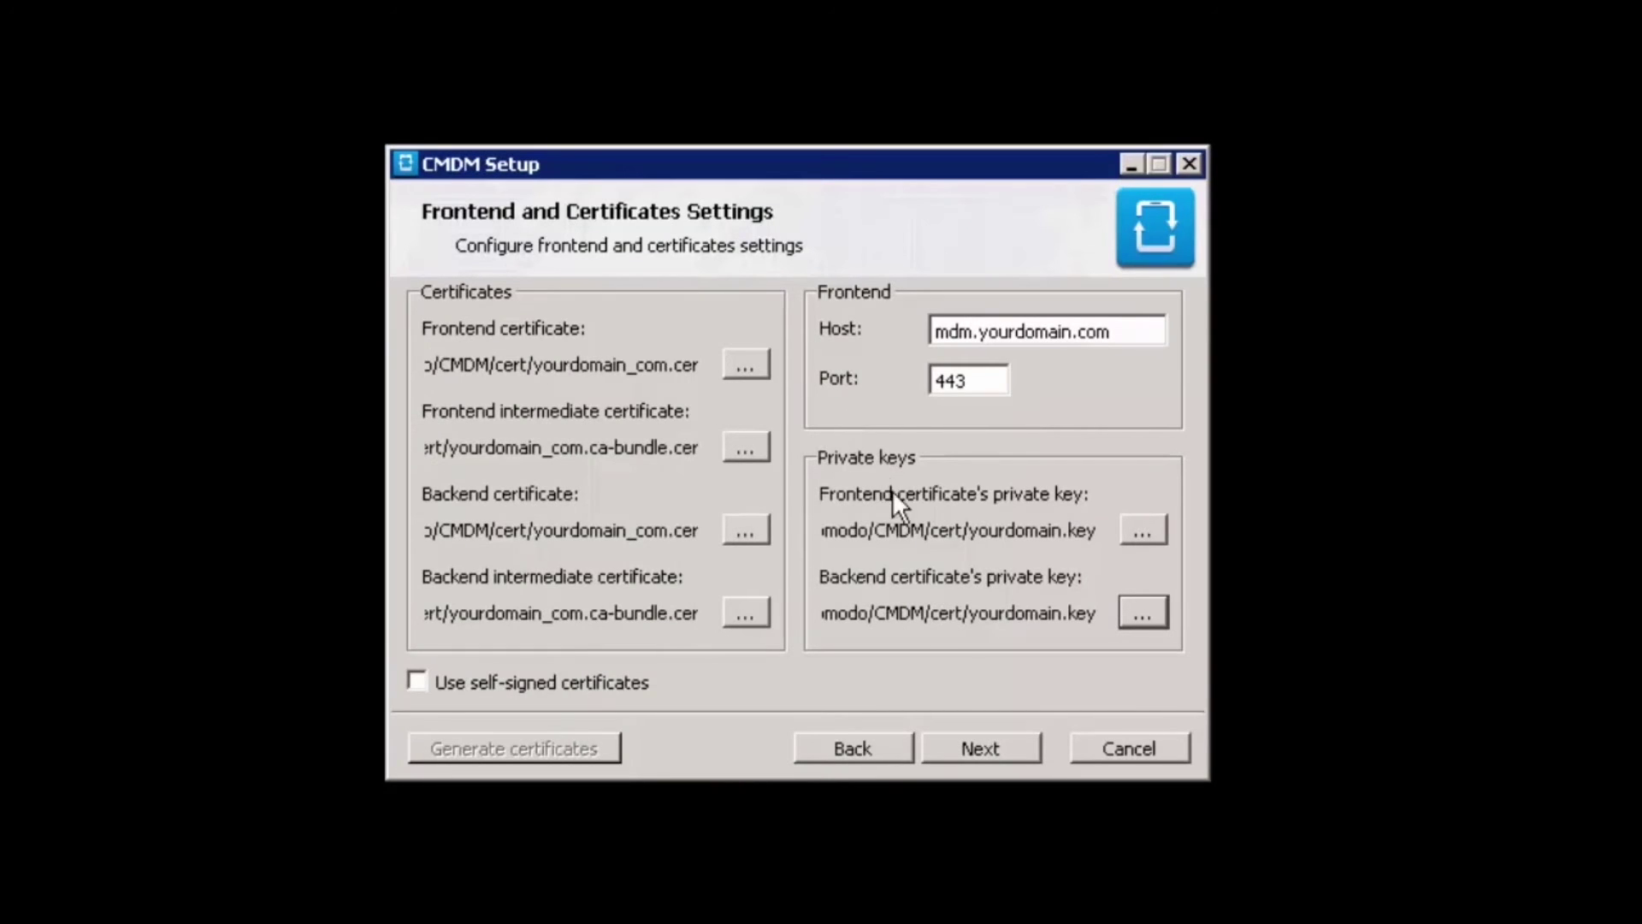
pyautogui.click(979, 747)
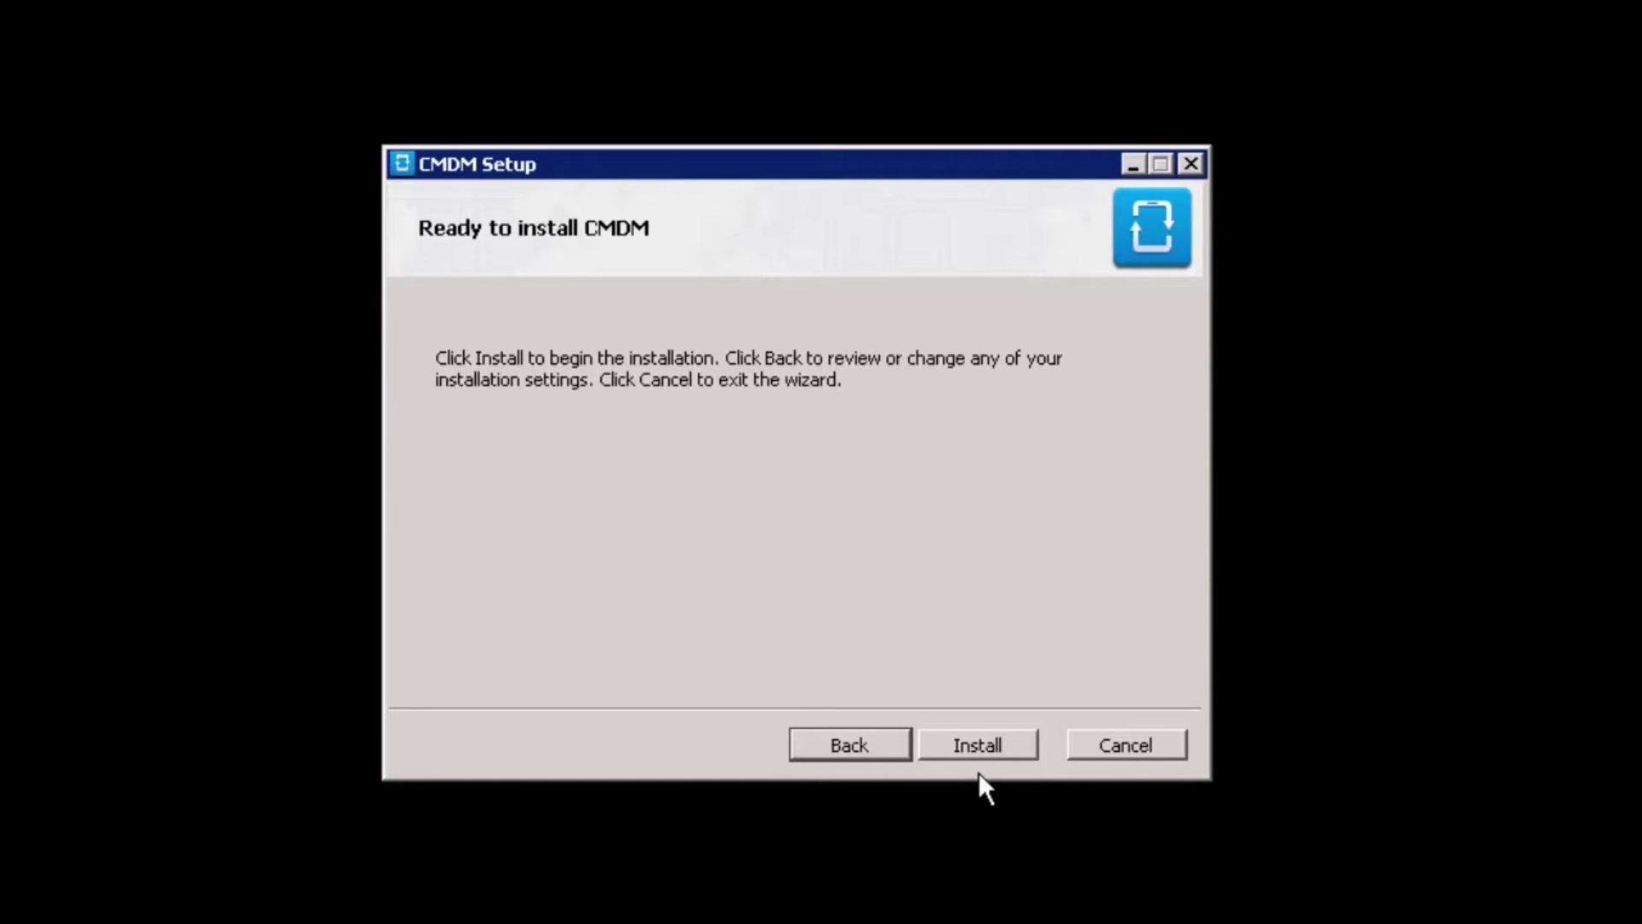
# Start the CMDM installation from the Ready to install CMDM page
pyautogui.click(978, 744)
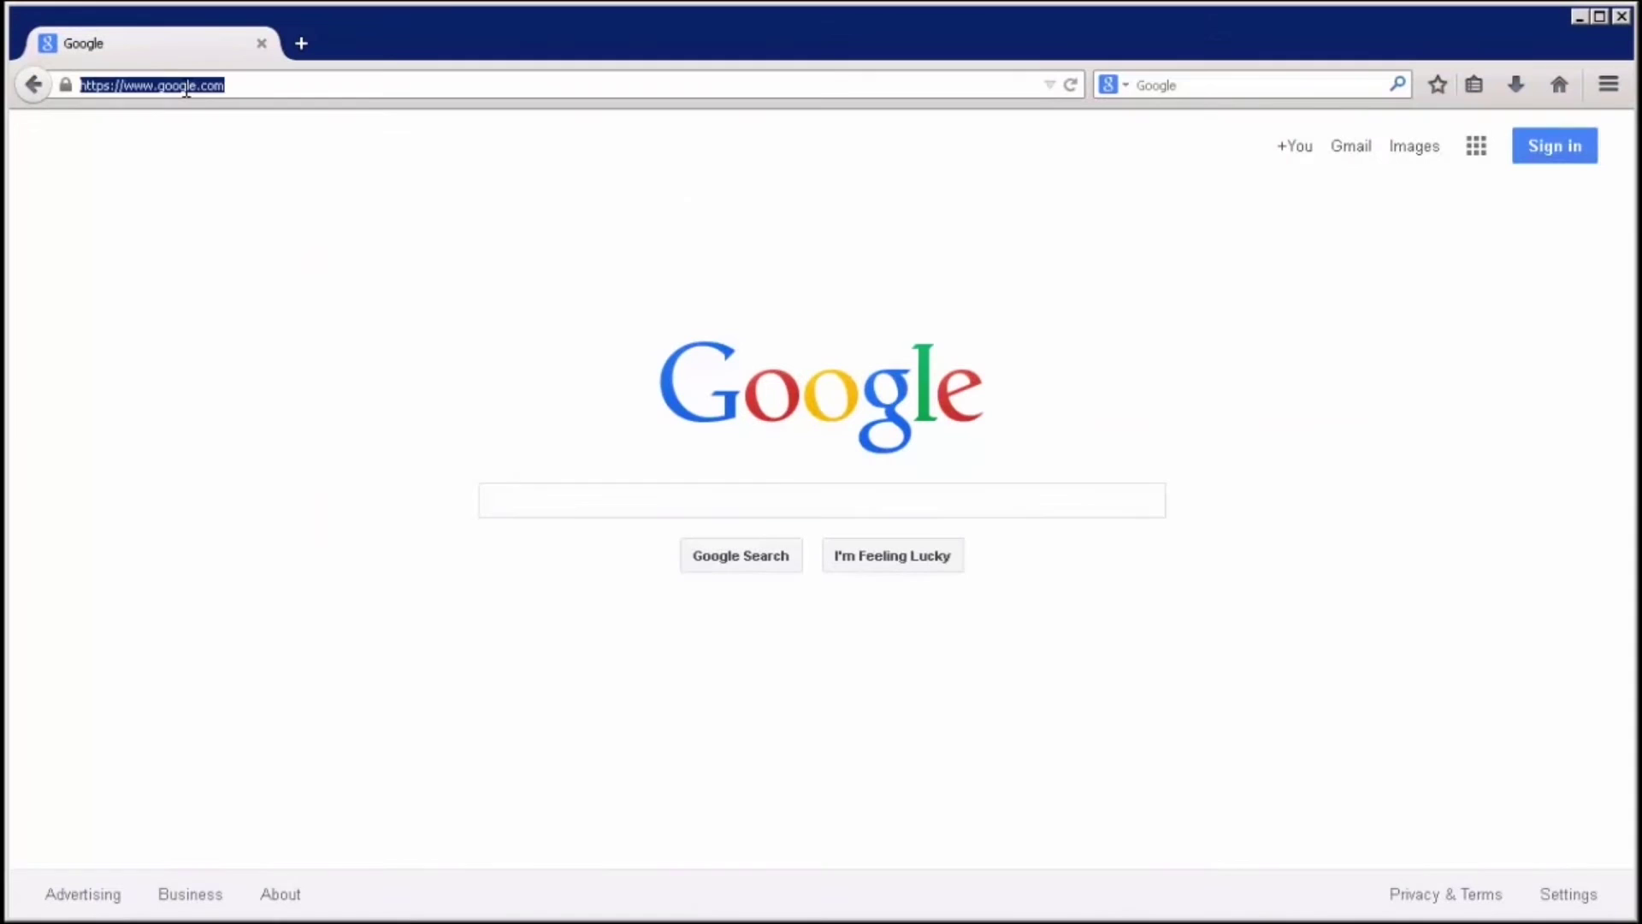
pyautogui.rightClick(185, 89)
pyautogui.click(222, 171)
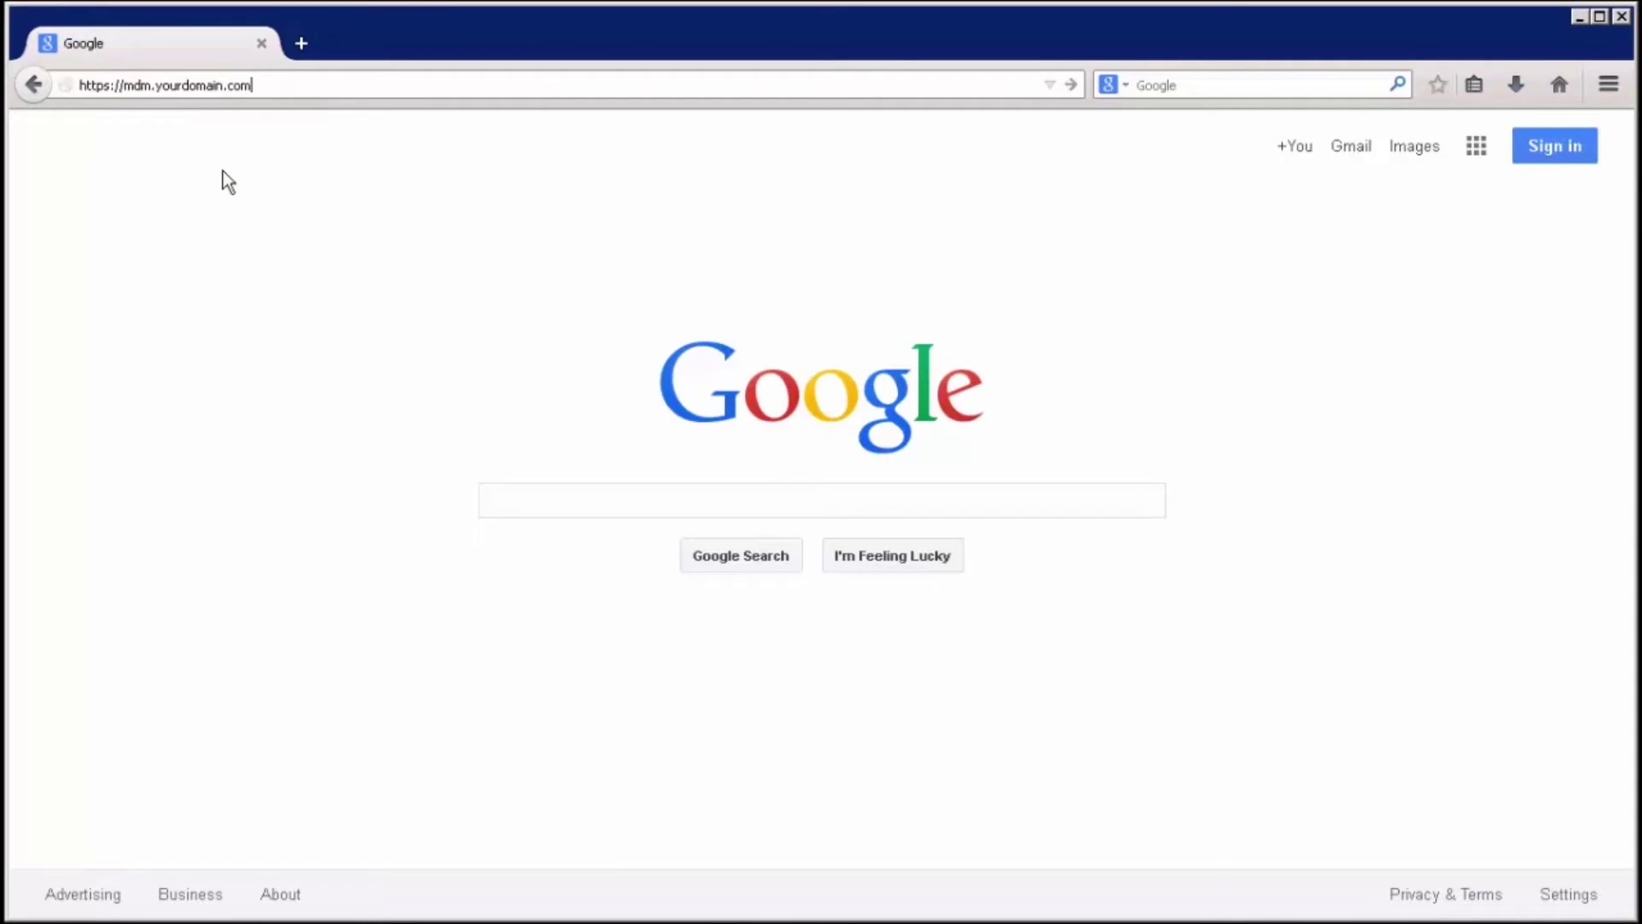
pyautogui.press('Return')
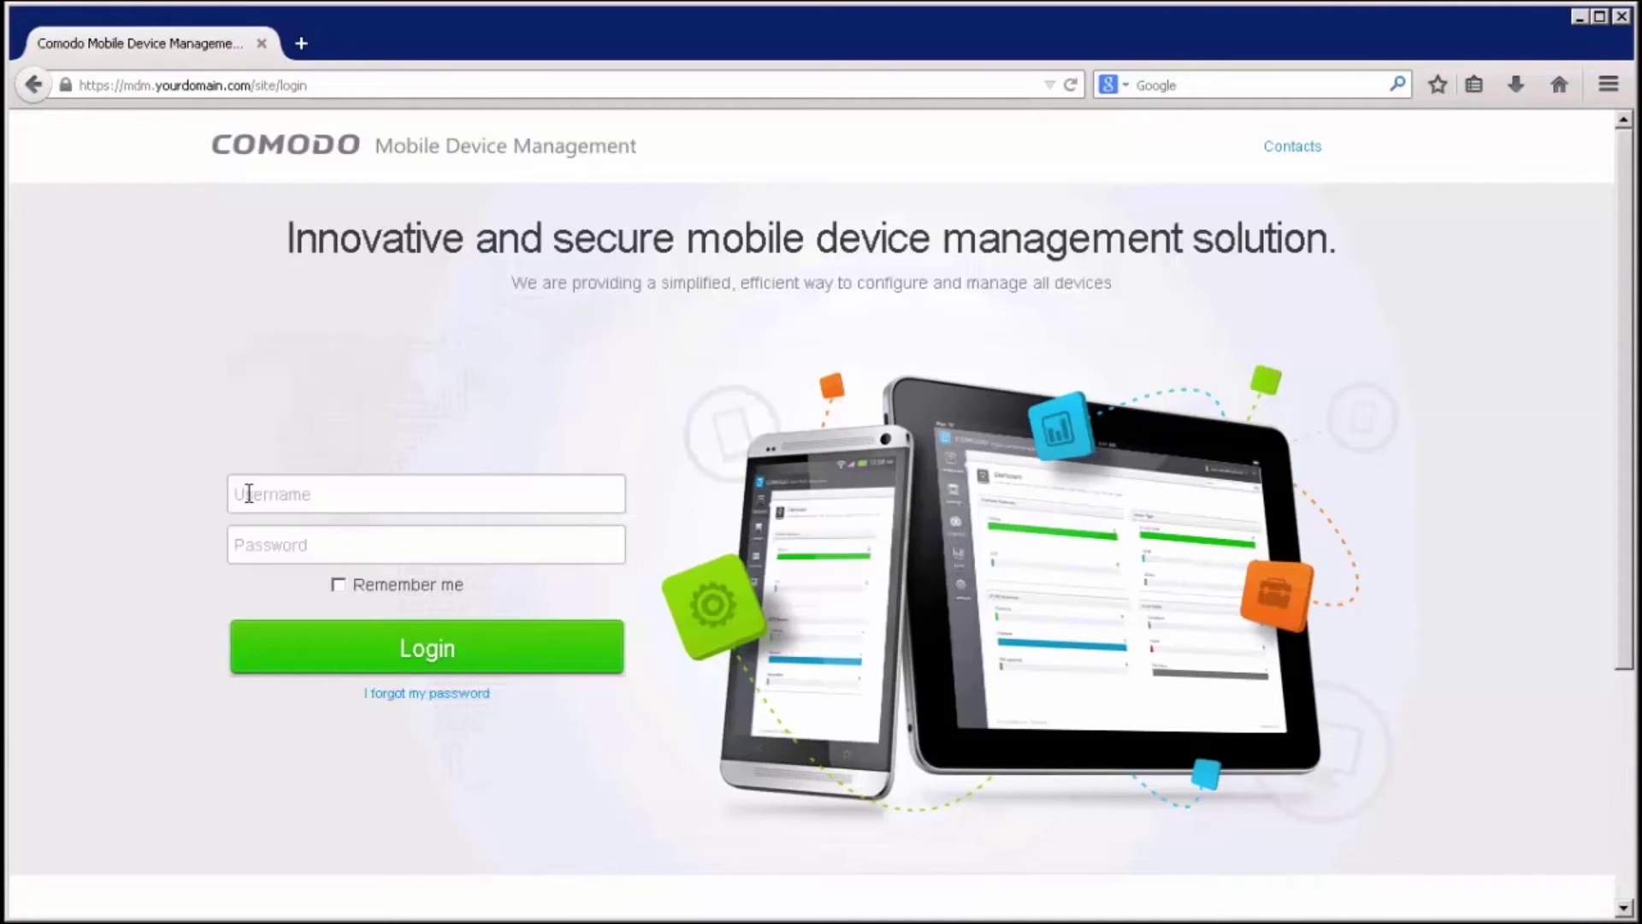
# Log in to the MDM console with username admin and the admin password
pyautogui.click(248, 493)
pyautogui.write('admi')
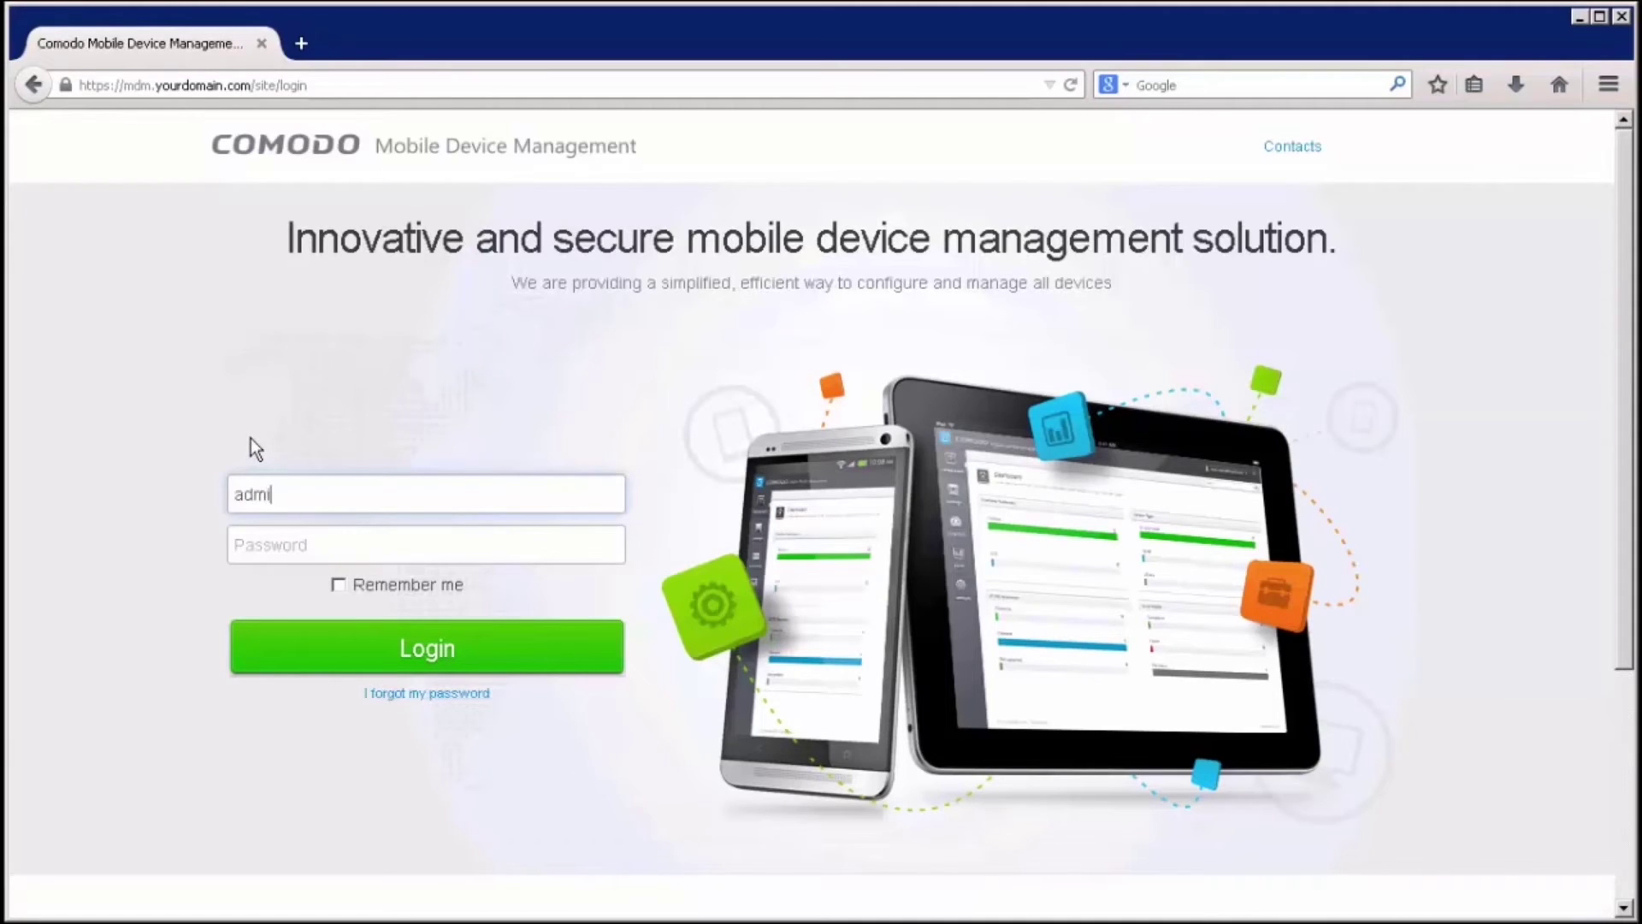
pyautogui.write('n')
pyautogui.press('Tab')
pyautogui.write('p')
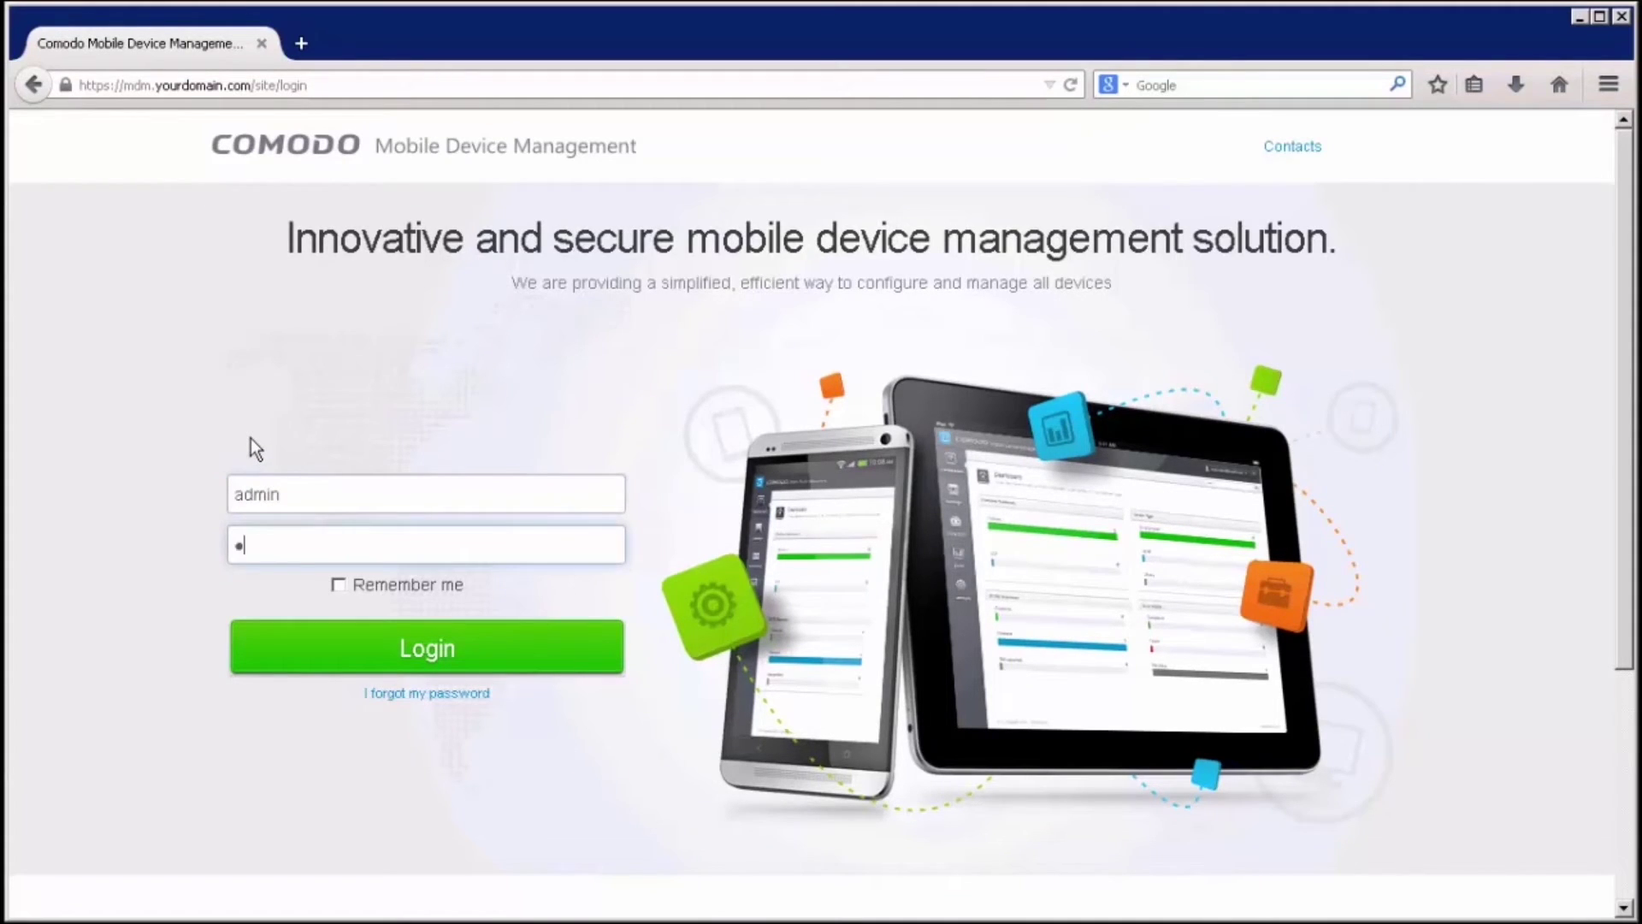
pyautogui.write('****')
pyautogui.click(376, 663)
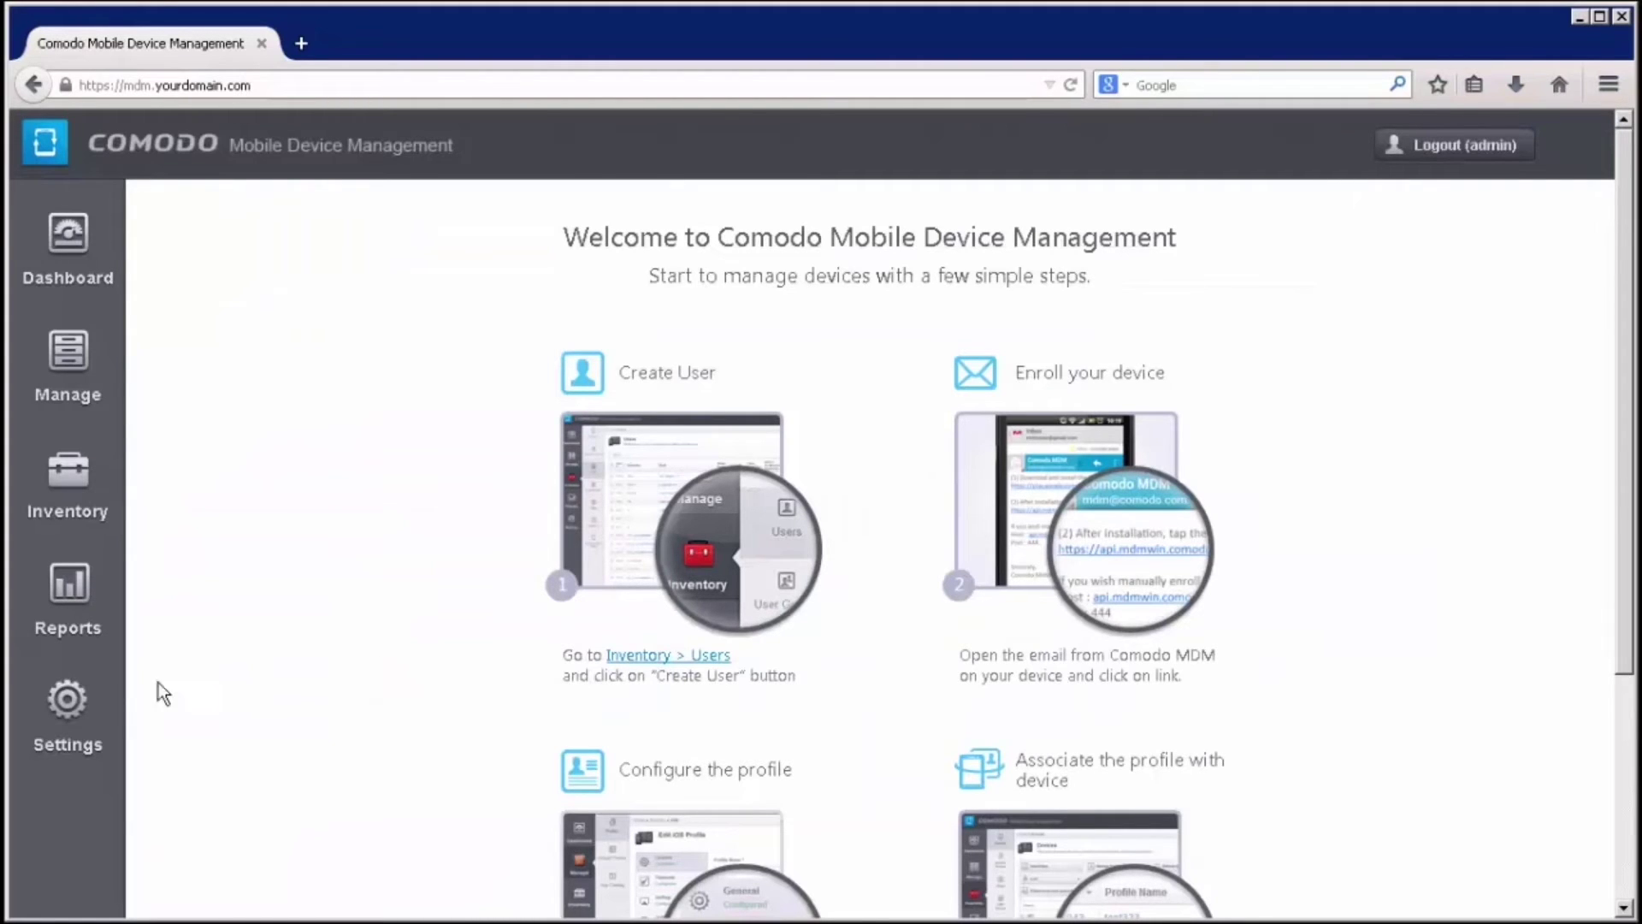
# Add and submit the license key from the order email under Settings > Subscription
pyautogui.click(82, 710)
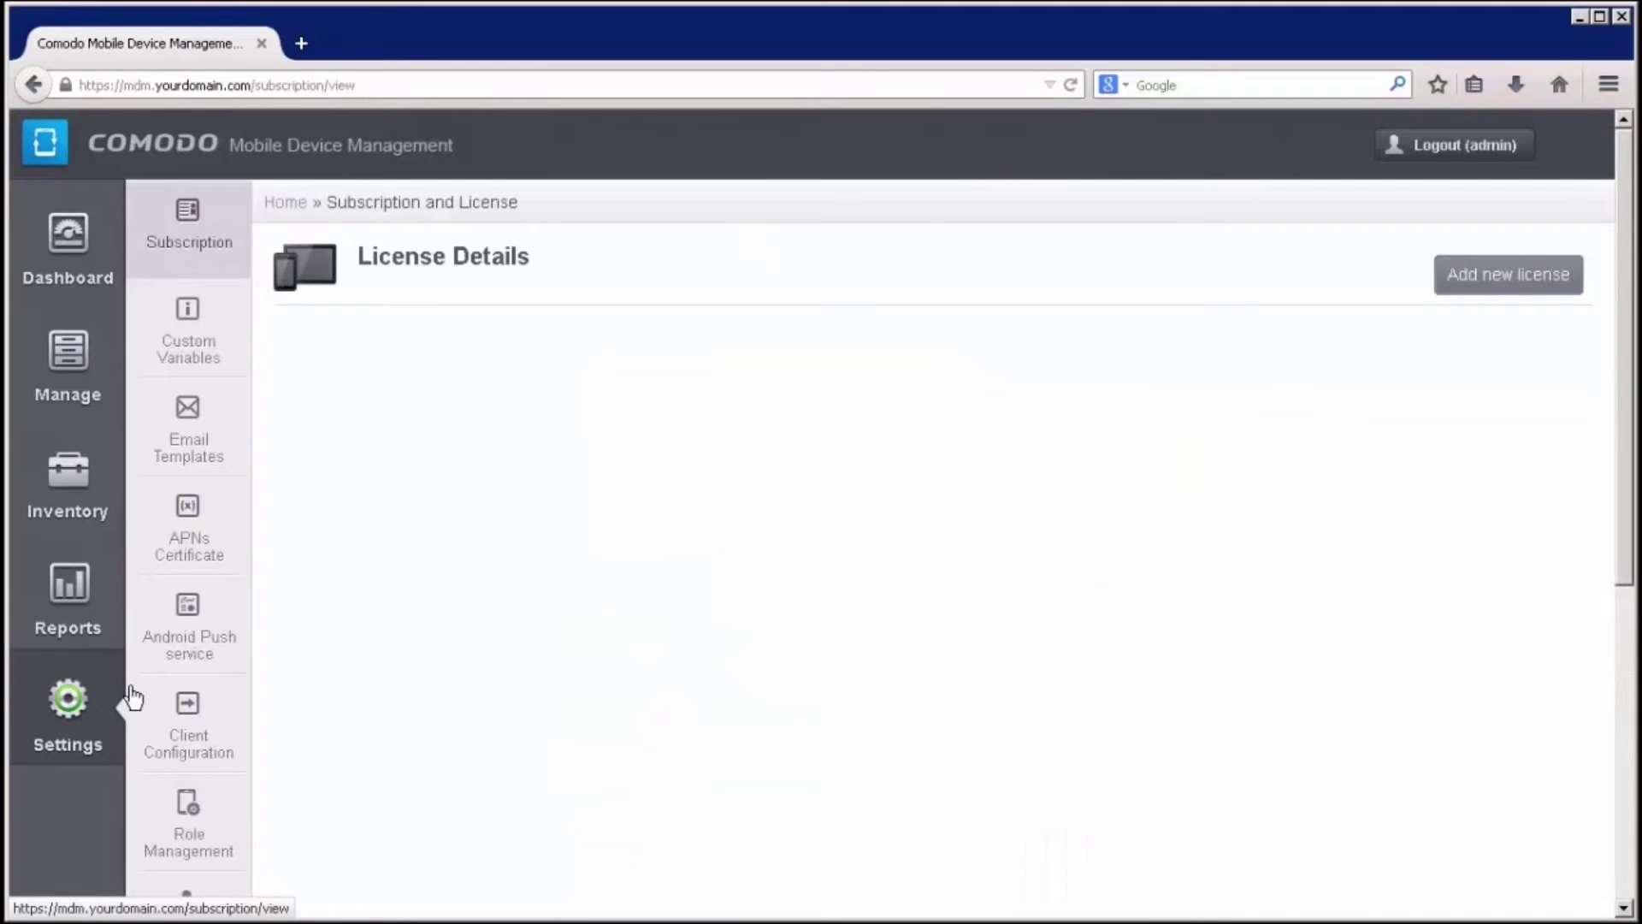
pyautogui.click(1482, 291)
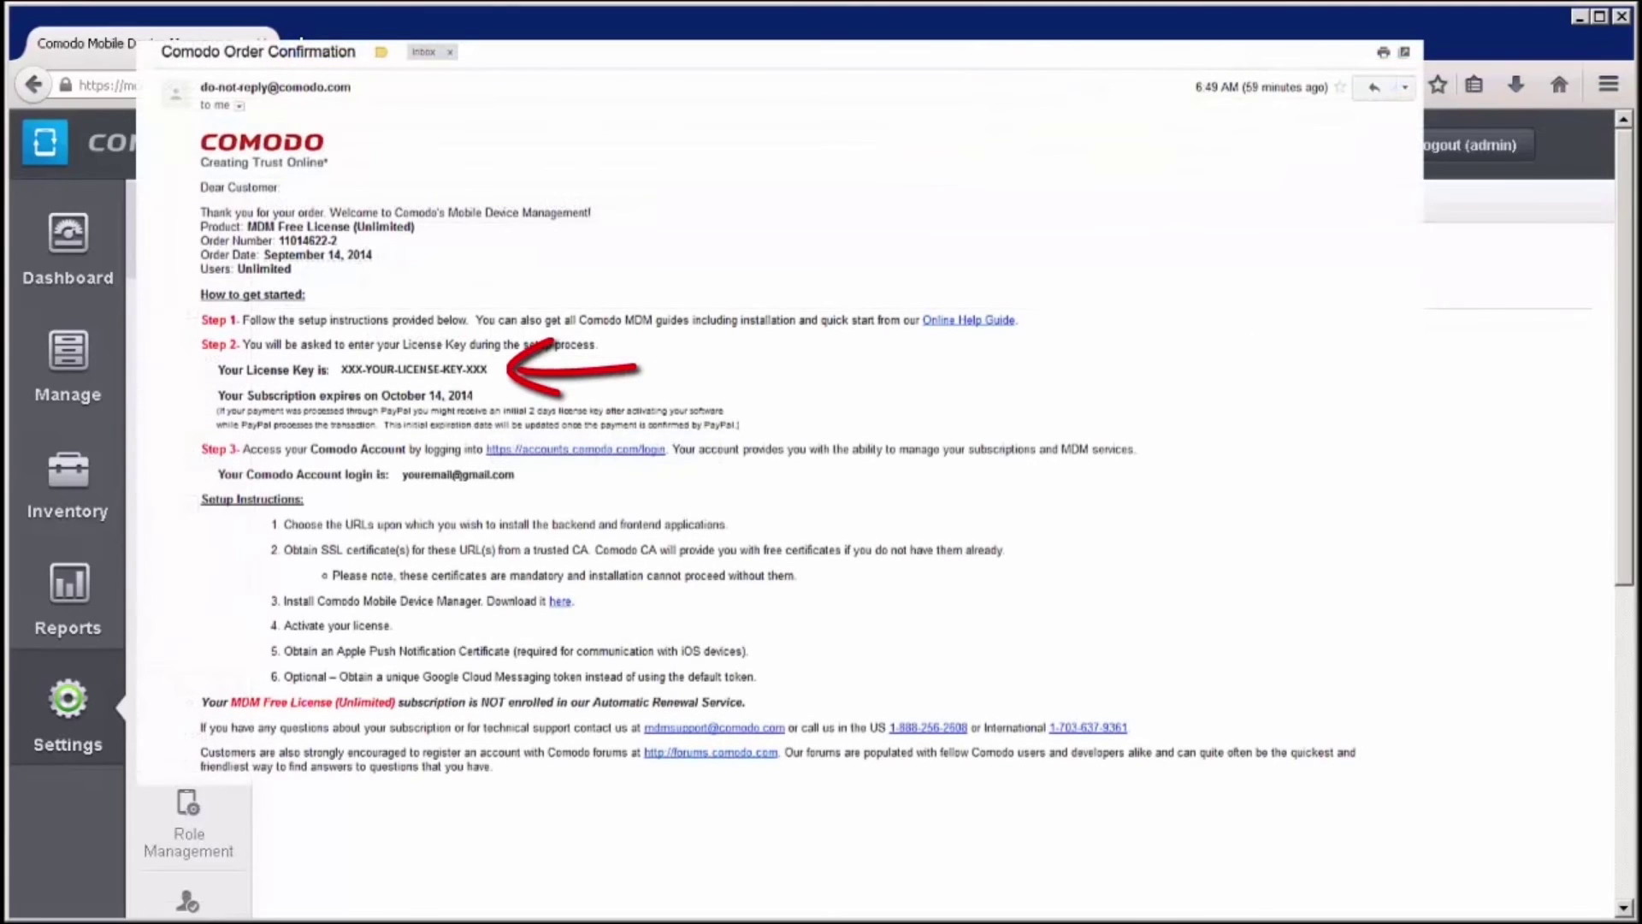
pyautogui.rightClick(521, 342)
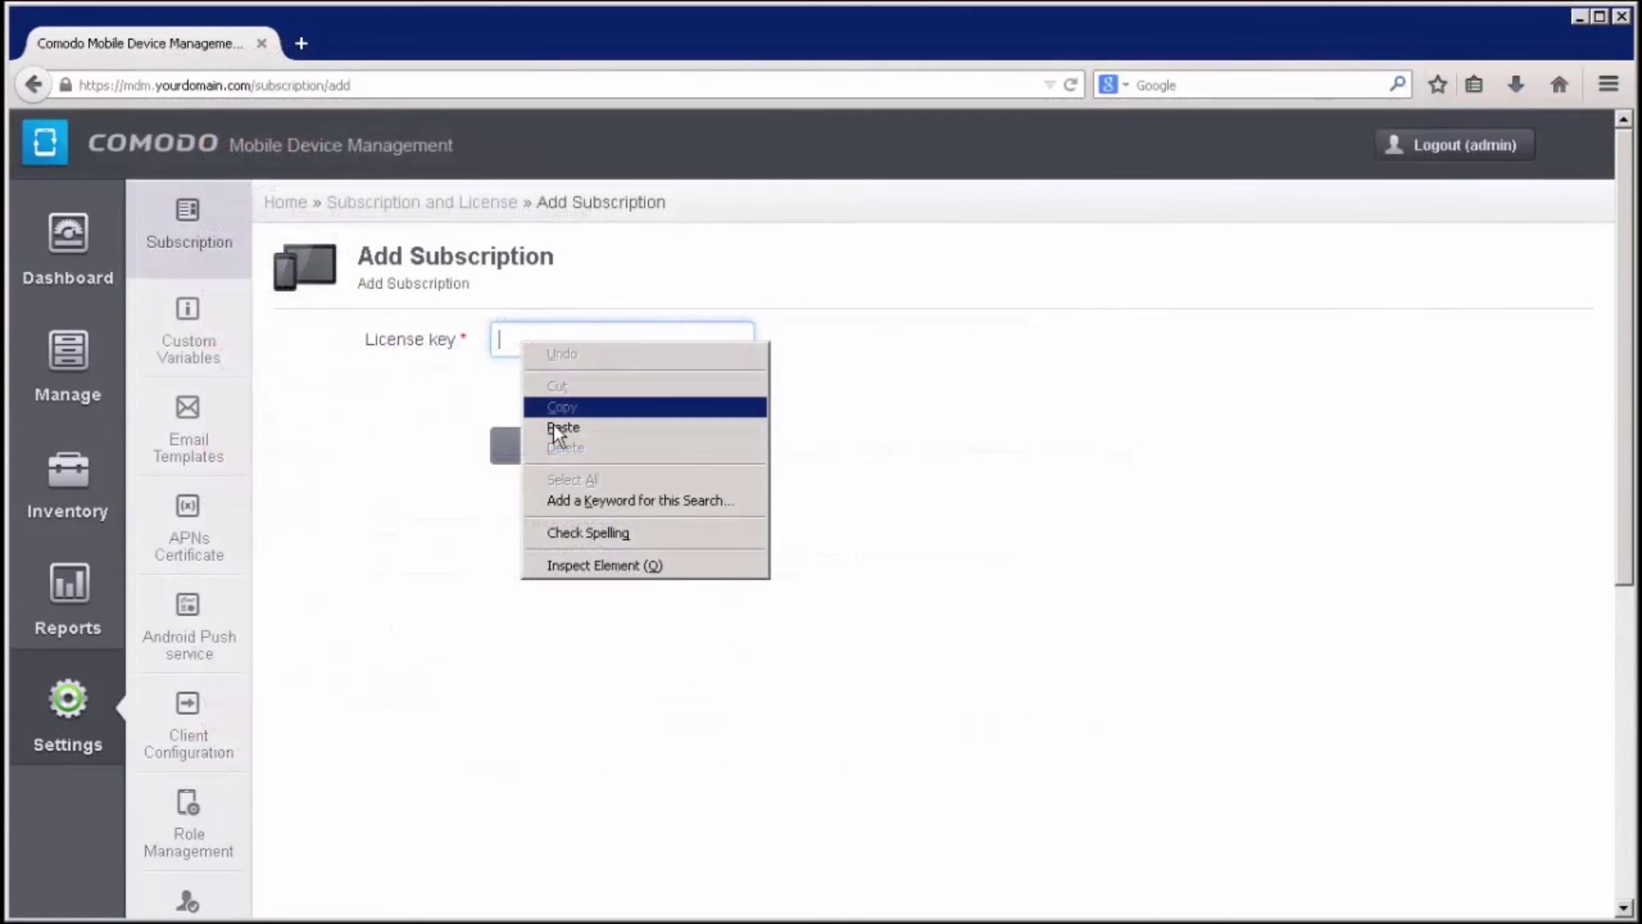
pyautogui.click(553, 426)
pyautogui.click(556, 447)
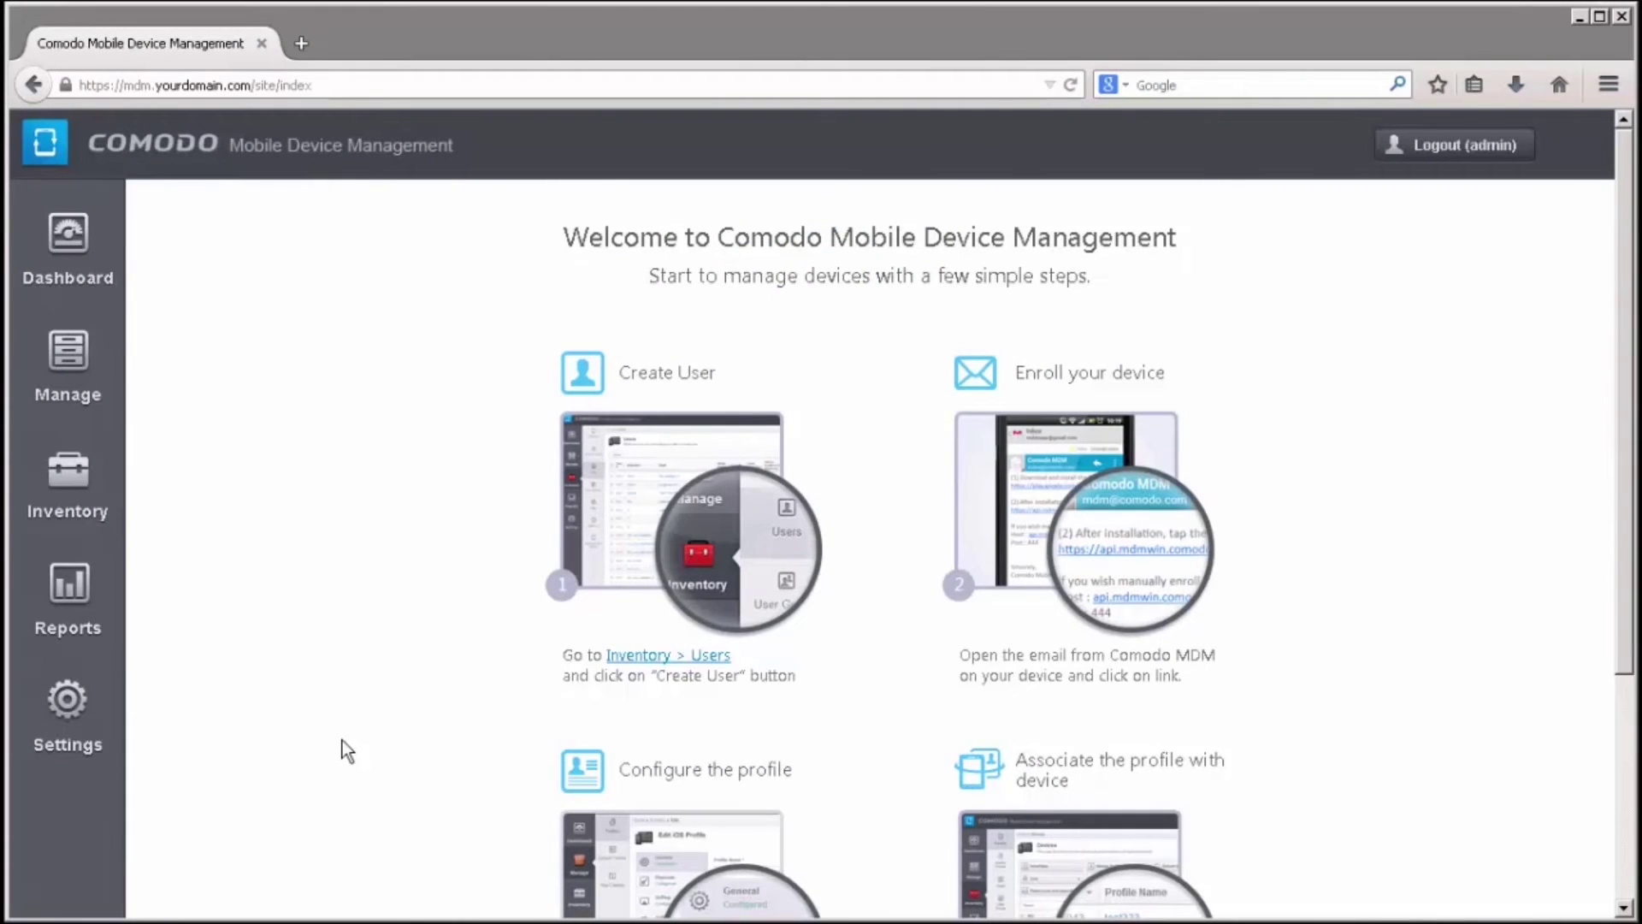
# Generate a new APNs certificate request from Settings > APNs Certificate
pyautogui.click(68, 703)
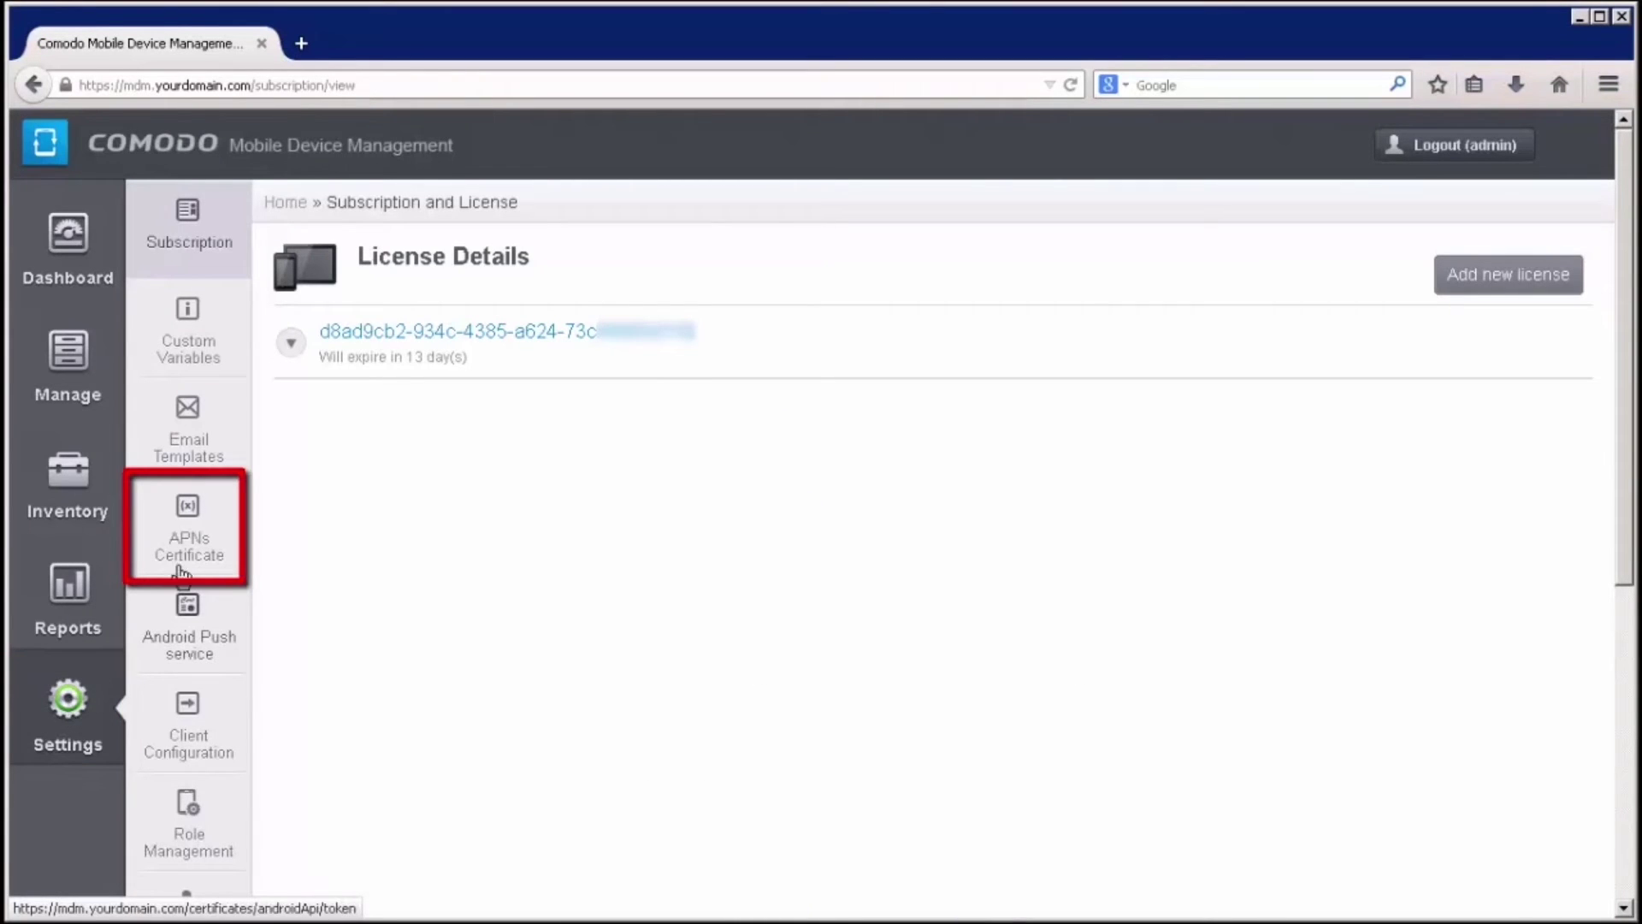
pyautogui.click(196, 535)
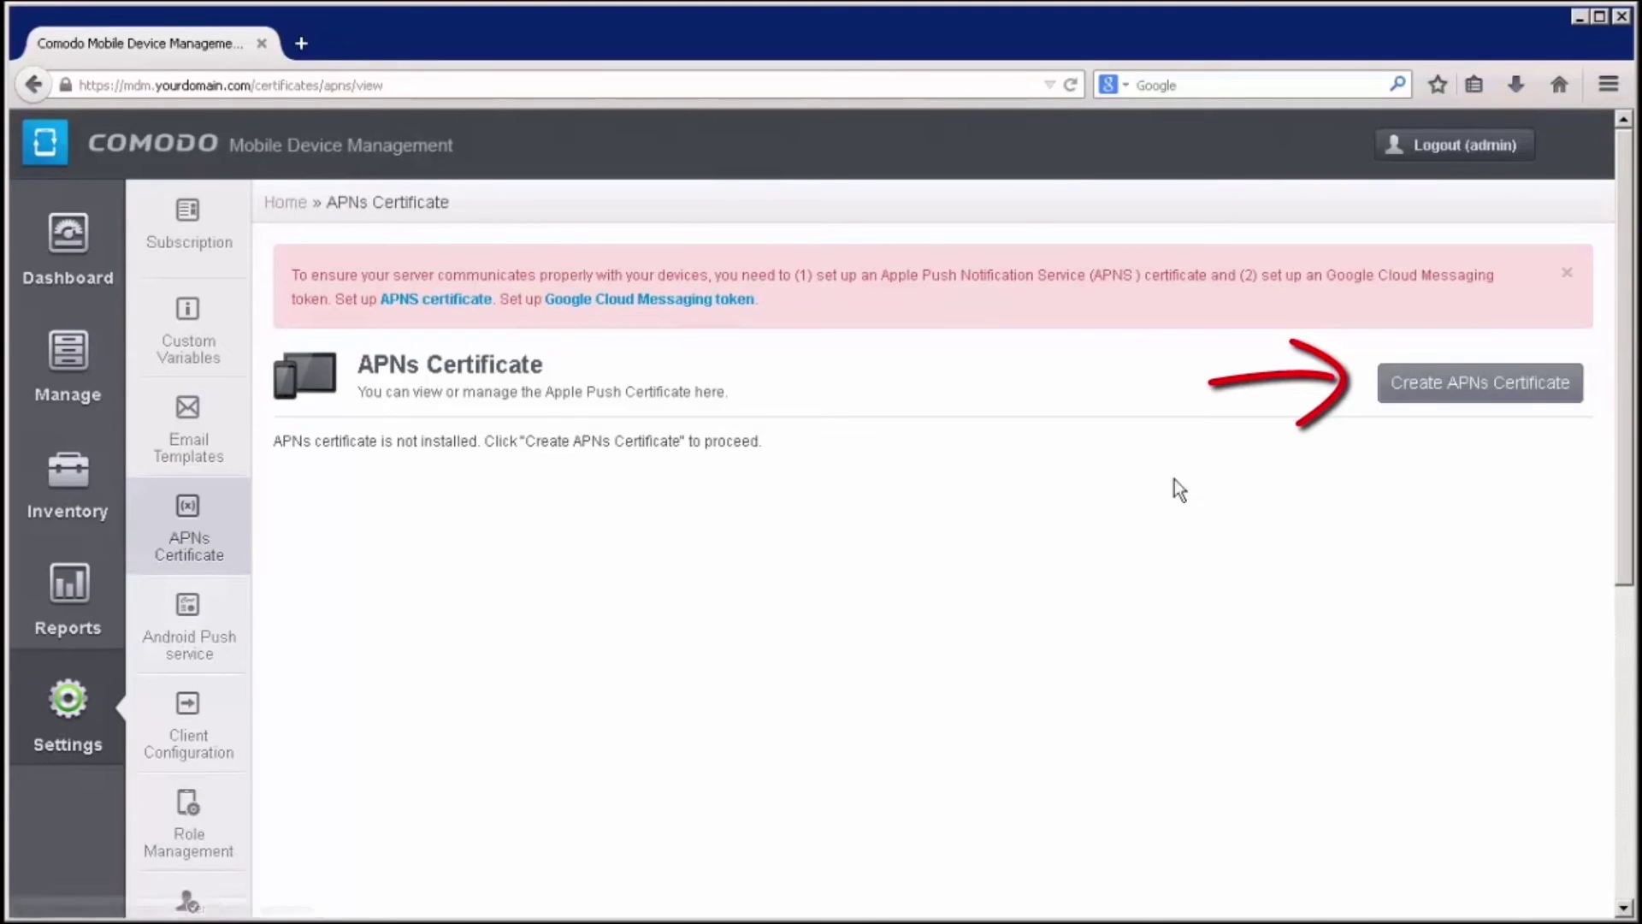
pyautogui.click(1445, 393)
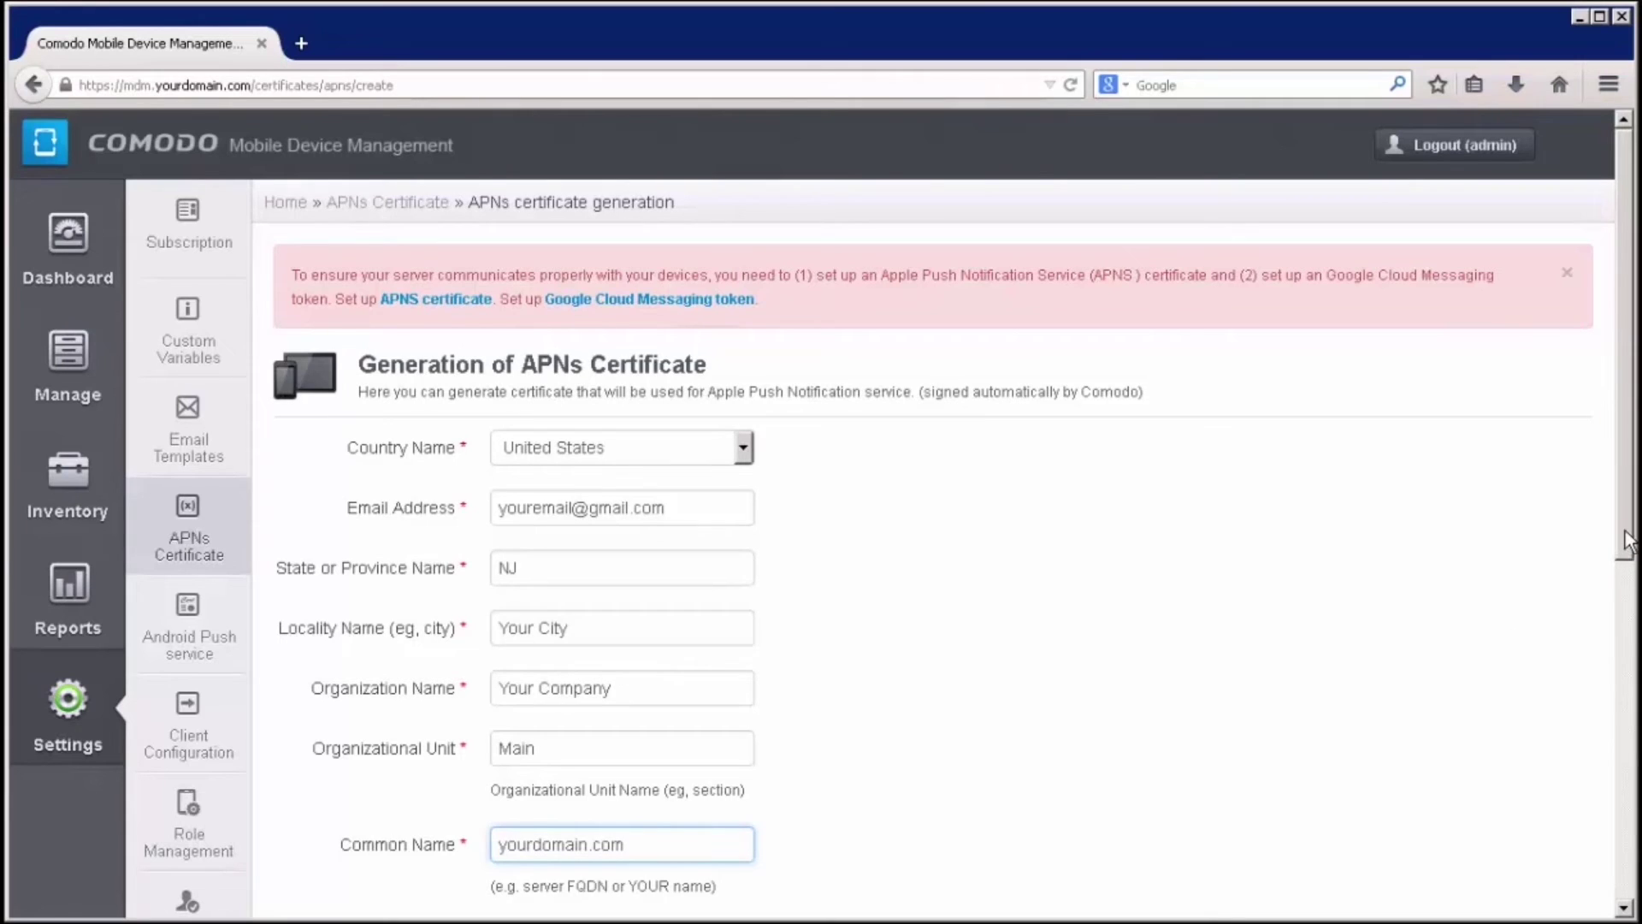
pyautogui.moveTo(1622, 552); pyautogui.dragTo(1624, 659)
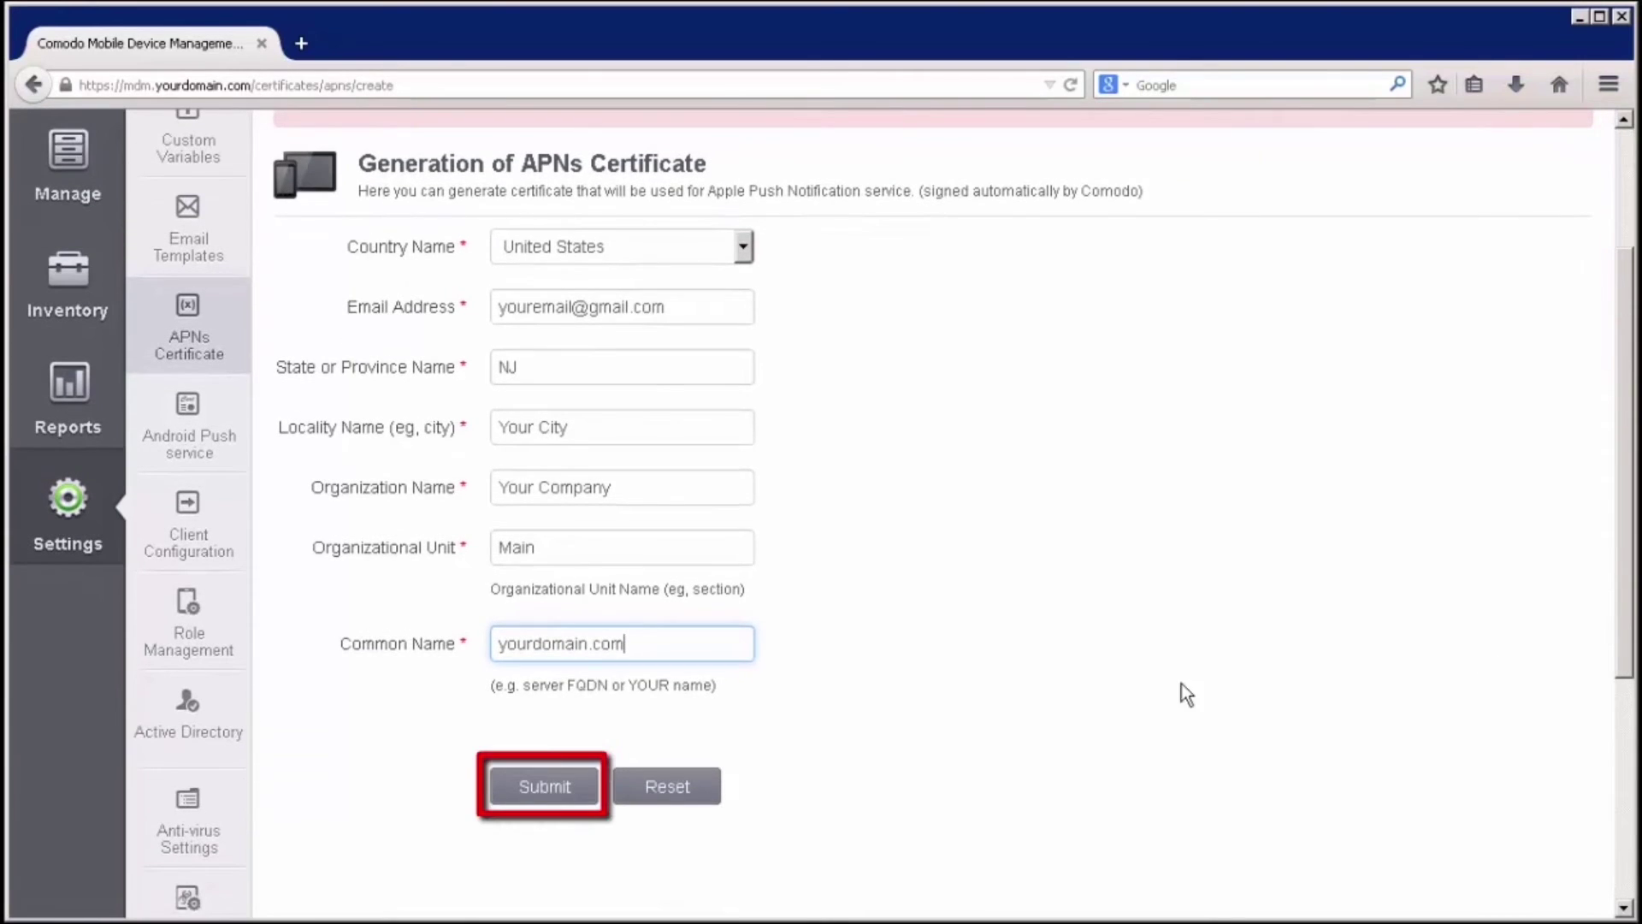
pyautogui.click(547, 792)
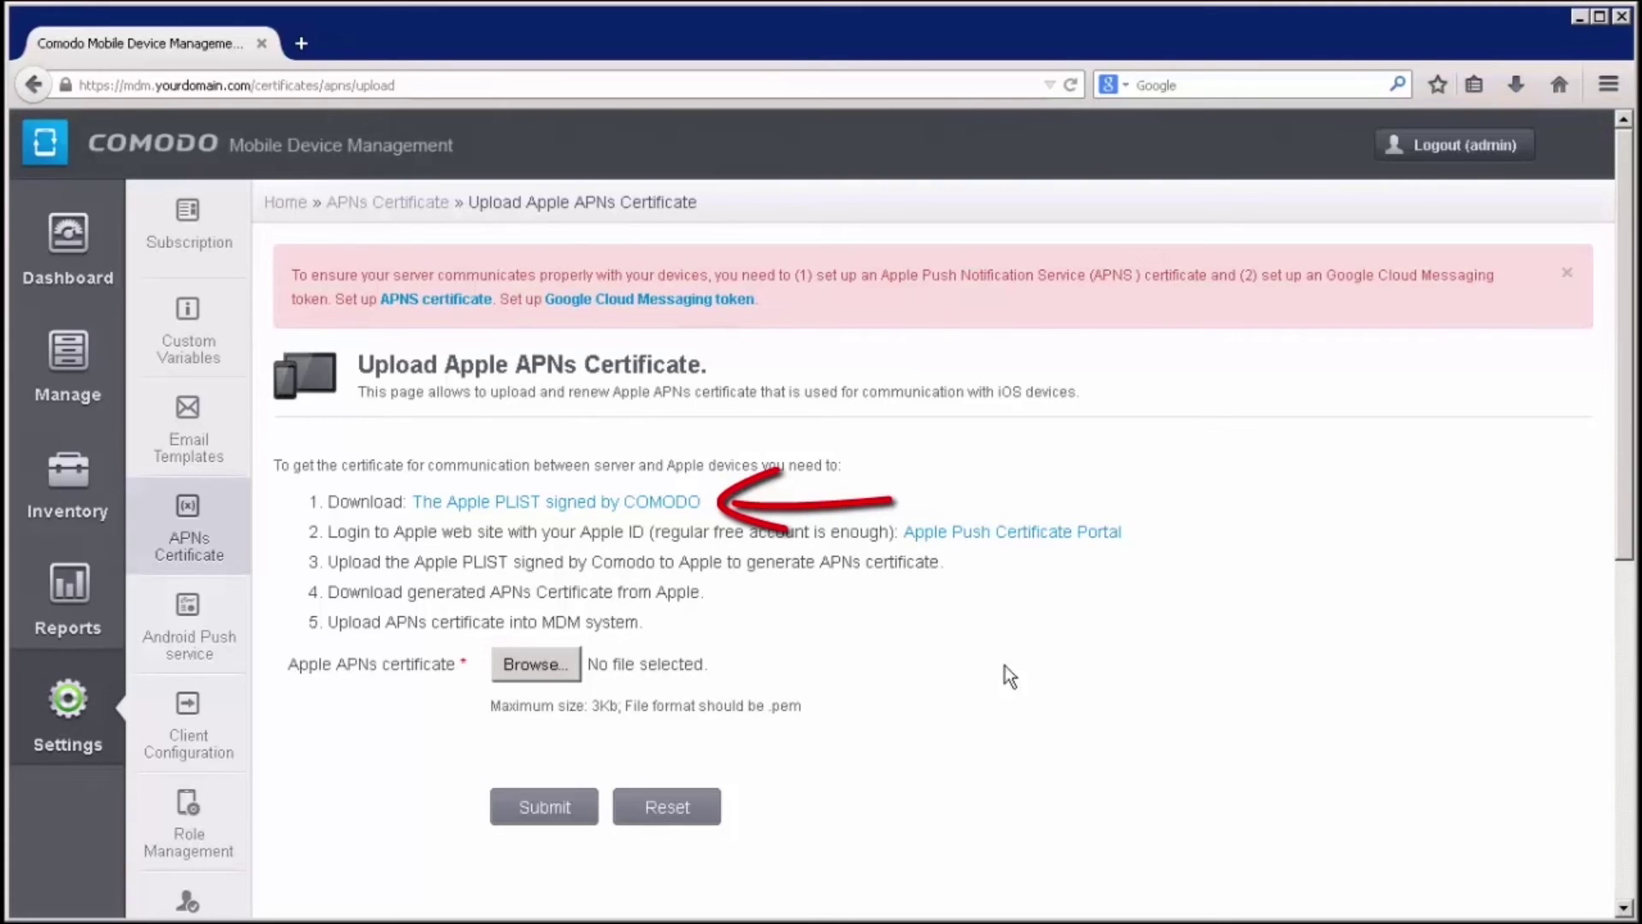
# Save the Comodo-signed request COMODO_Apple_CSR.csr and open a new browser tab
pyautogui.click(663, 503)
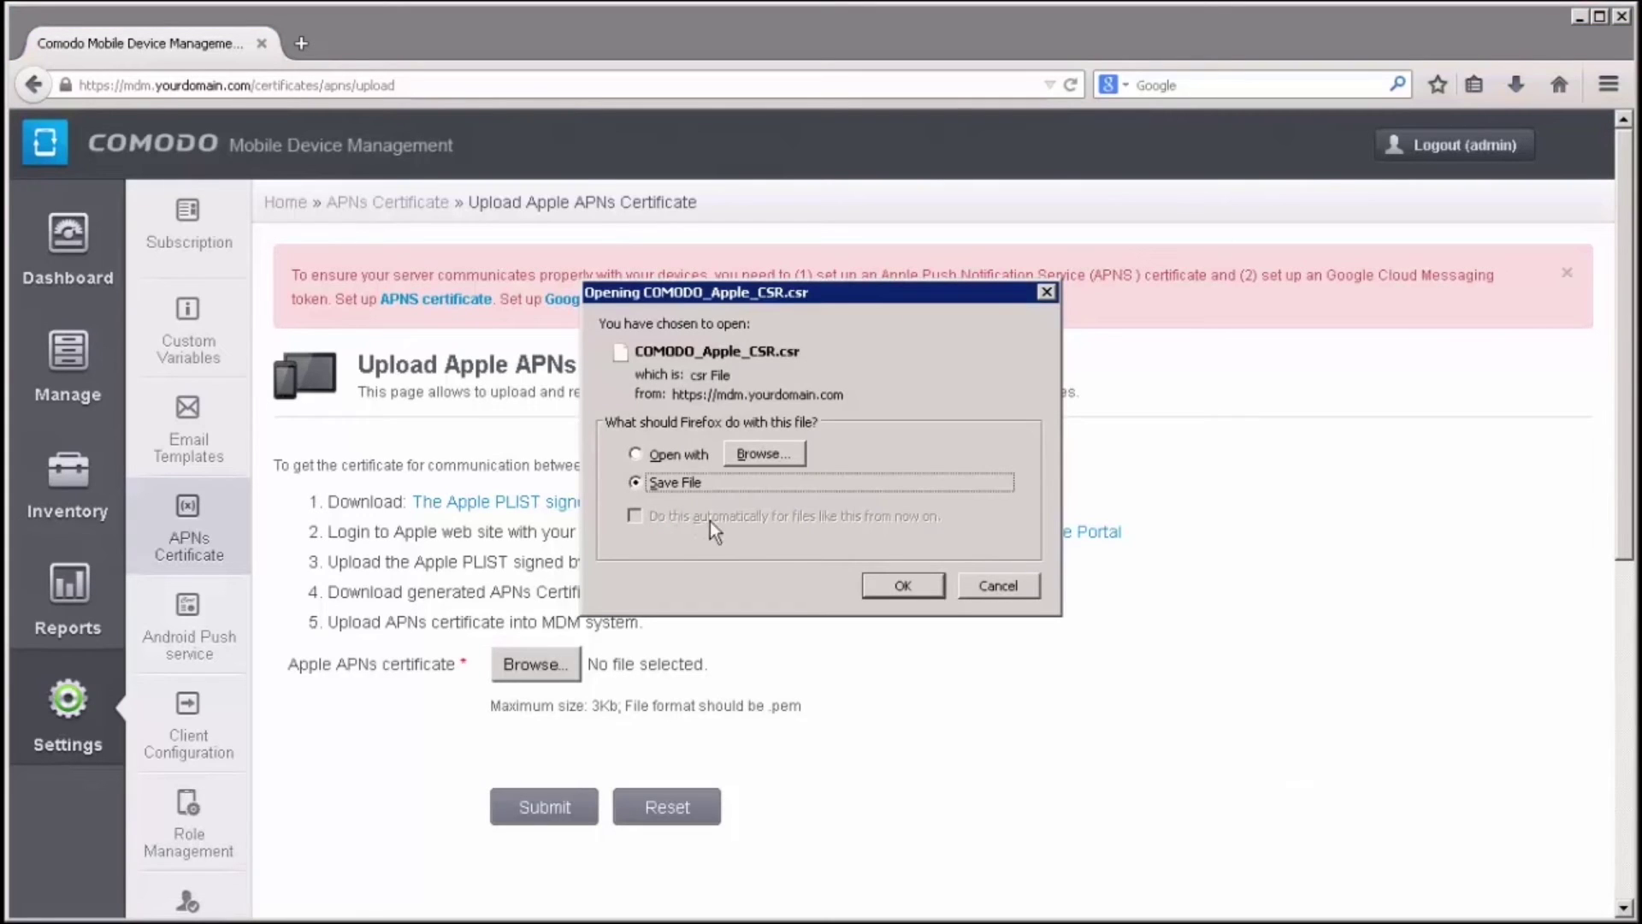
pyautogui.click(886, 588)
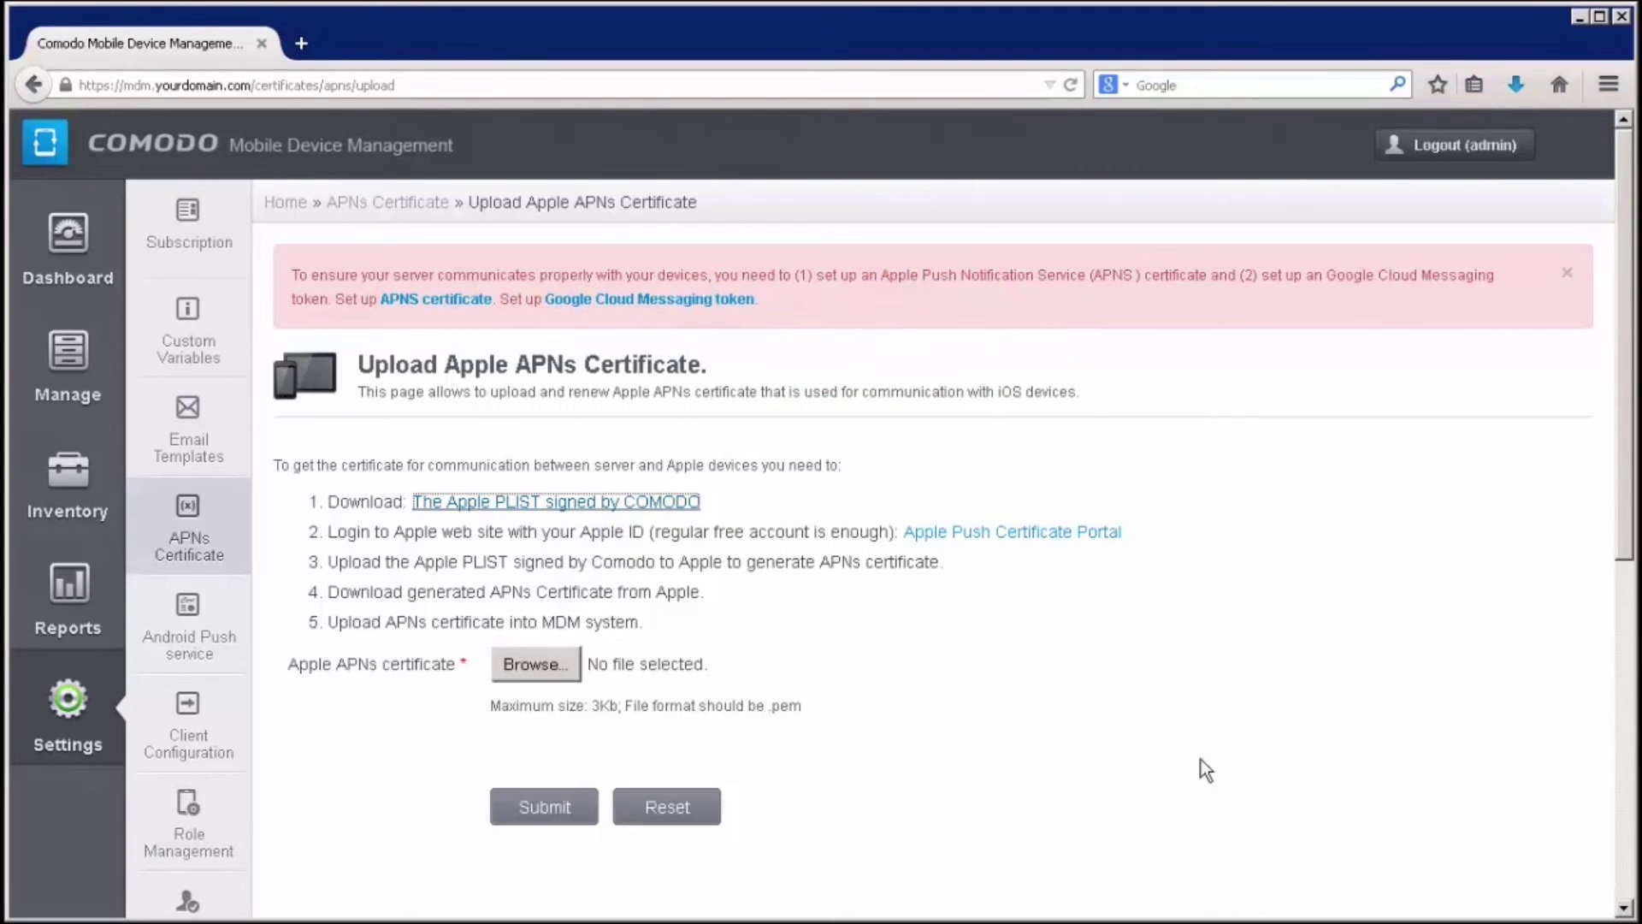
pyautogui.hotkey('ctrl', 't')
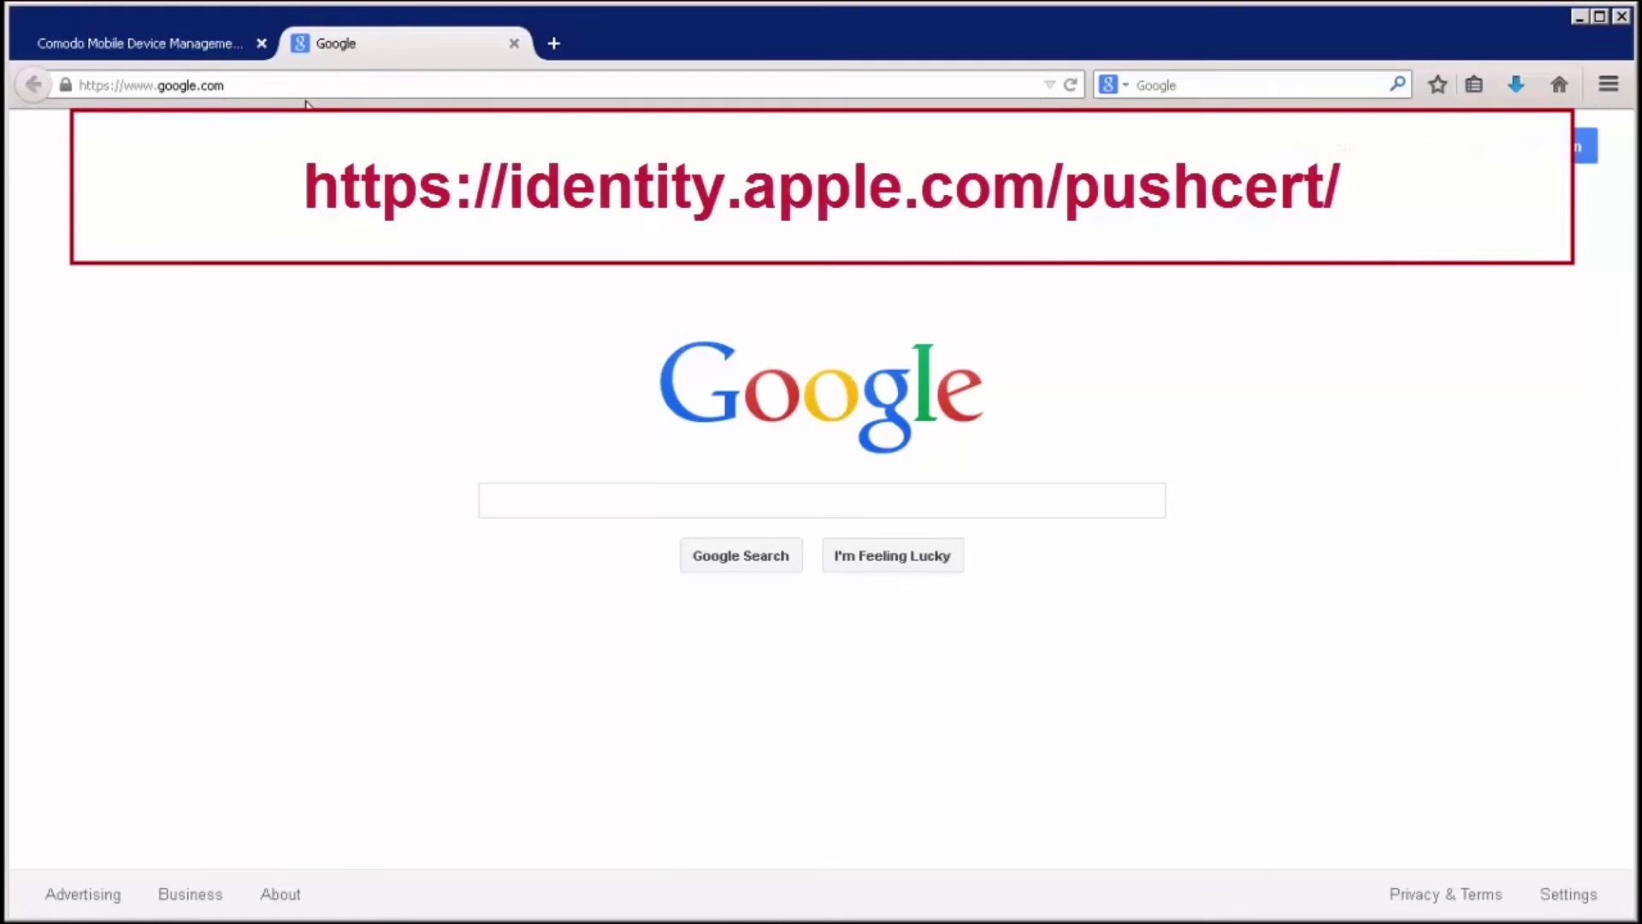
pyautogui.click(289, 94)
pyautogui.write('https://identity.apple.com/pushcert/')
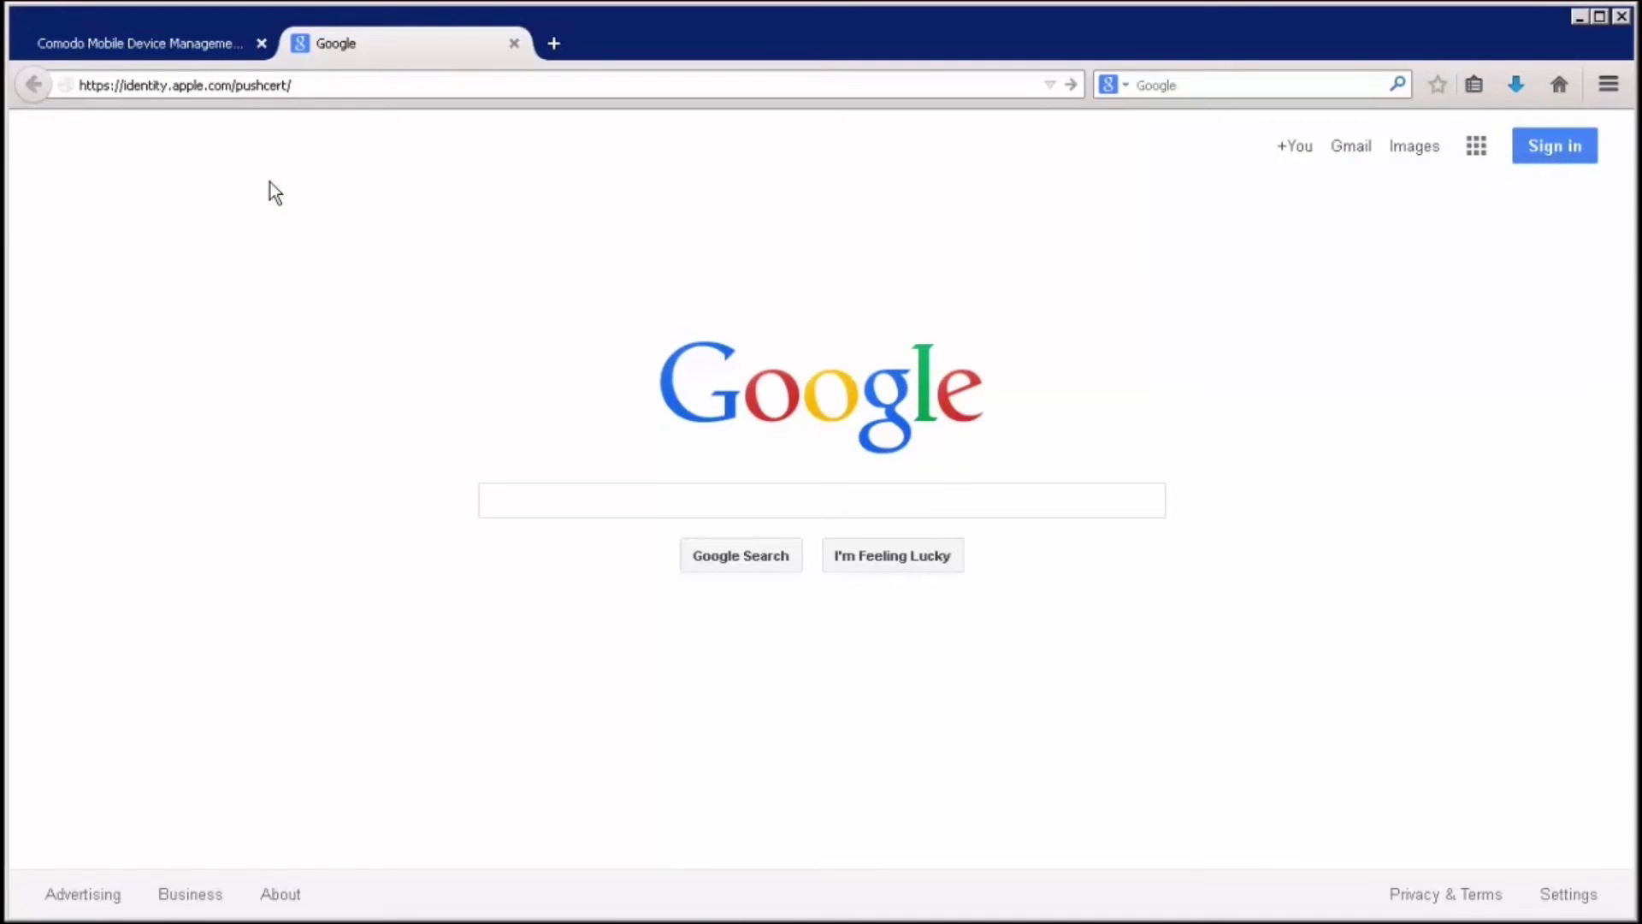
pyautogui.press('Return')
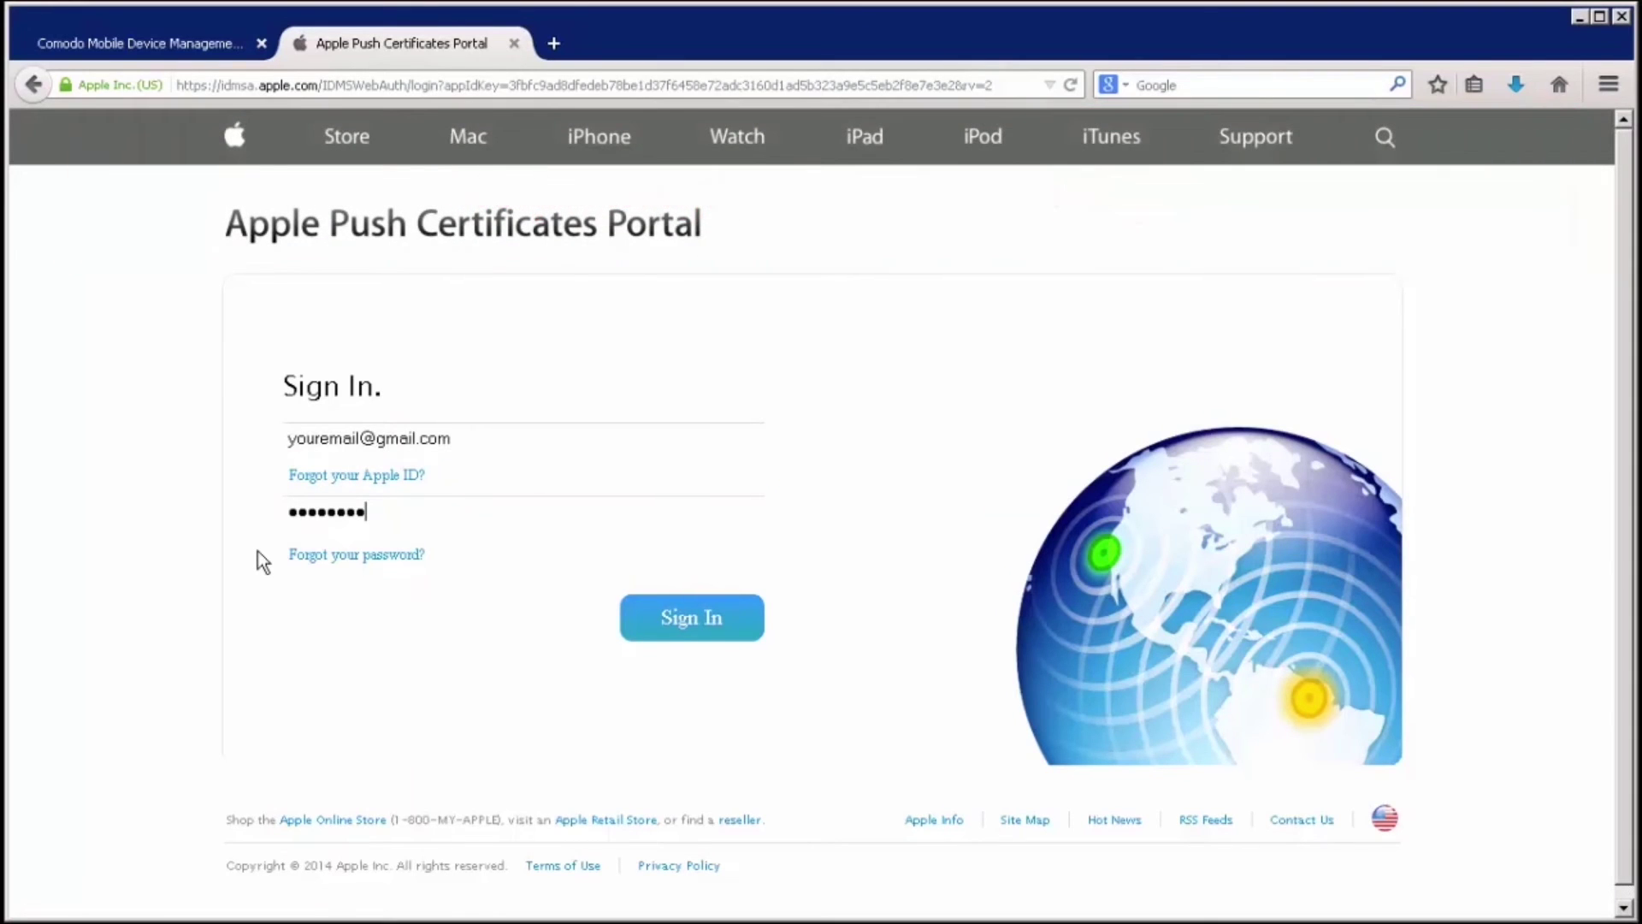
# Sign in to the Apple portal, start a new push certificate and accept the terms
pyautogui.click(633, 610)
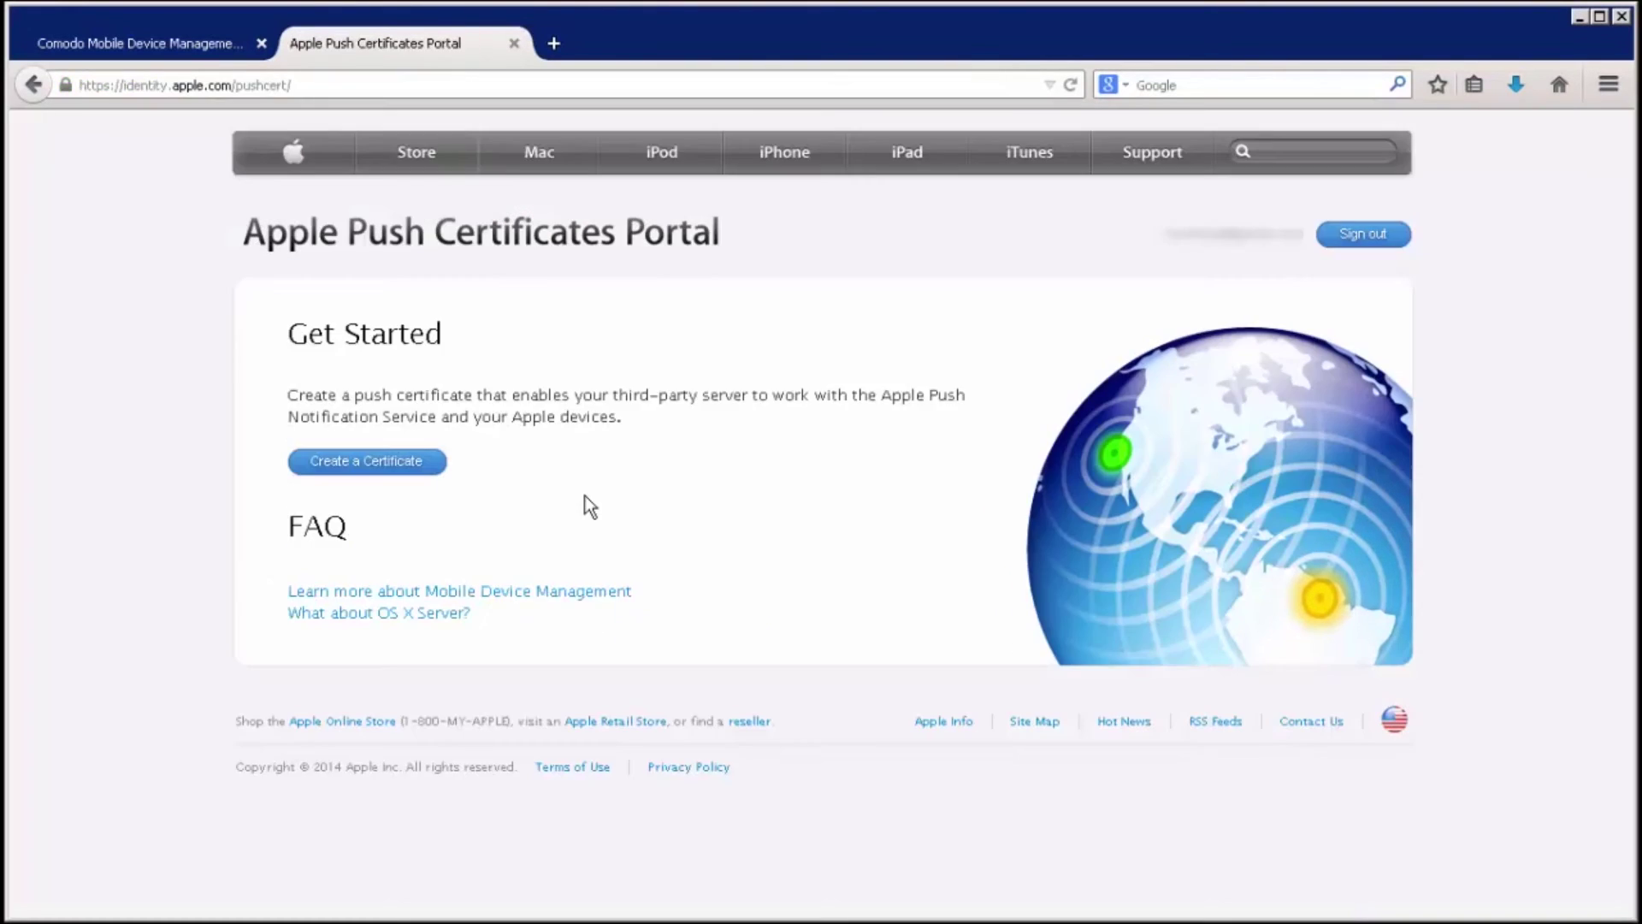
pyautogui.click(428, 464)
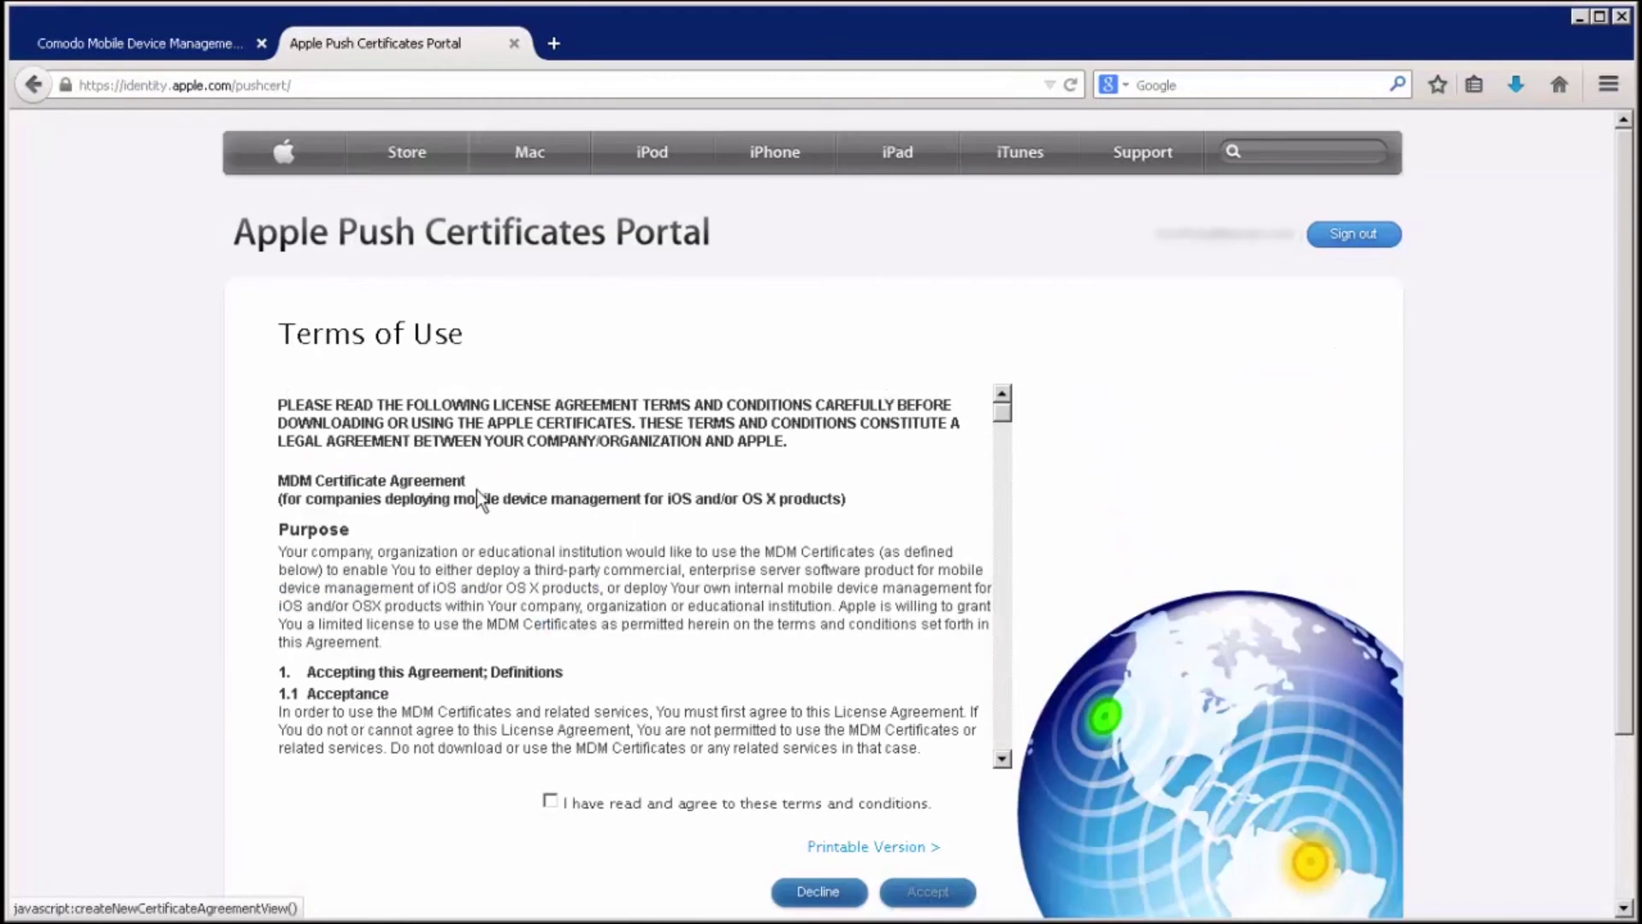
pyautogui.click(556, 802)
pyautogui.click(941, 905)
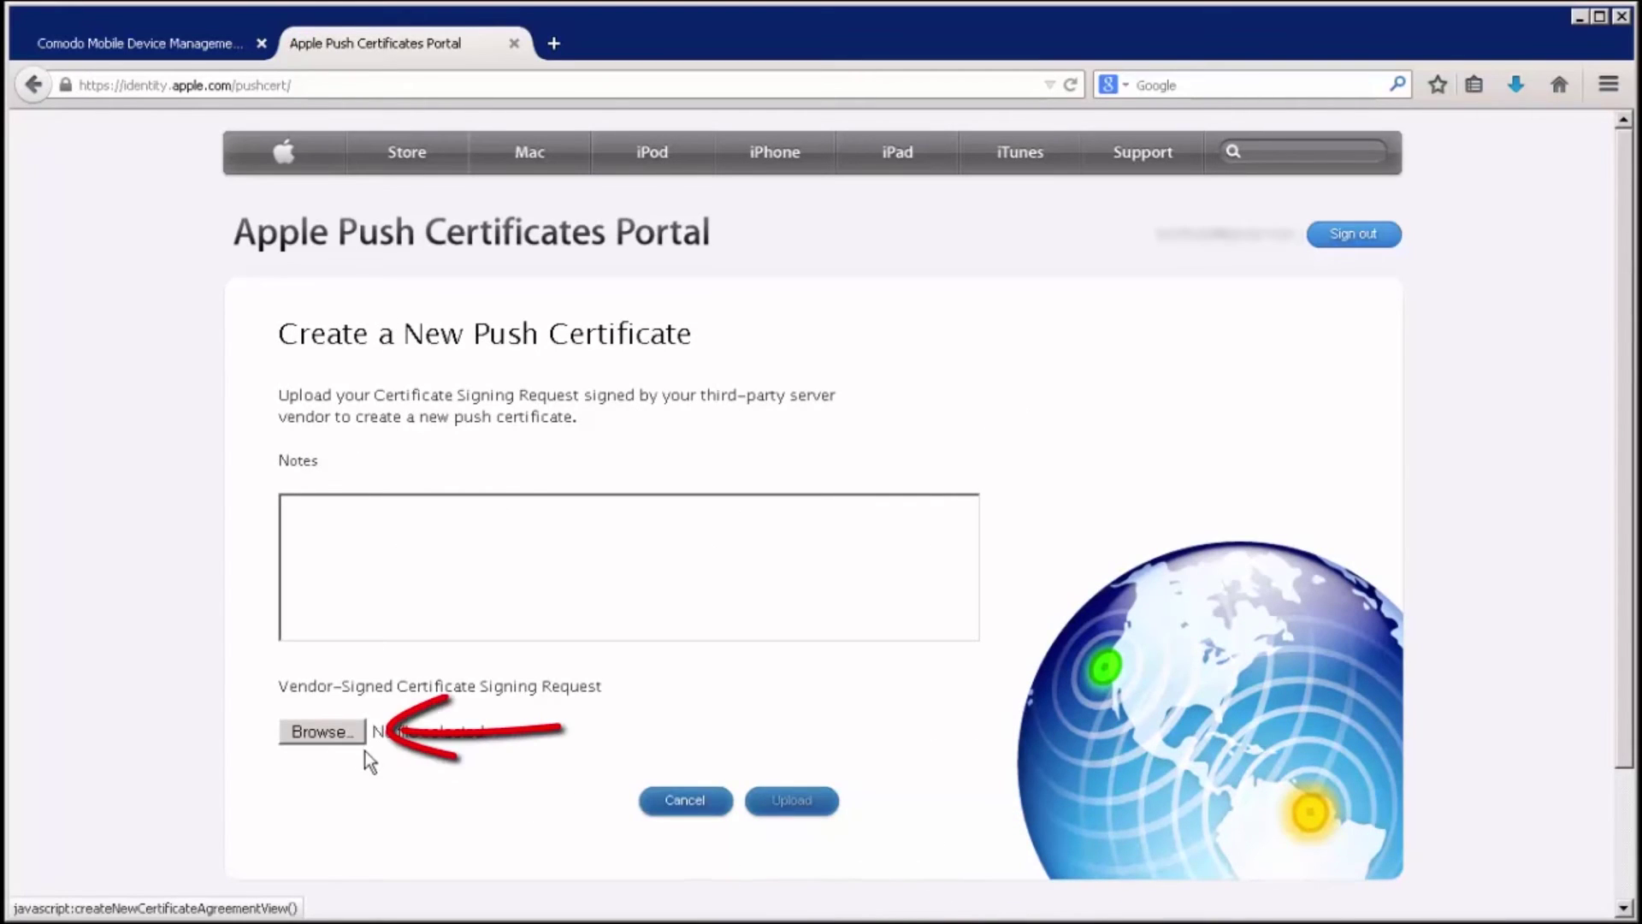
# Upload COMODO_Apple_CSR.csr, then download and save the resulting MDM push certificate
pyautogui.click(334, 733)
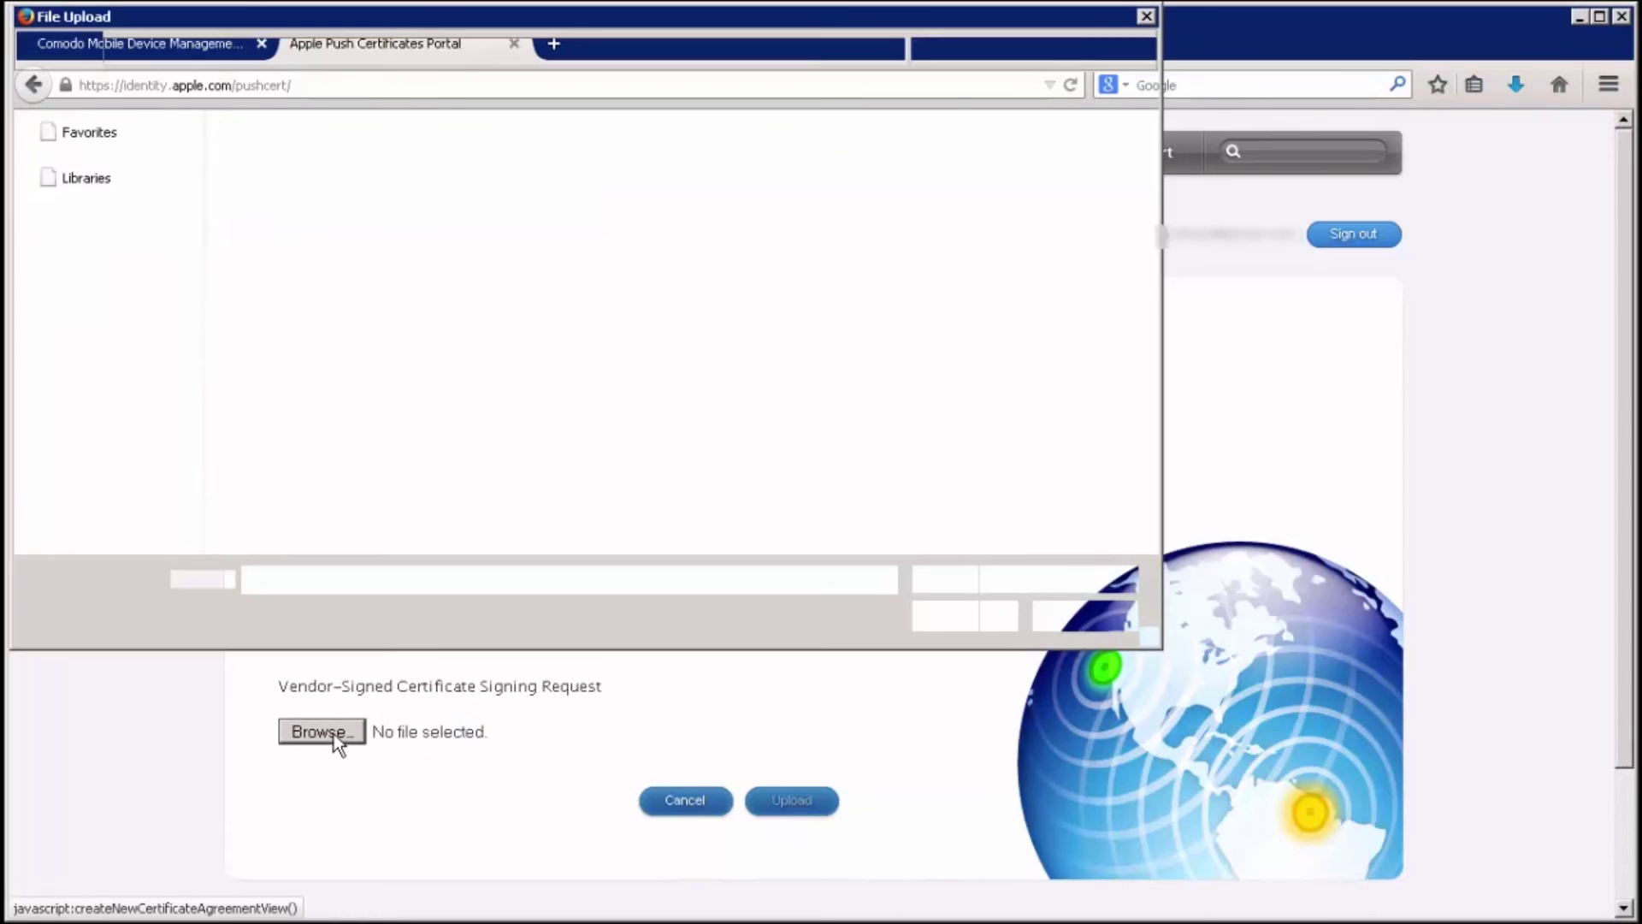
pyautogui.doubleClick(328, 209)
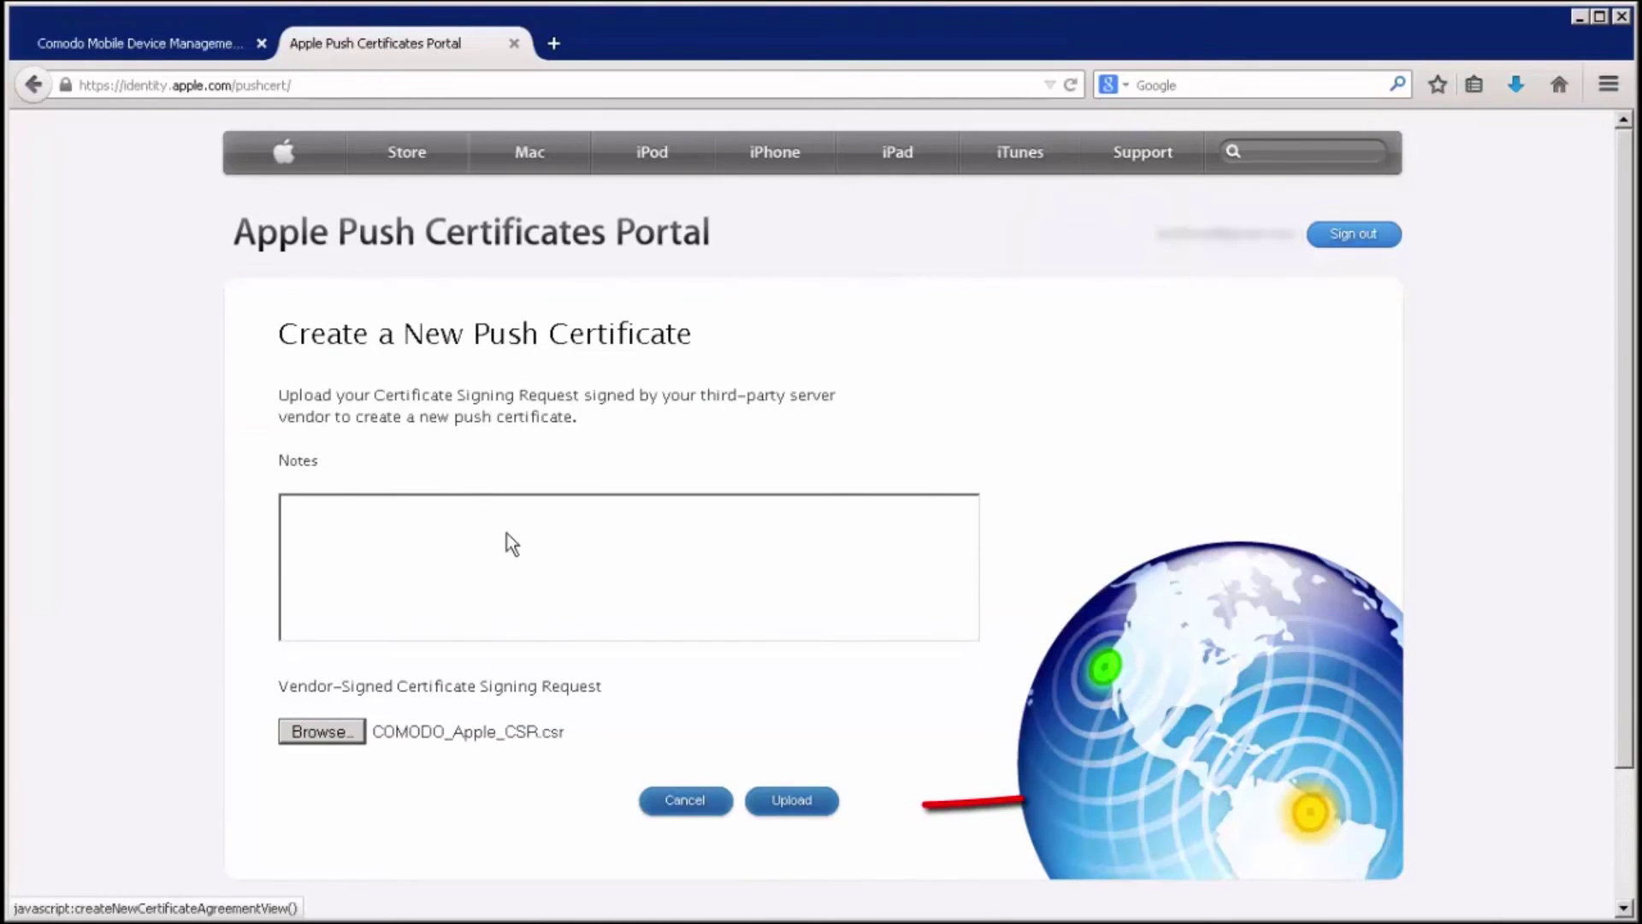
pyautogui.click(780, 801)
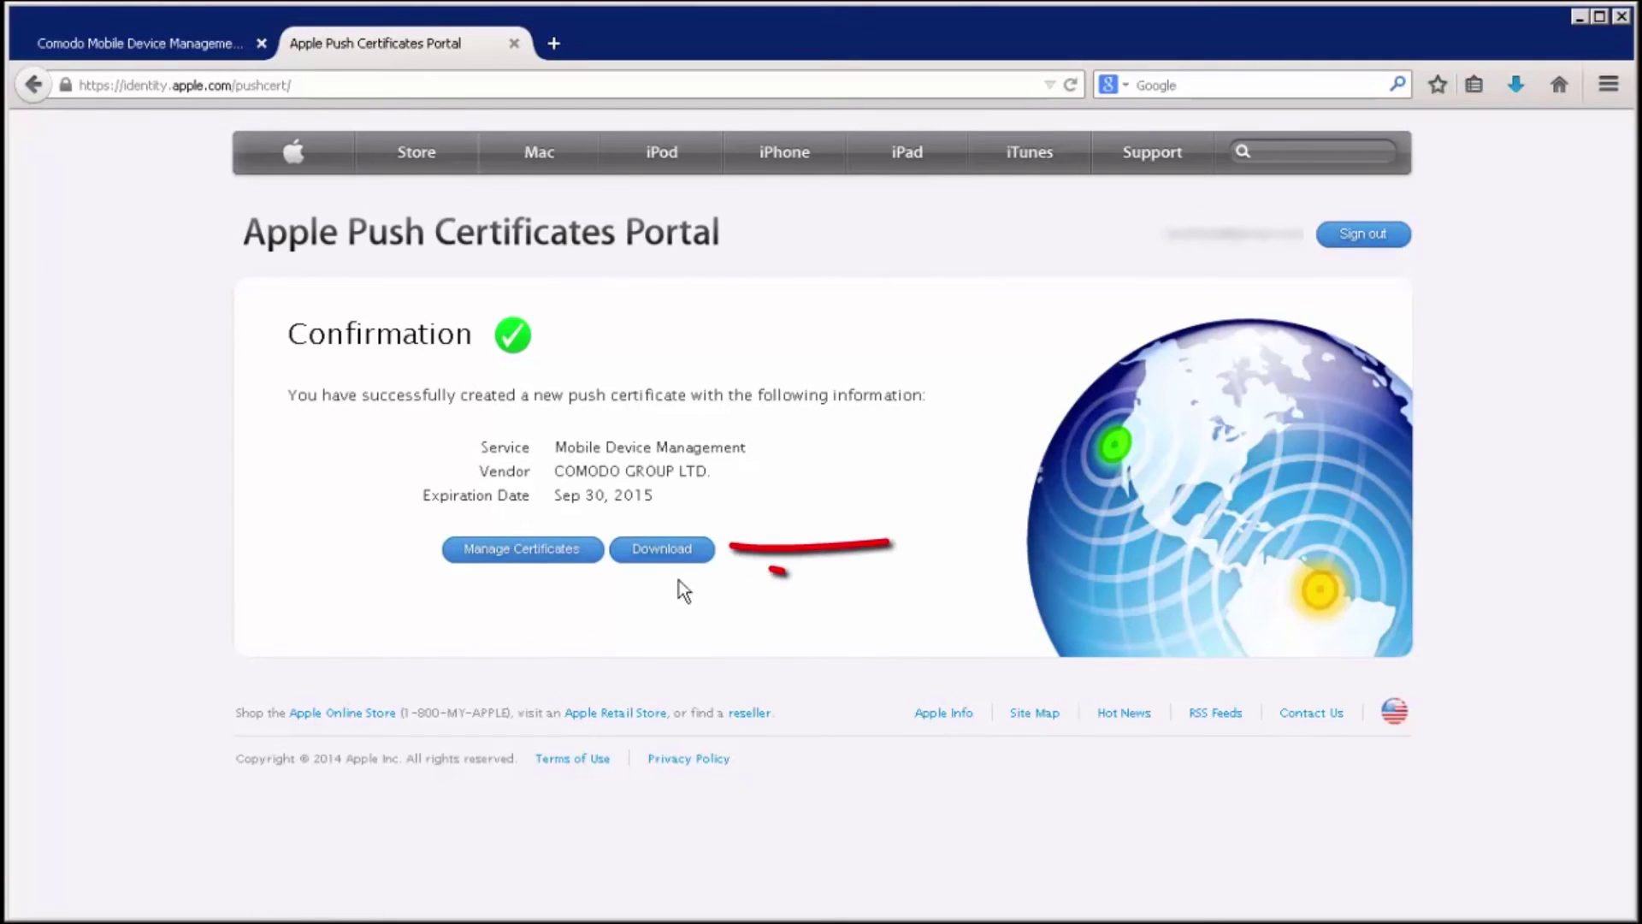
pyautogui.click(672, 563)
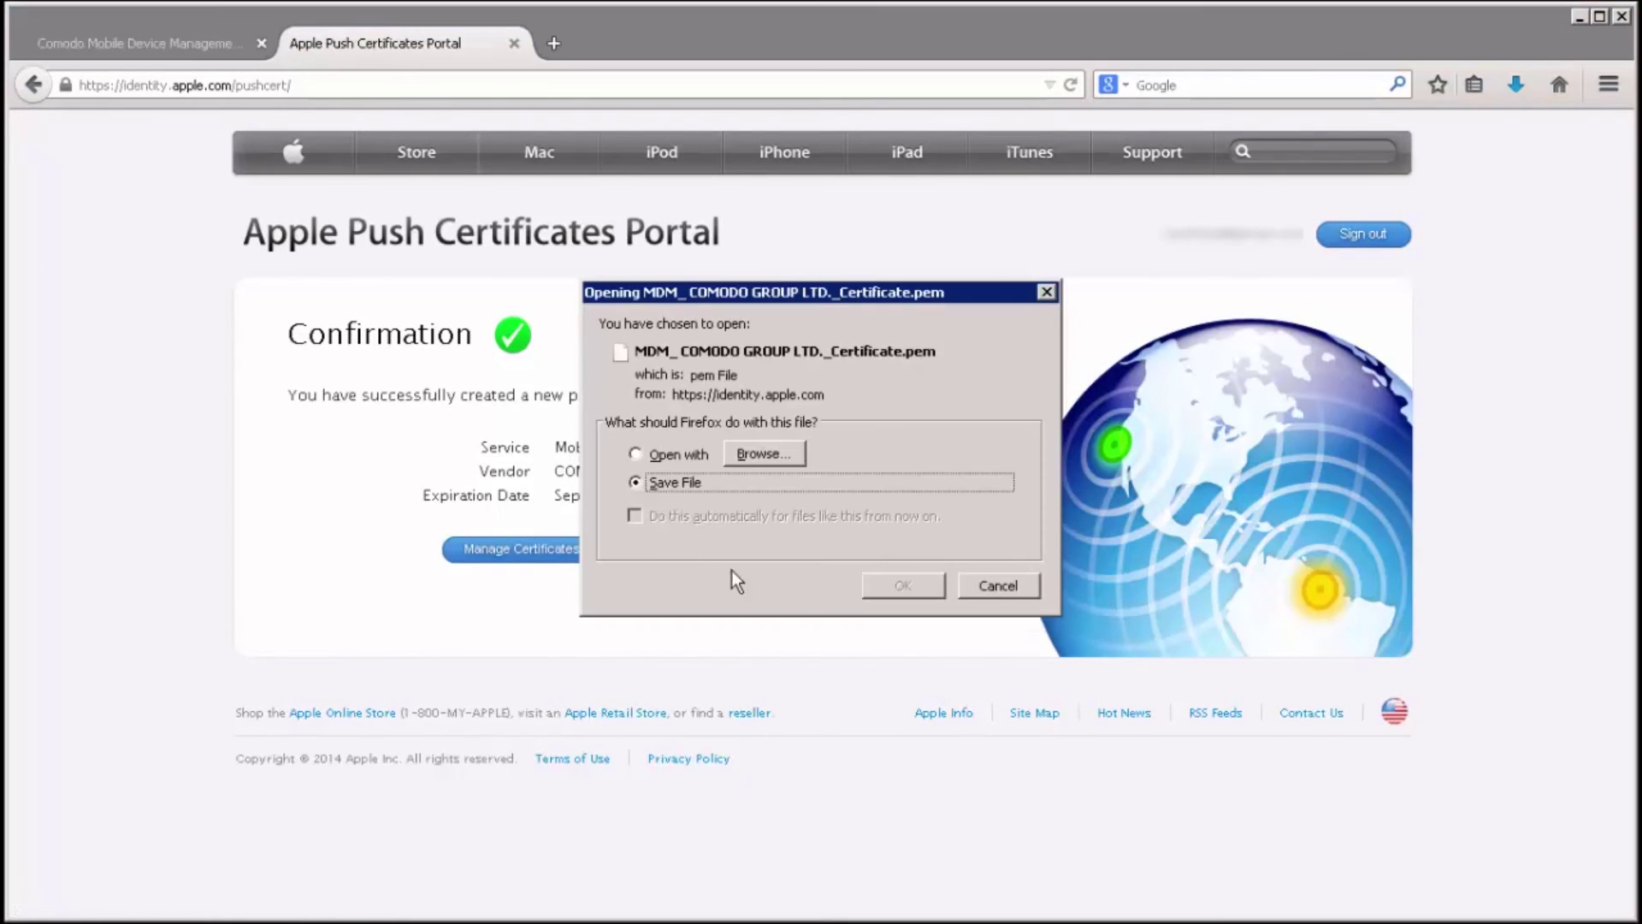
pyautogui.click(894, 590)
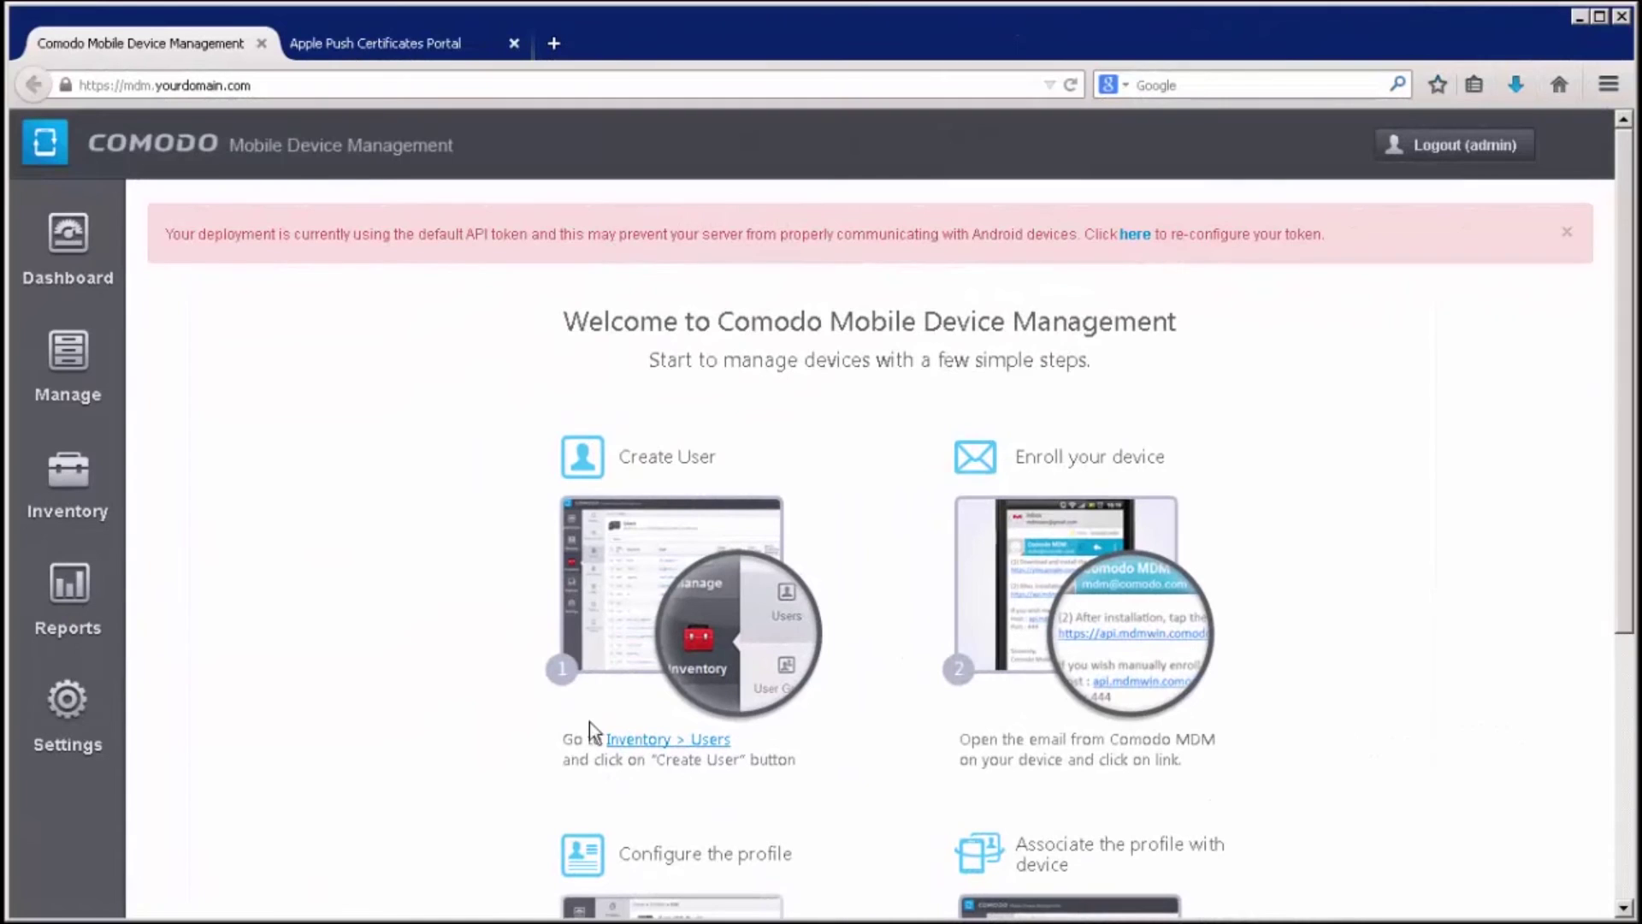
# Renew the APNs certificate, selecting MDM_ COMODO GROUP LTD._Certificate.pem from Downloads
pyautogui.click(68, 701)
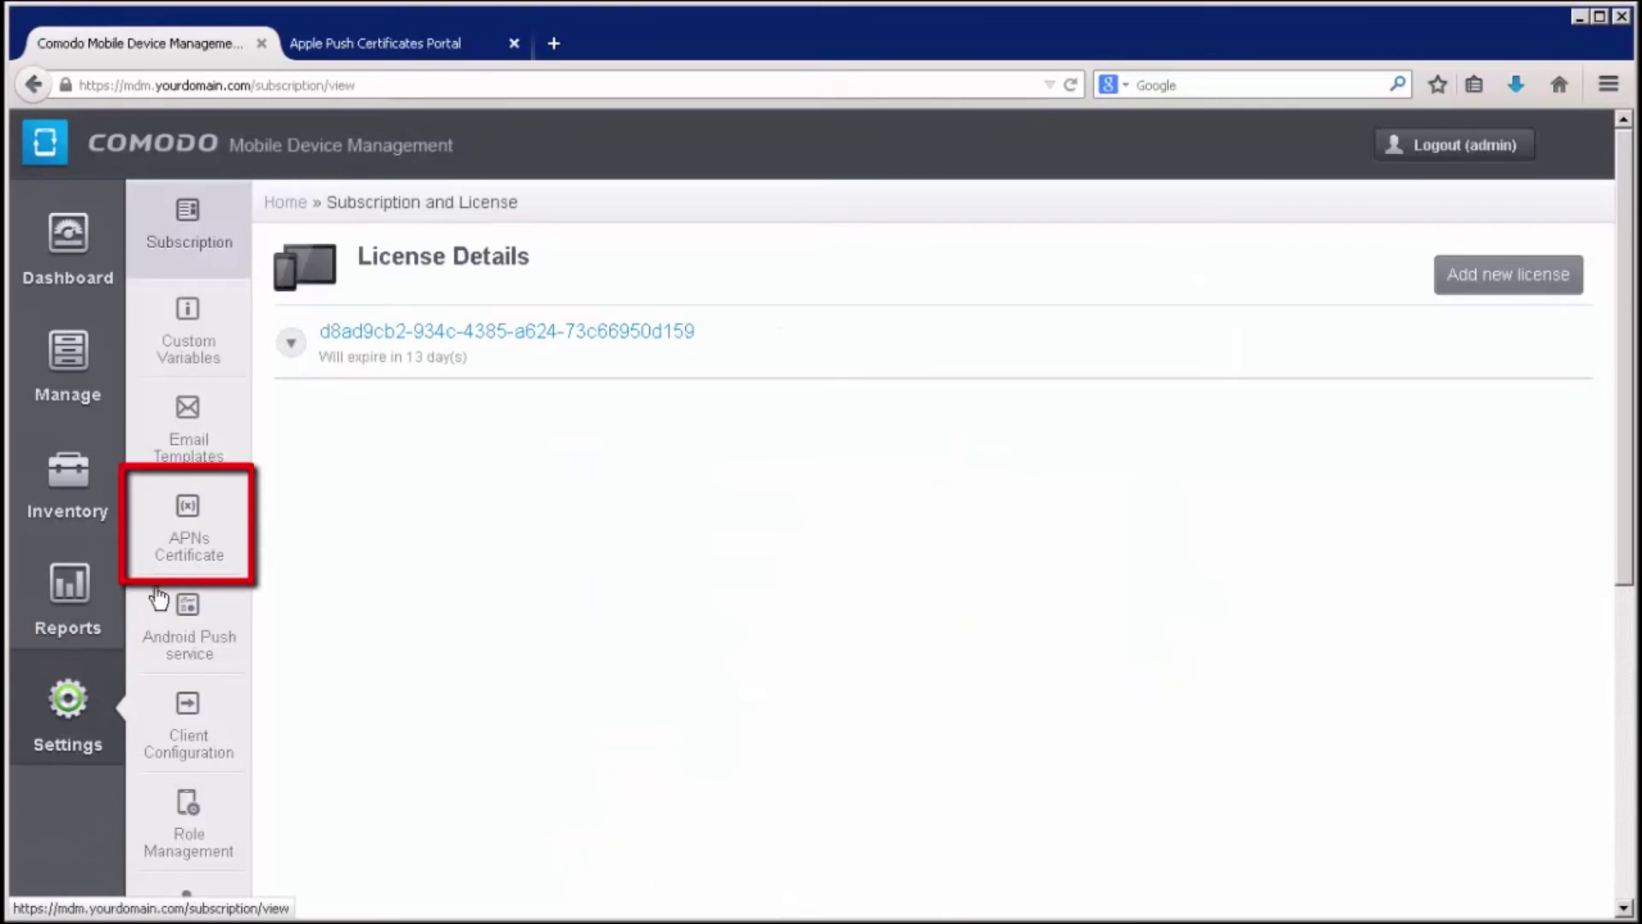
pyautogui.click(190, 537)
pyautogui.click(1487, 373)
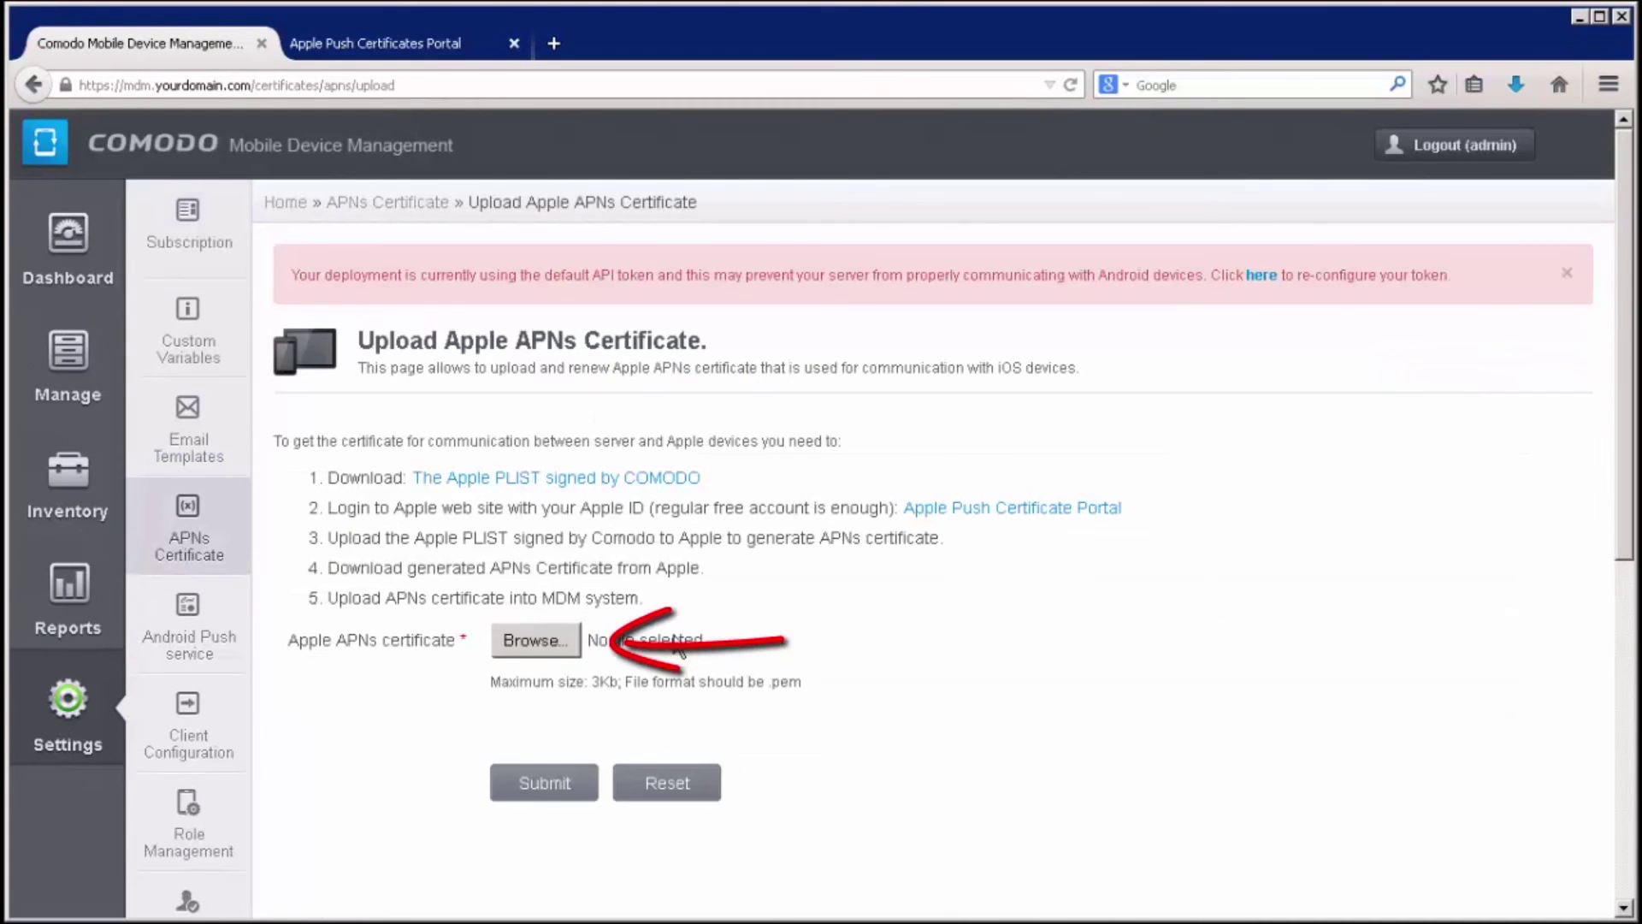
pyautogui.click(534, 640)
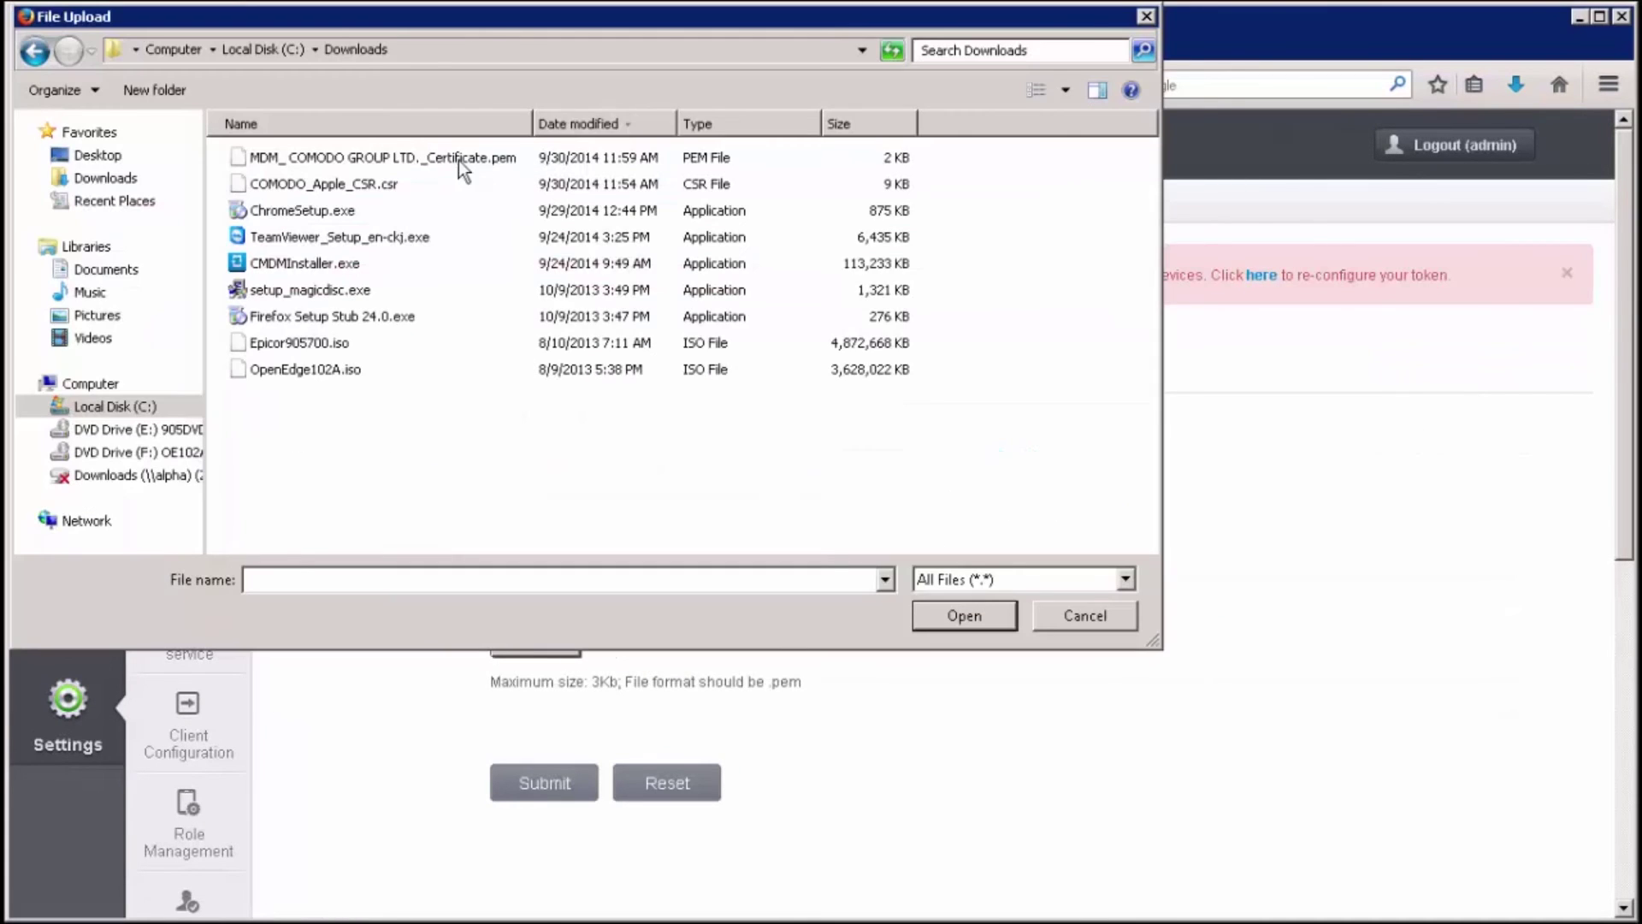
pyautogui.doubleClick(389, 158)
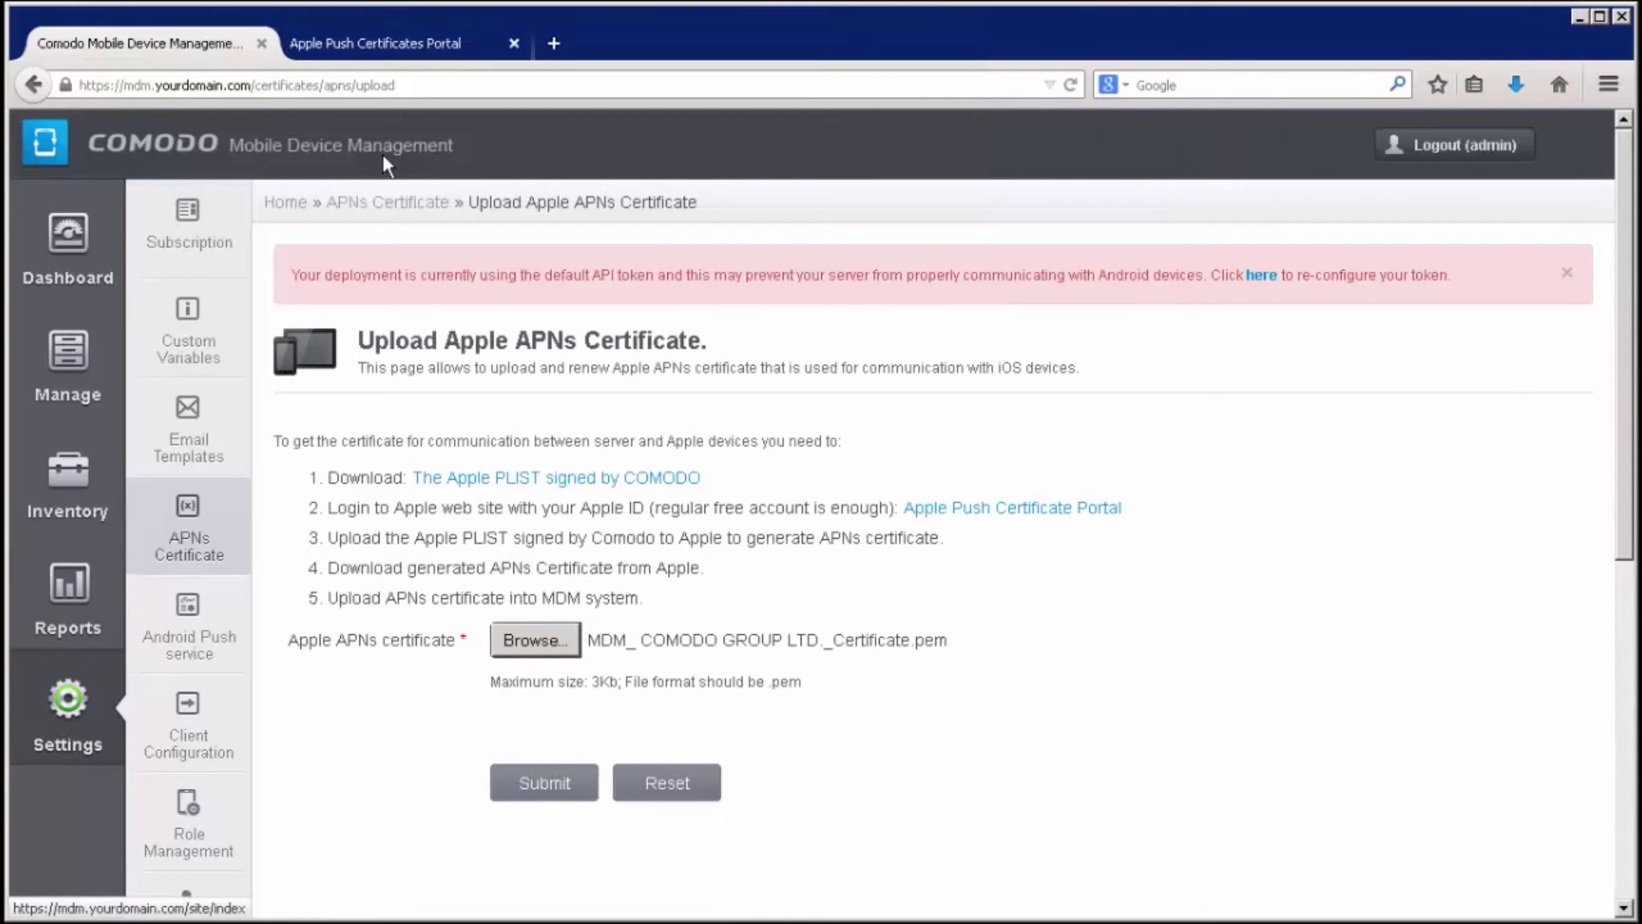
# Submit the APNs certificate upload, now valid to 2015/09/30
pyautogui.click(546, 785)
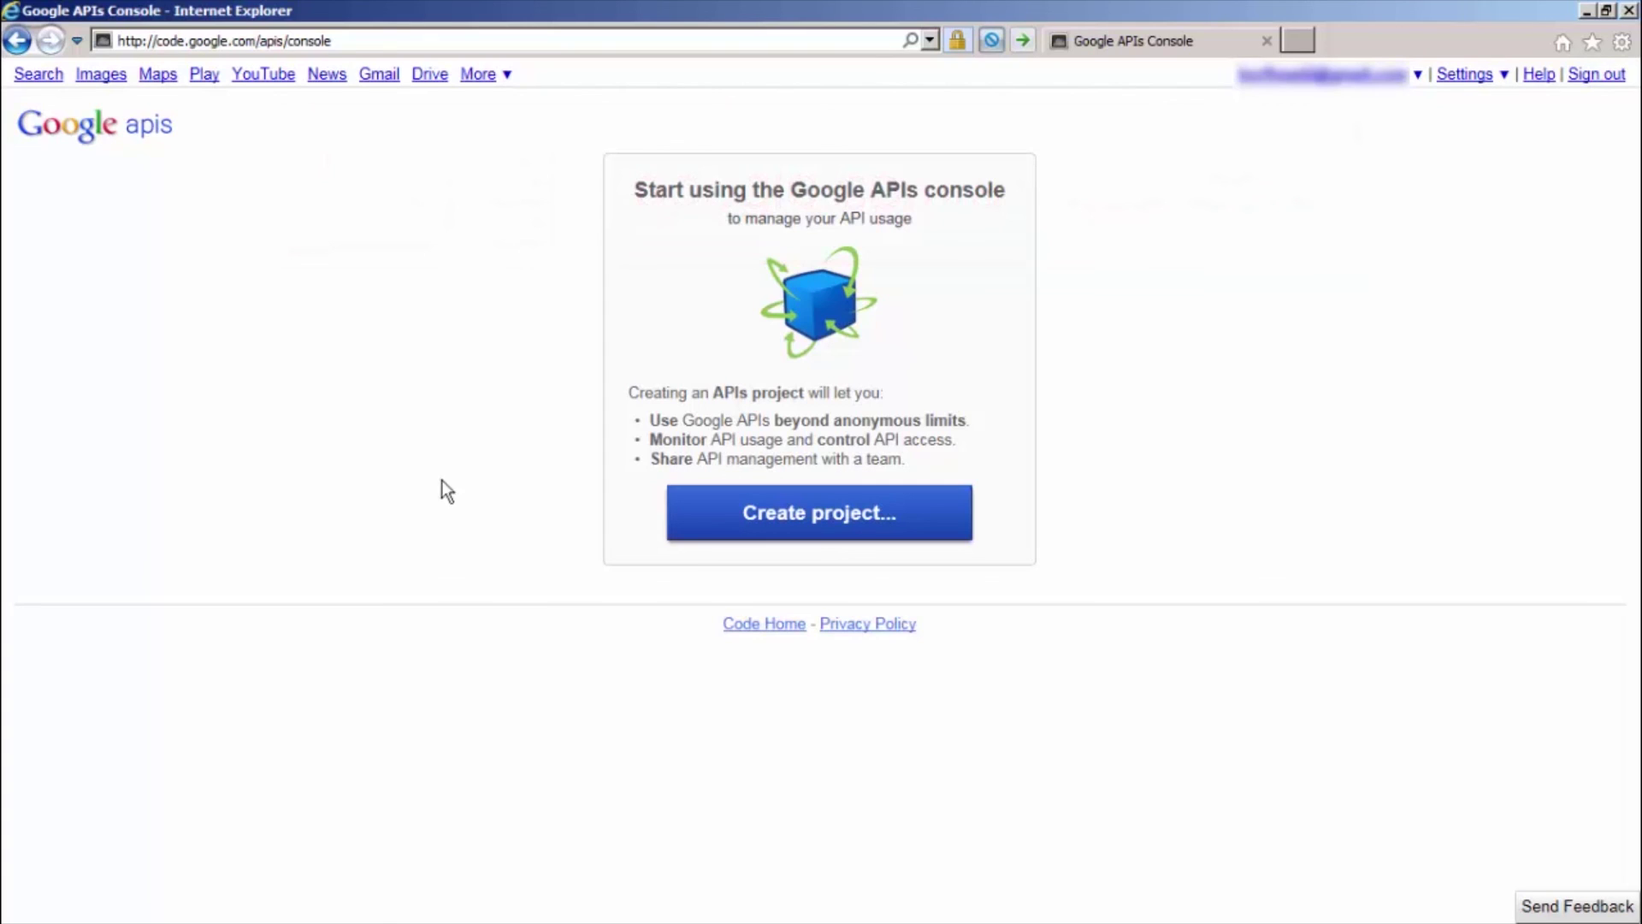
# Create an API project and switch on Google Cloud Messaging for Android, agreeing to its terms
pyautogui.click(706, 530)
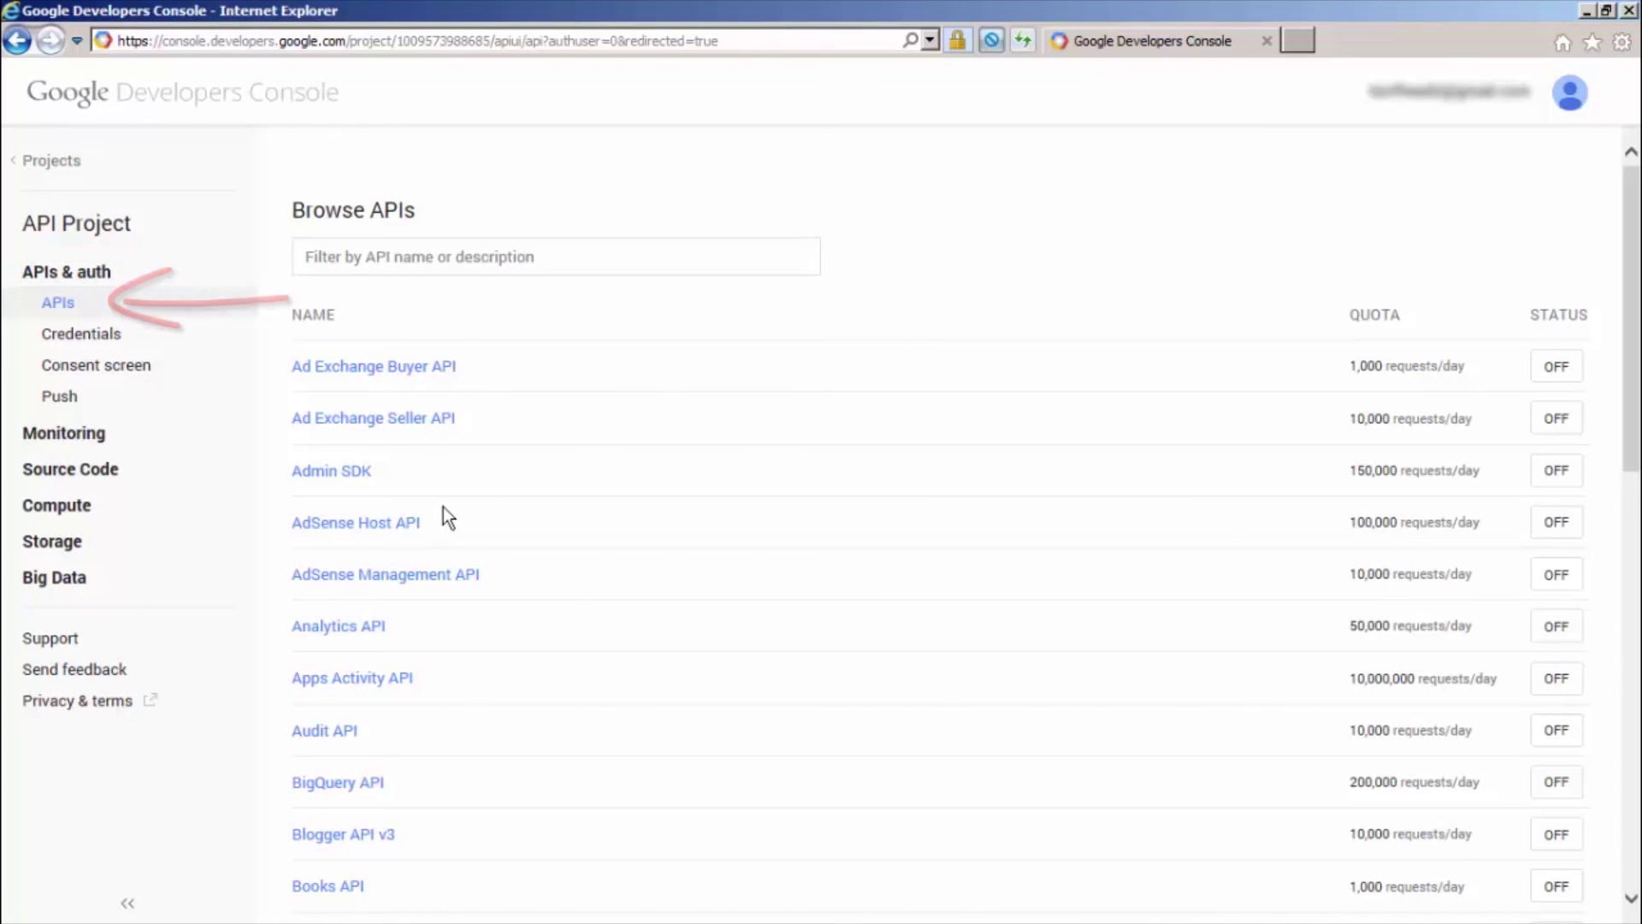
pyautogui.moveTo(1631, 447); pyautogui.dragTo(1624, 700)
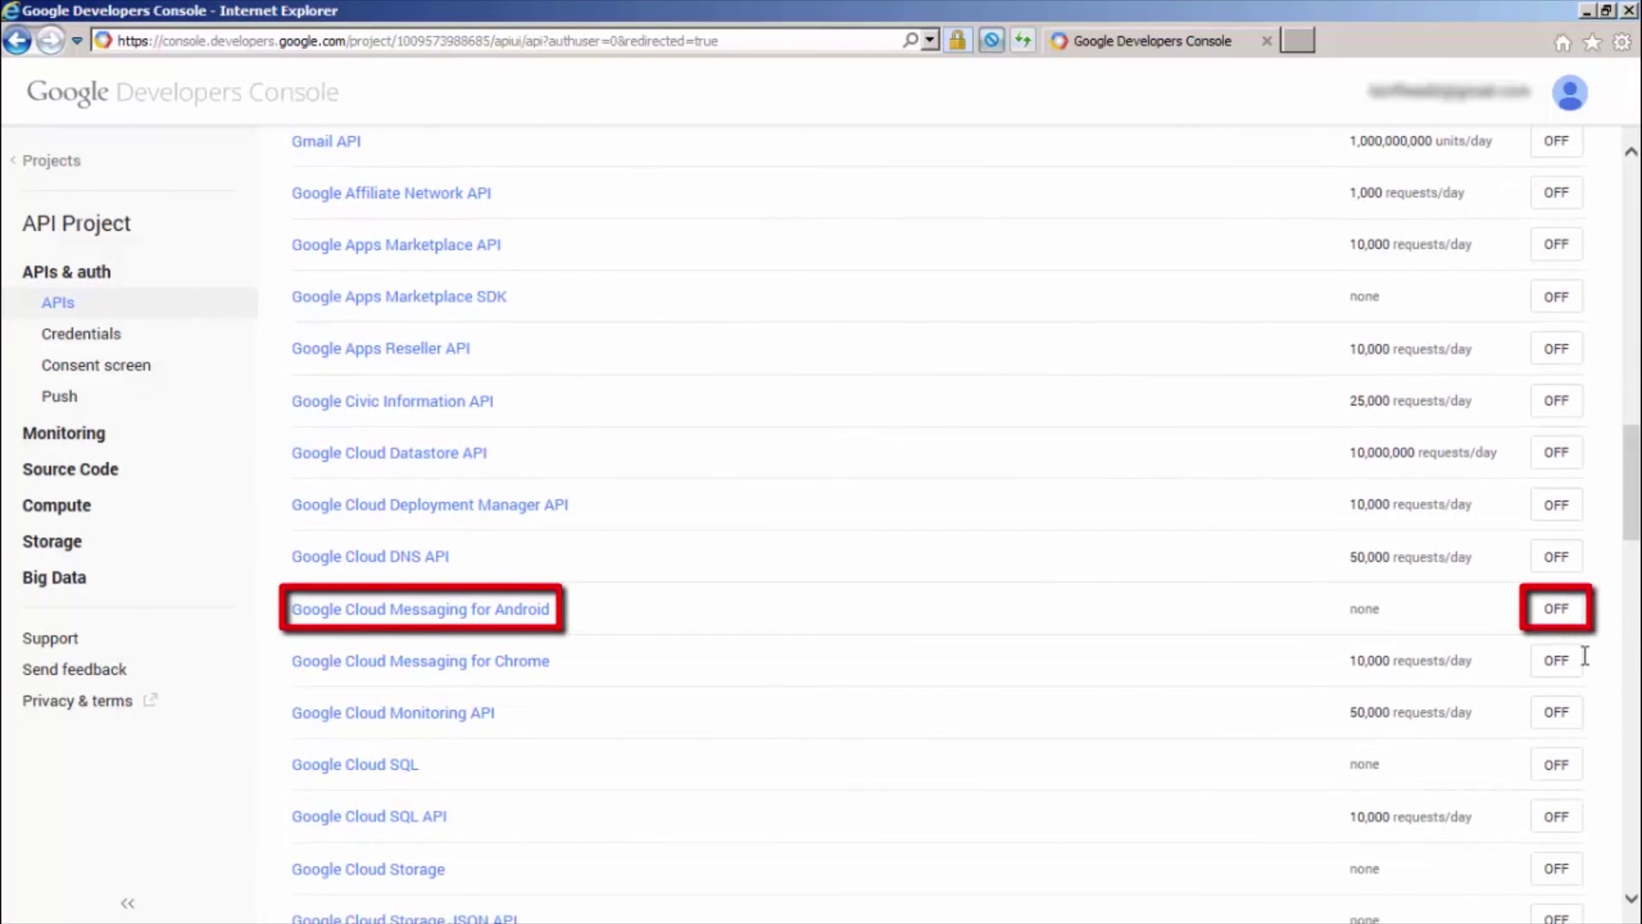
pyautogui.click(1556, 611)
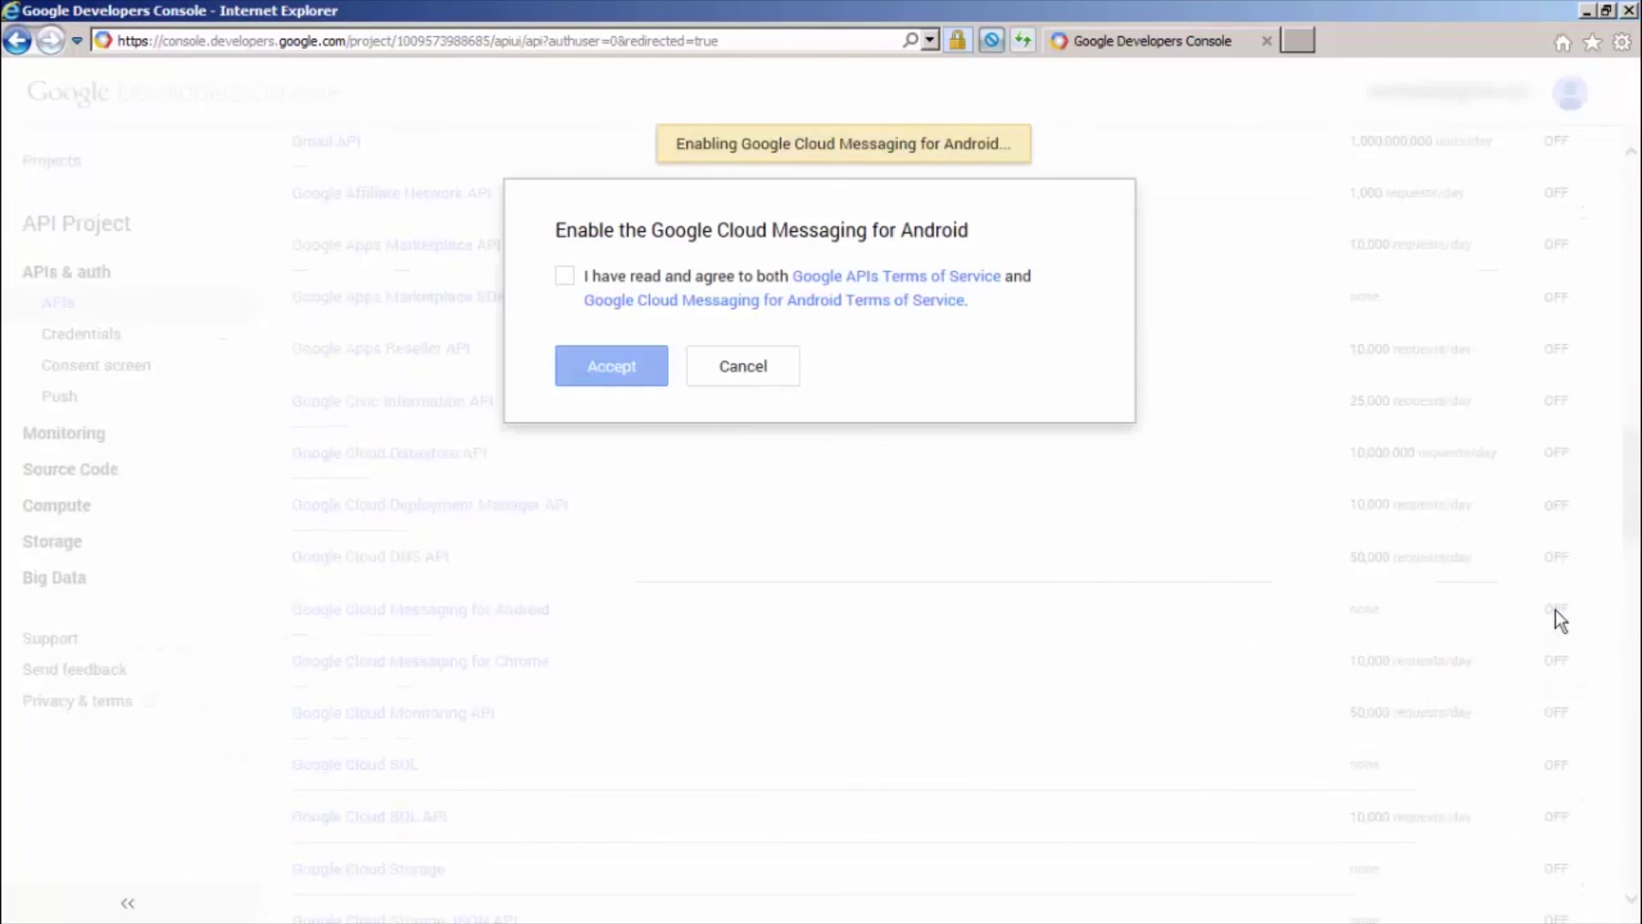
pyautogui.click(564, 276)
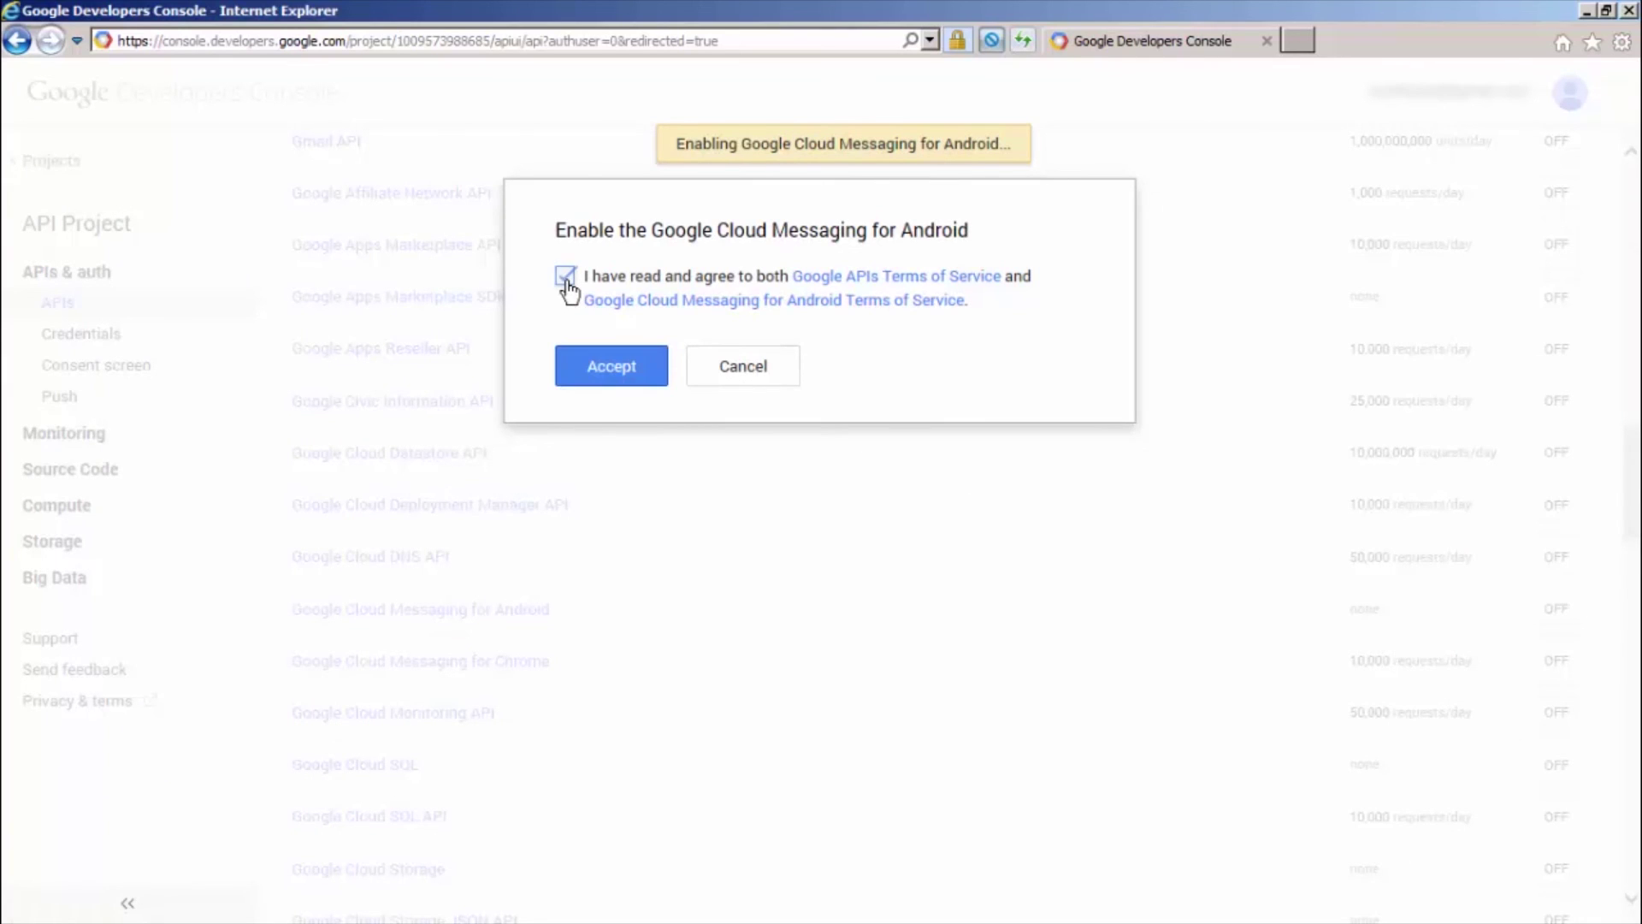
# Confirm enabling Google Cloud Messaging and create a server API key allowing any IP
pyautogui.click(581, 371)
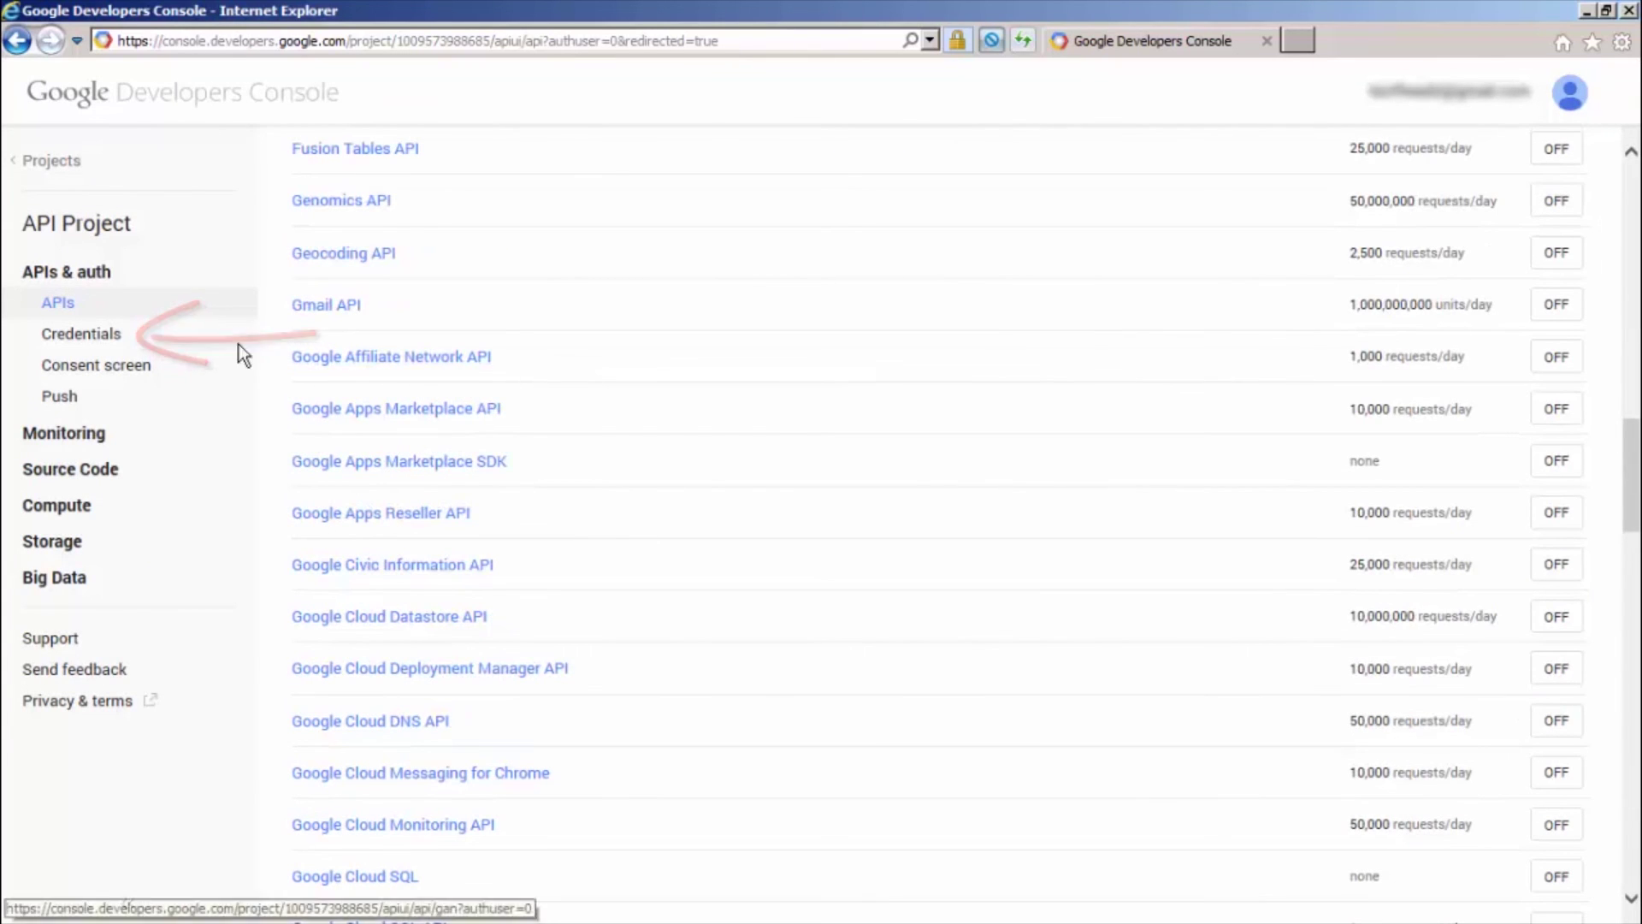
pyautogui.click(98, 338)
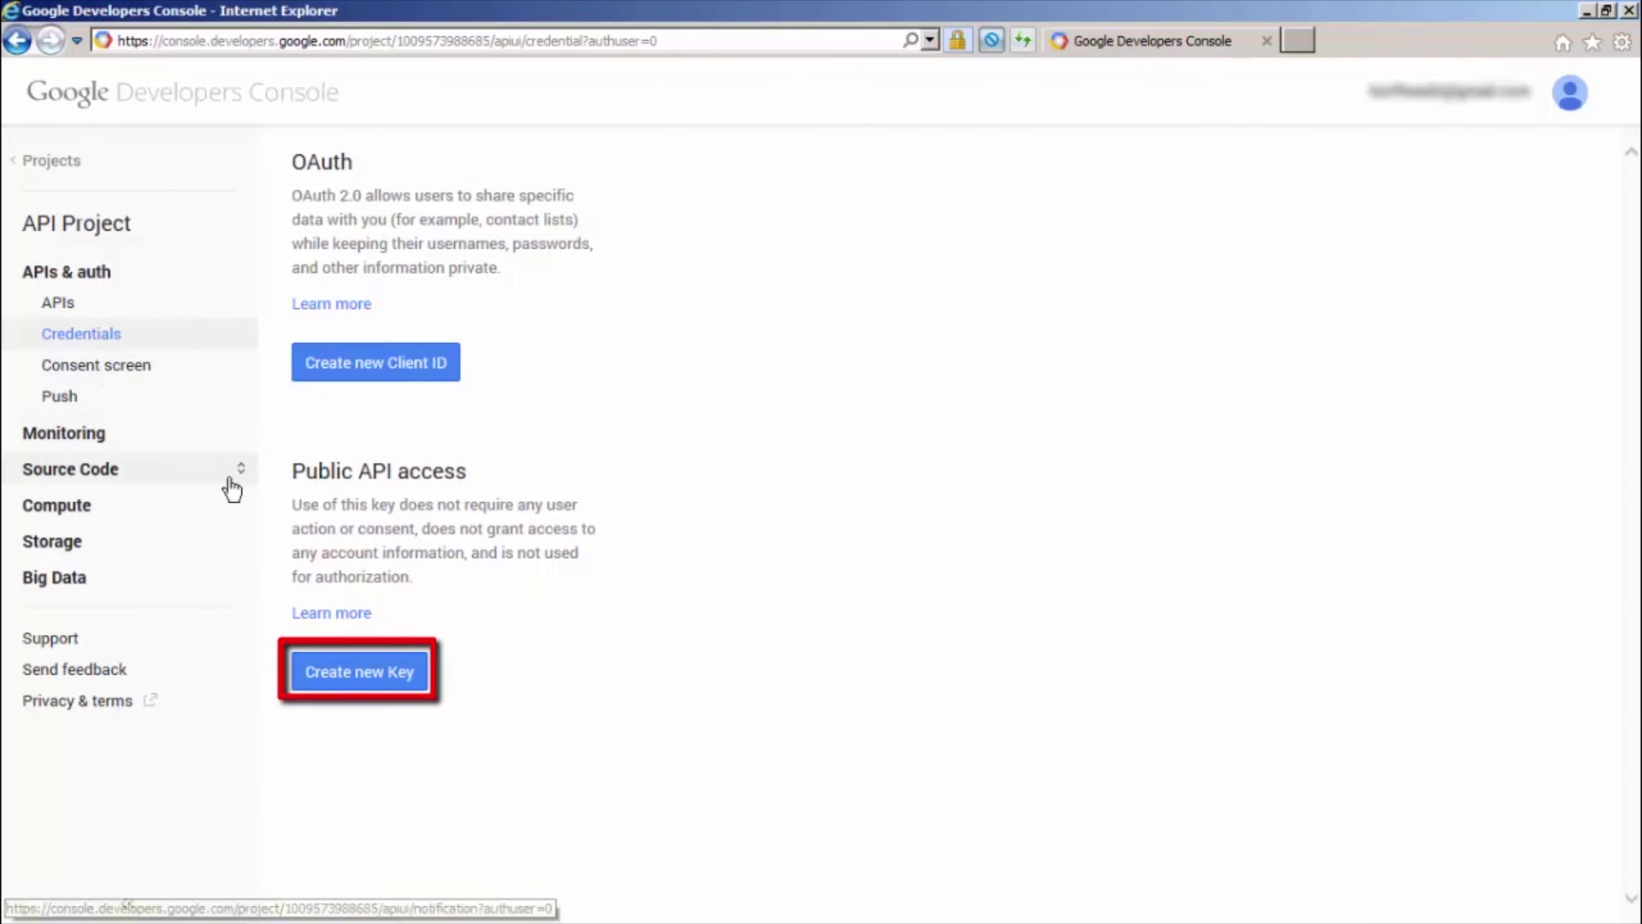
pyautogui.click(356, 685)
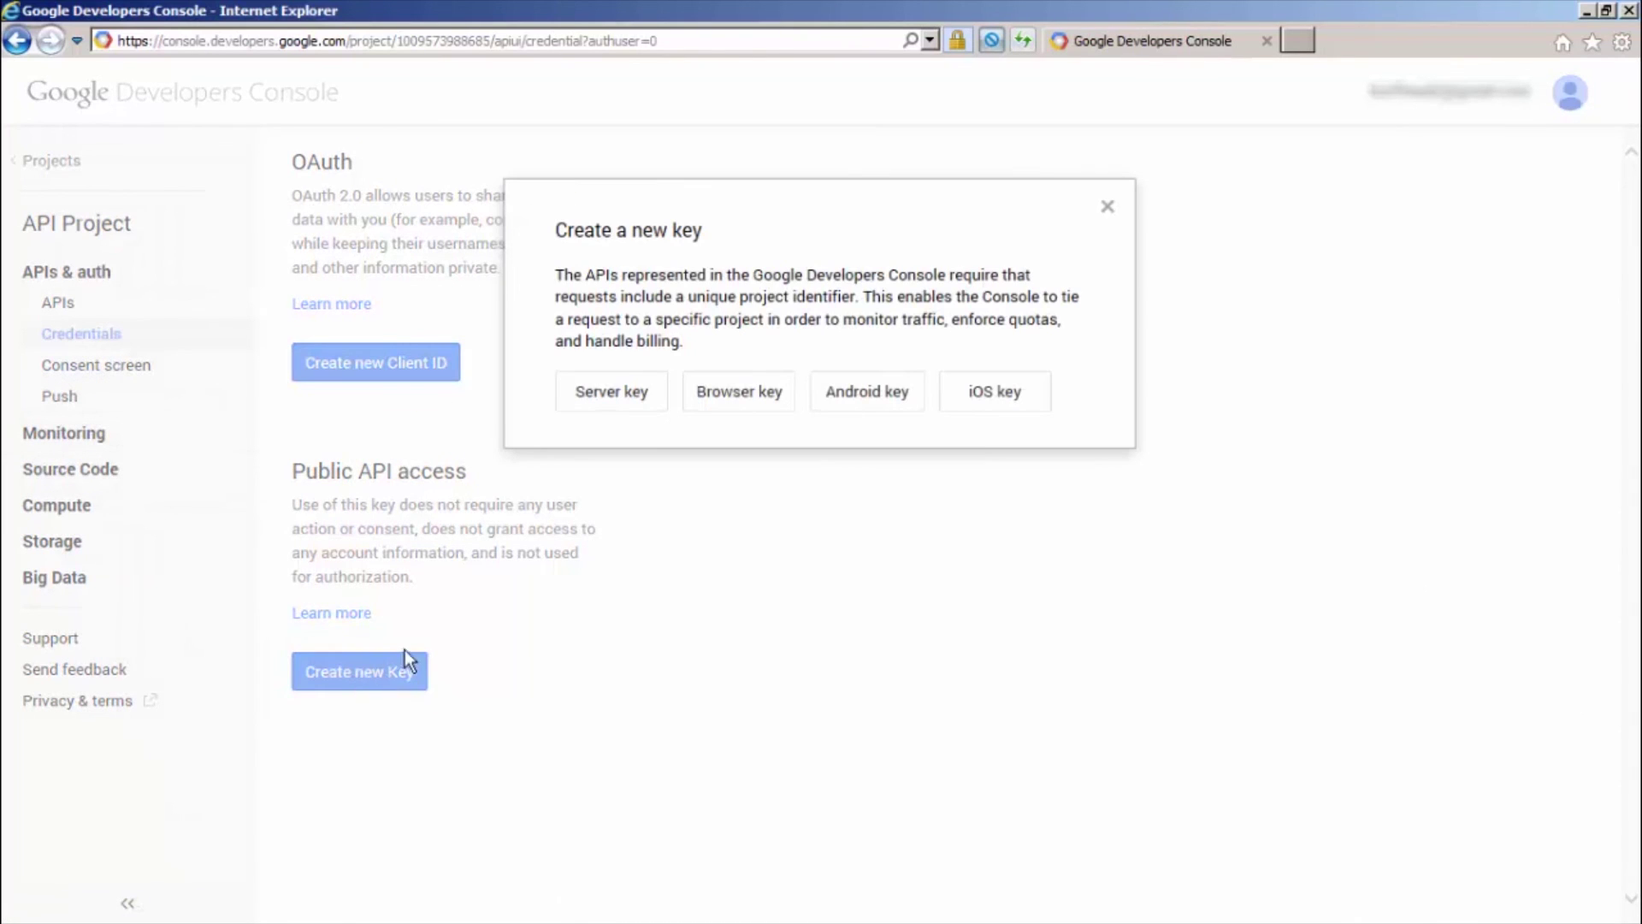
pyautogui.click(612, 403)
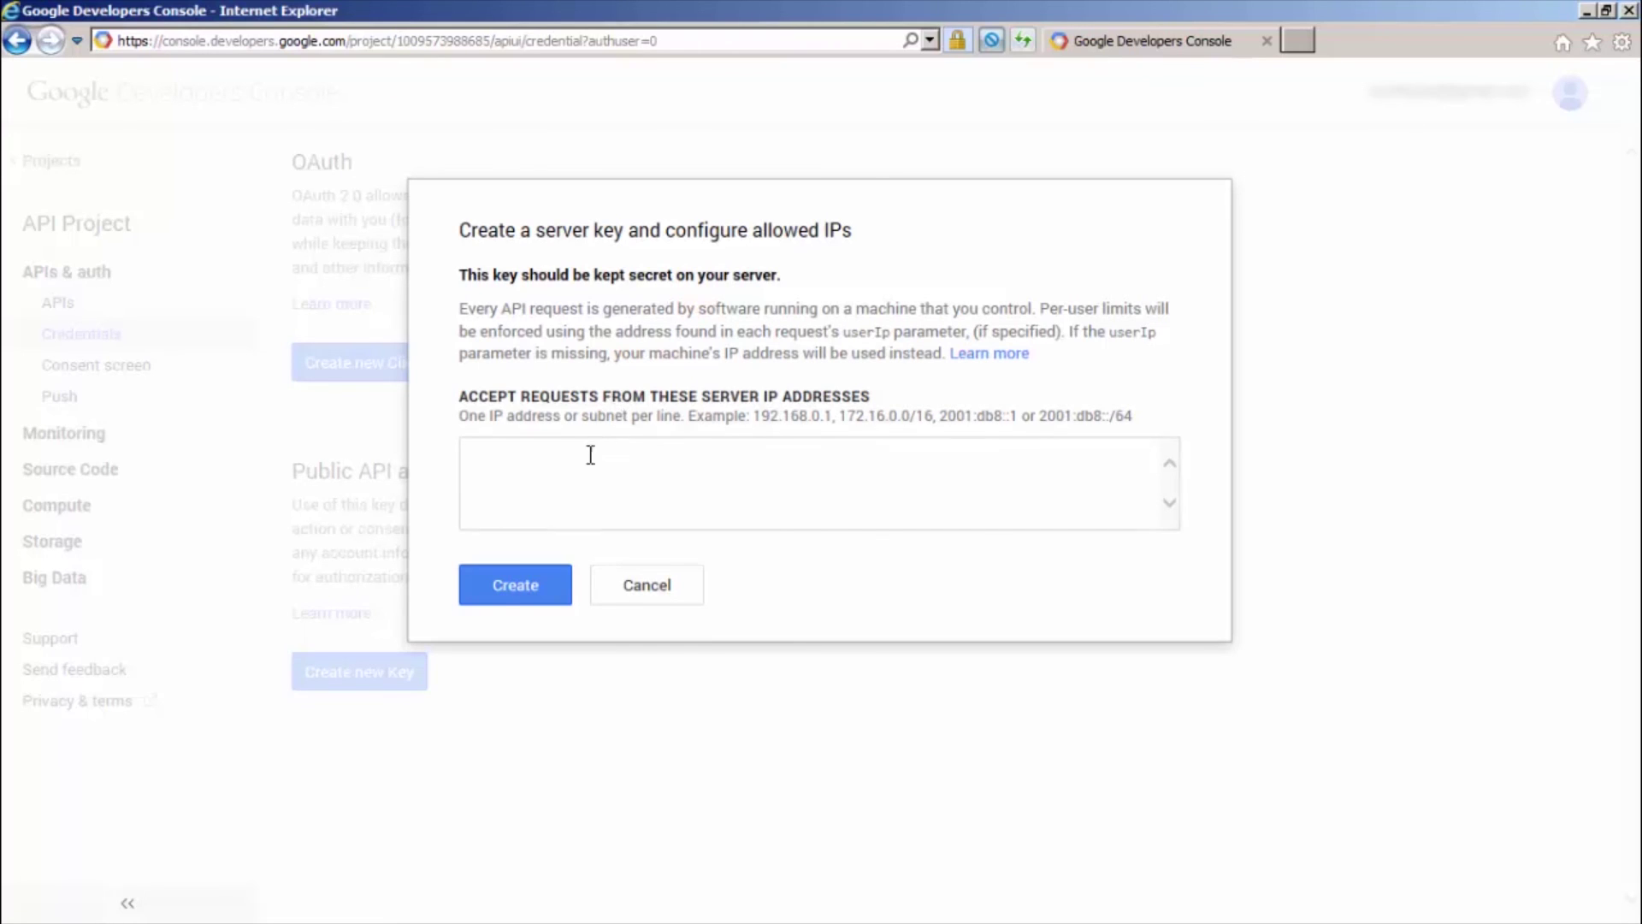
pyautogui.click(556, 596)
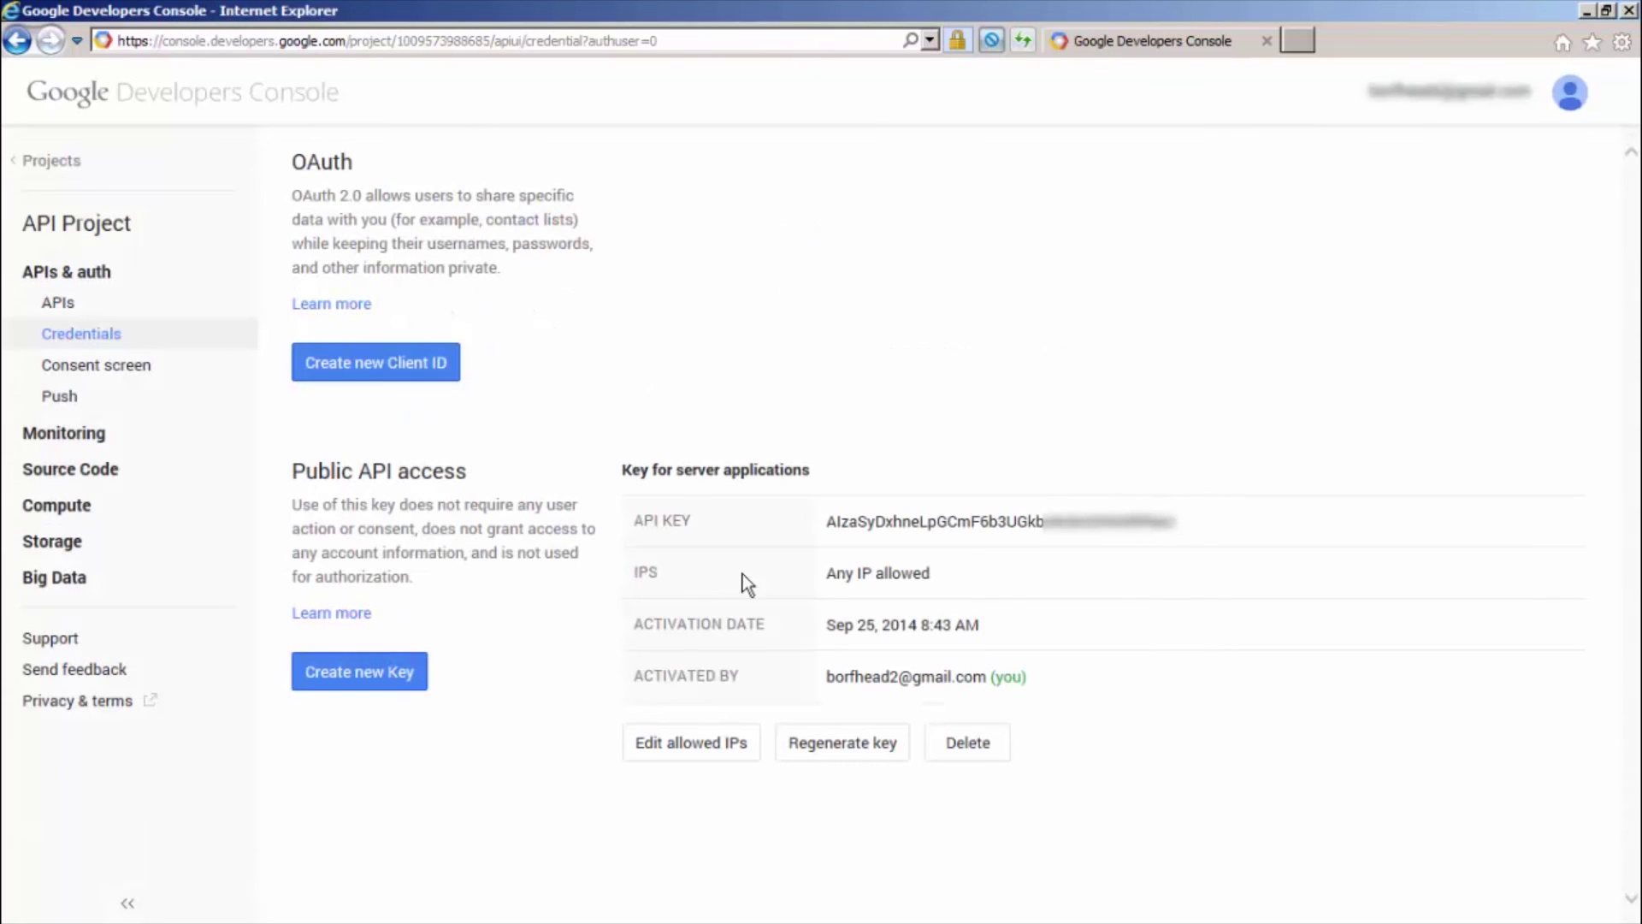
# Copy the new server API key value
pyautogui.doubleClick(903, 524)
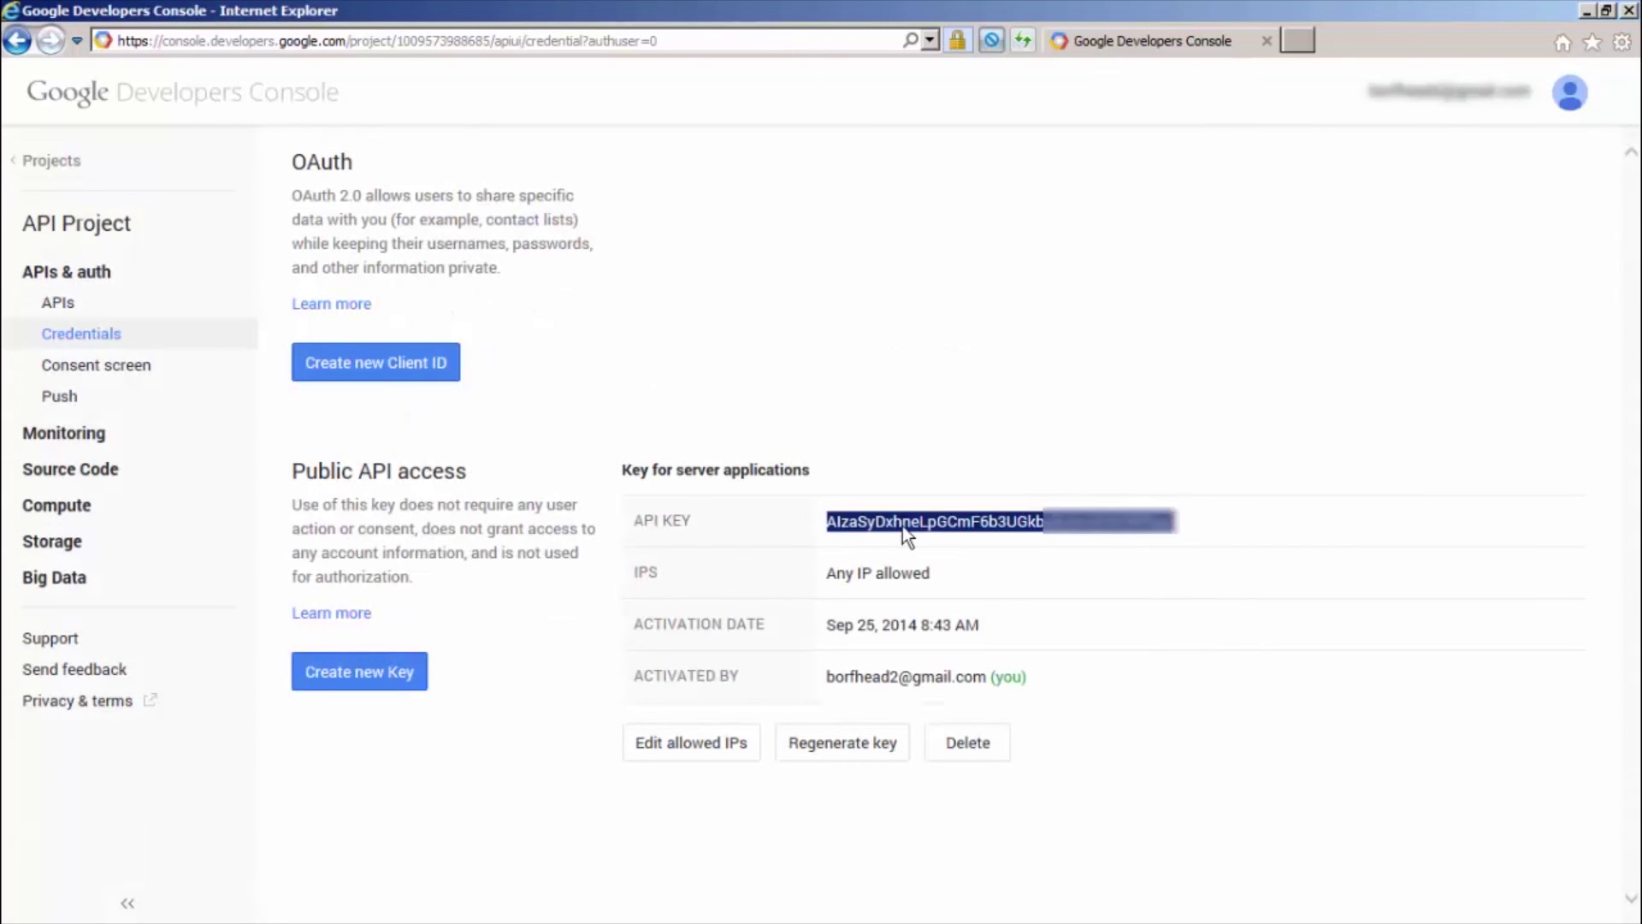
pyautogui.rightClick(903, 525)
pyautogui.click(941, 570)
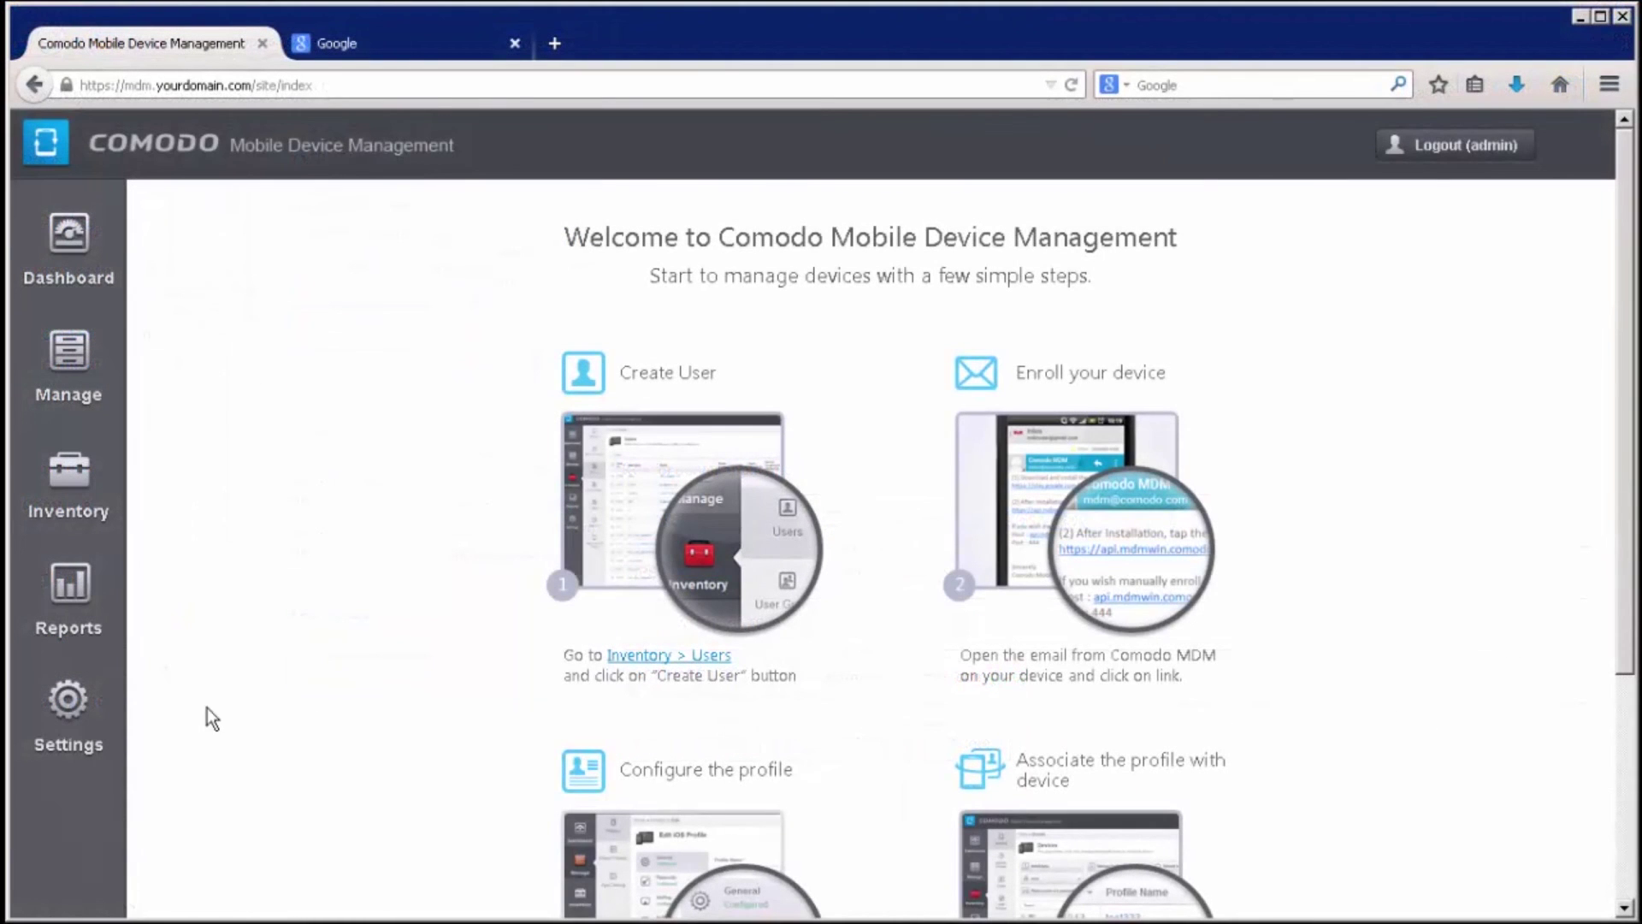
# Paste the API key into the GCM token field of Android push service settings
pyautogui.click(66, 706)
pyautogui.click(175, 635)
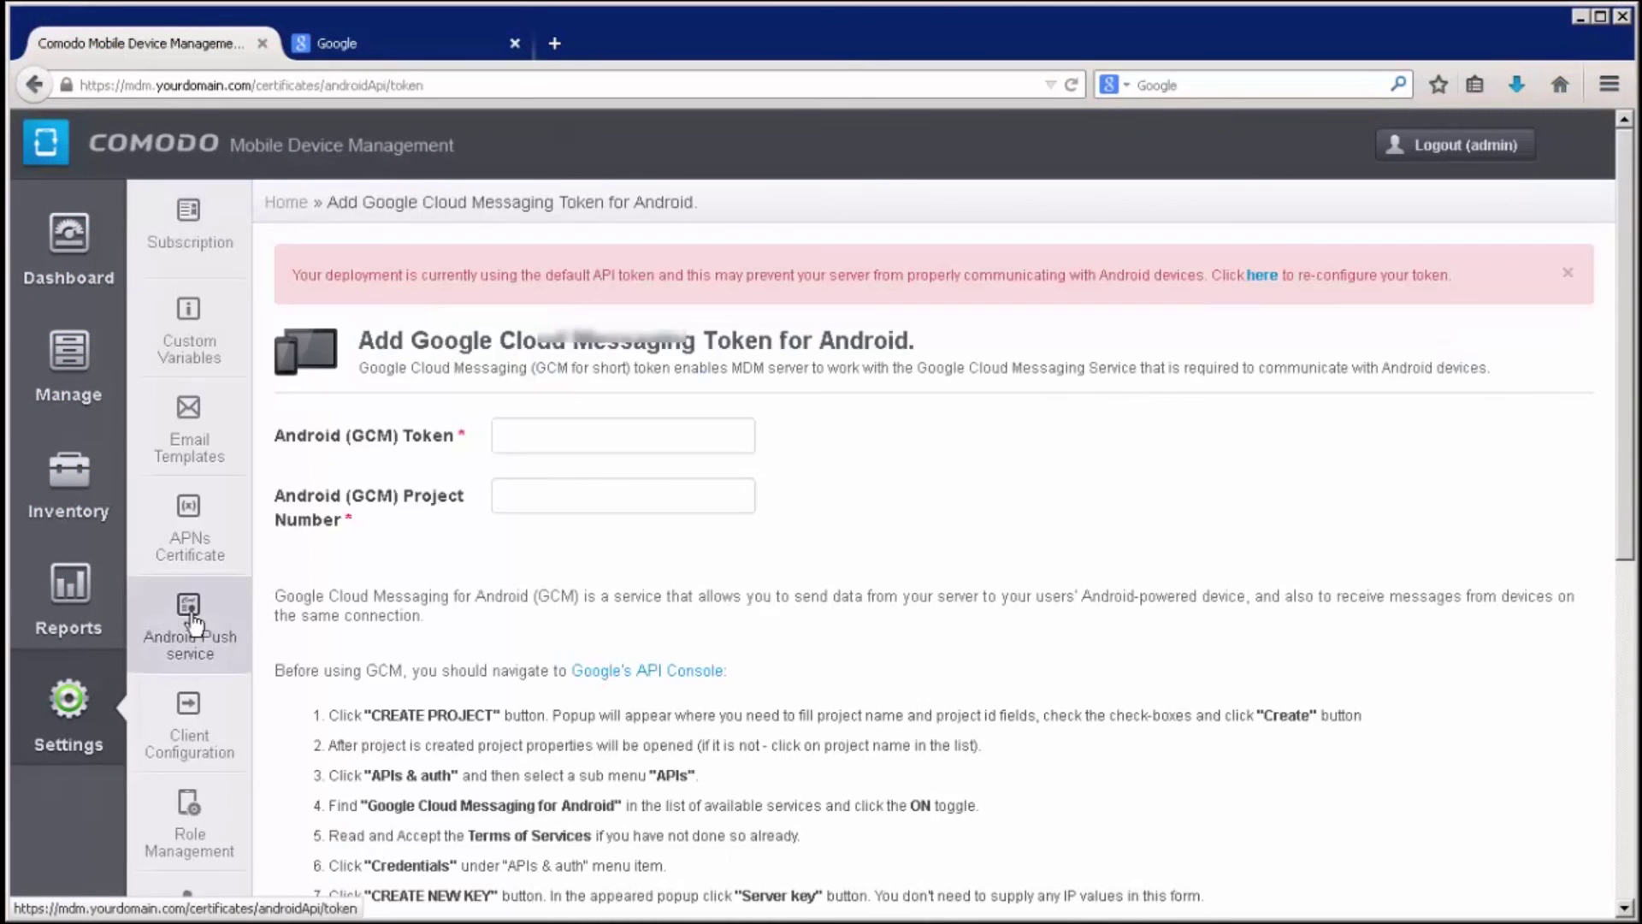
pyautogui.rightClick(516, 436)
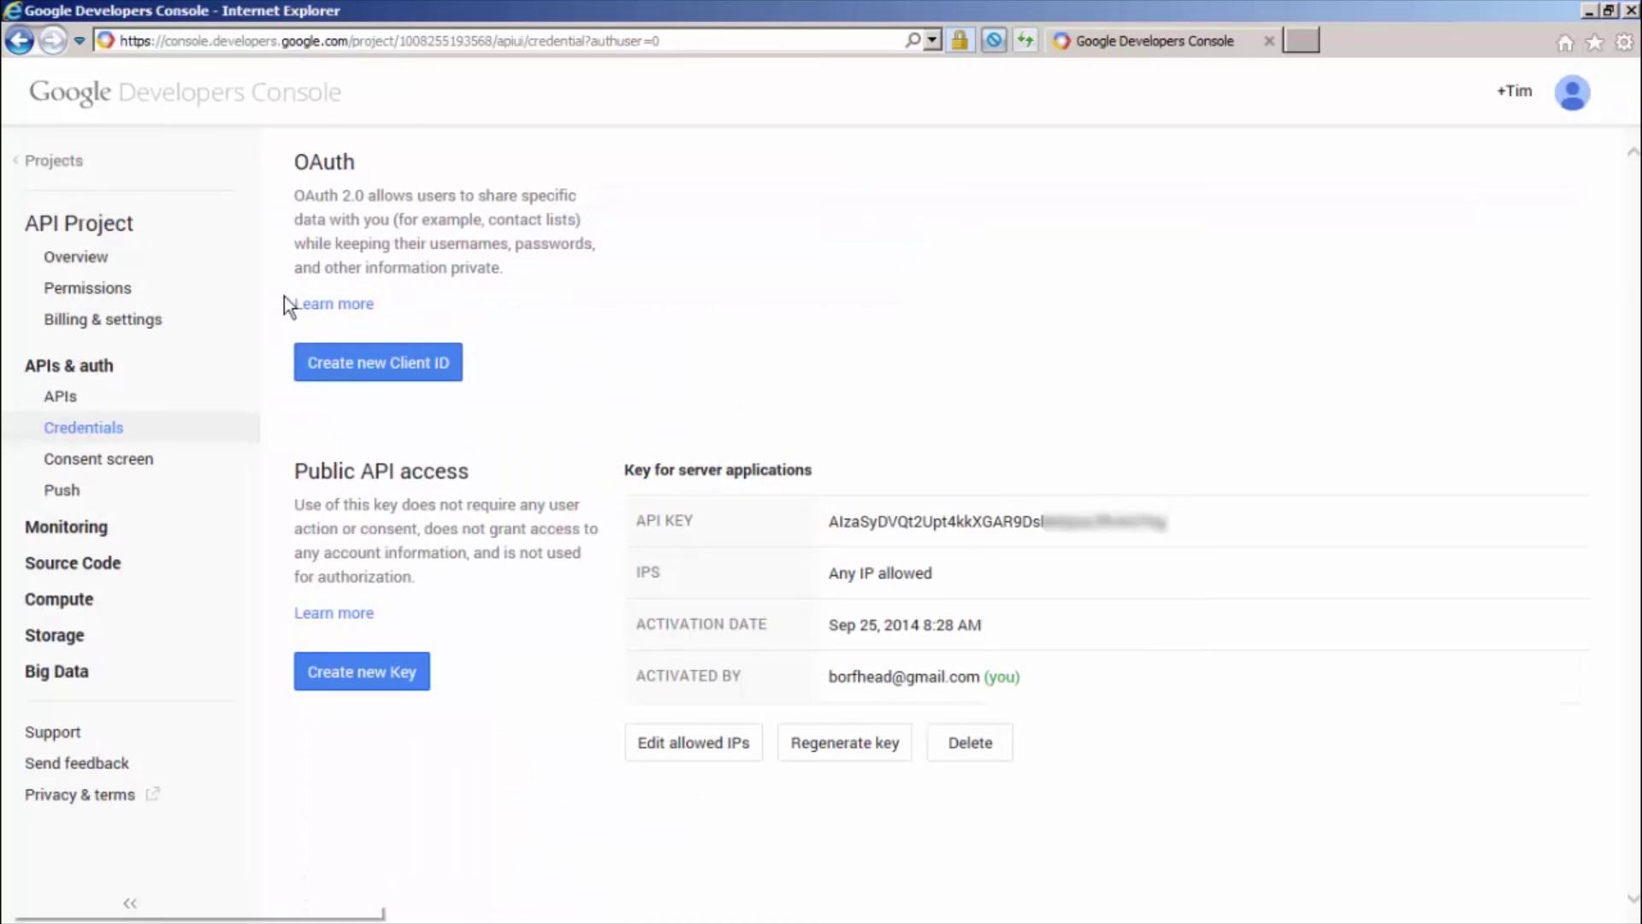
# Copy the project number from the Google project Overview page
pyautogui.click(108, 263)
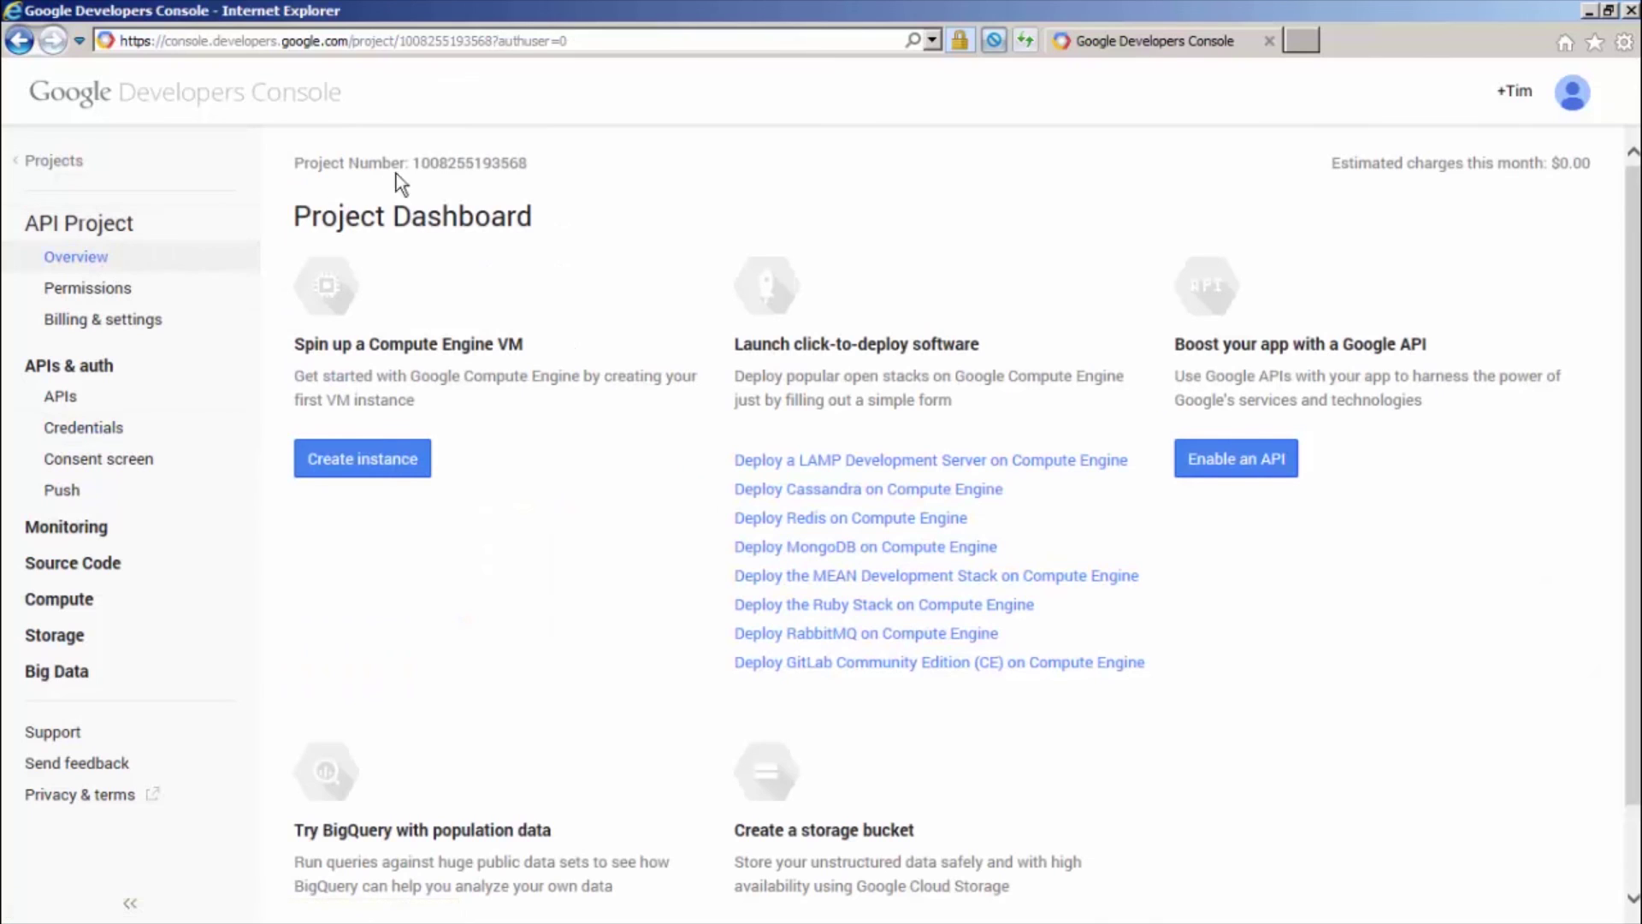
pyautogui.moveTo(412, 163); pyautogui.dragTo(518, 162)
pyautogui.rightClick(513, 165)
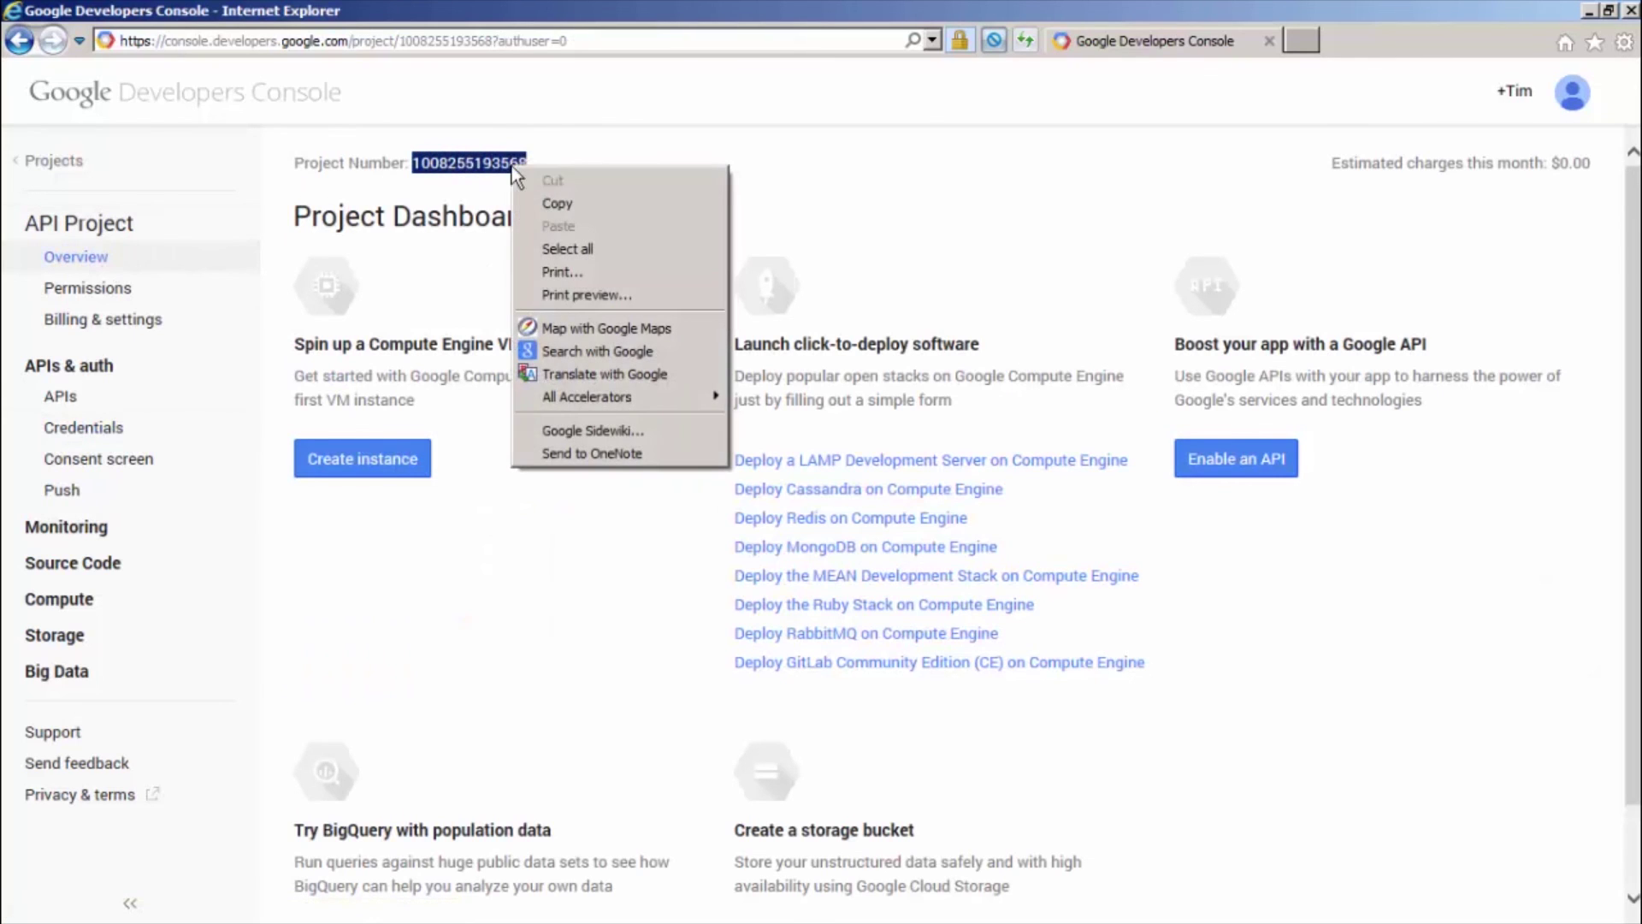
pyautogui.click(557, 204)
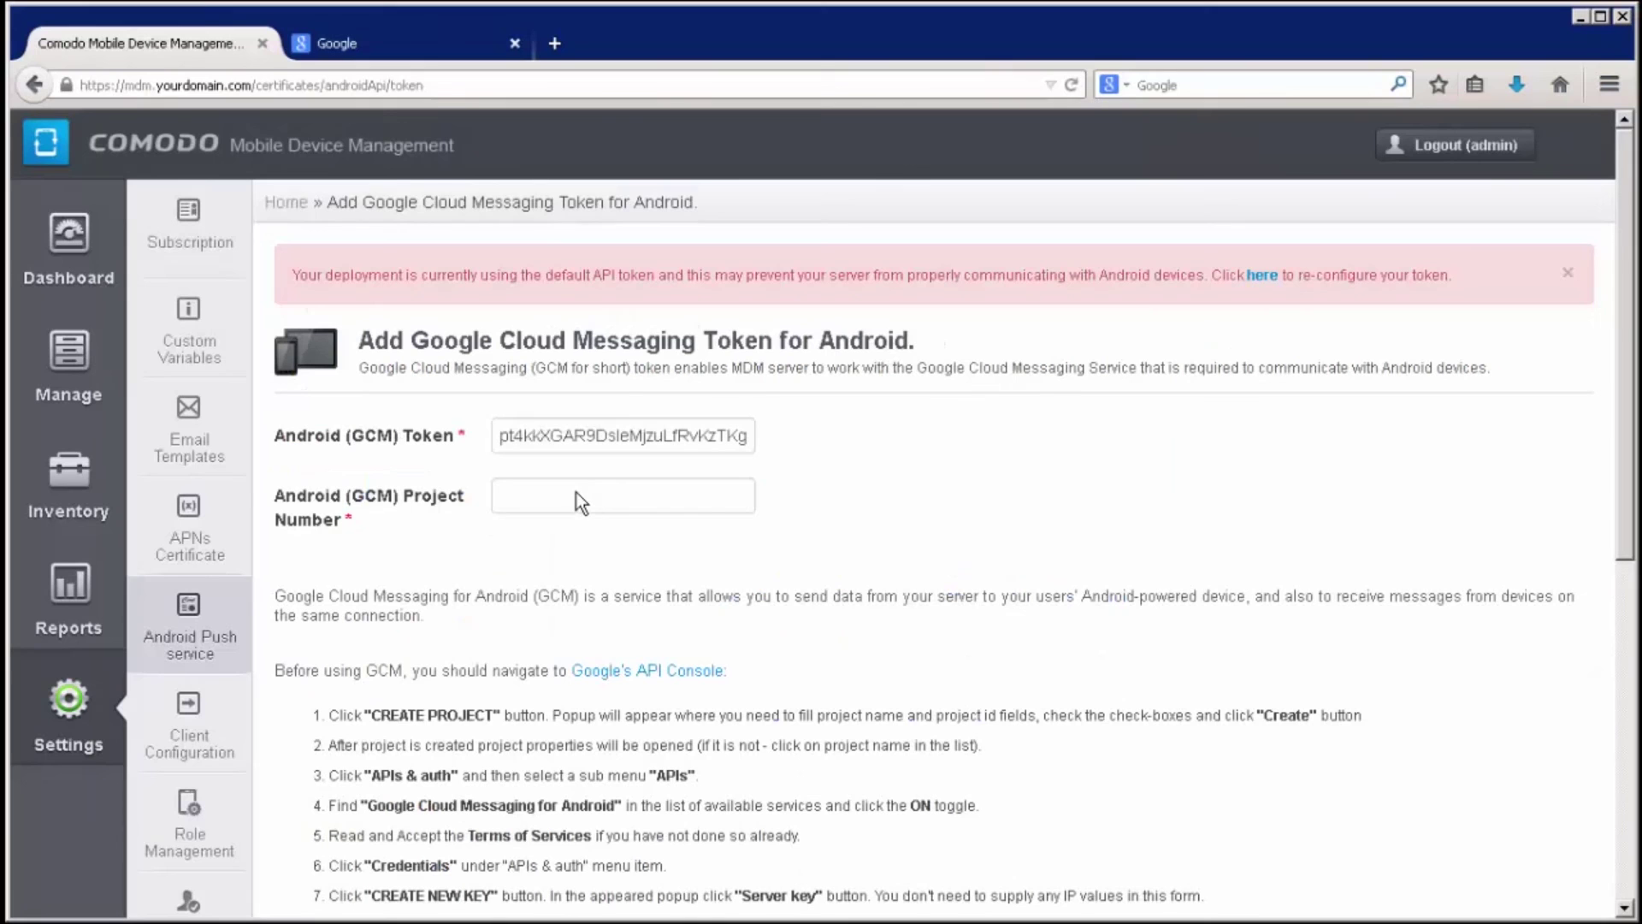
# Paste the project number into the GCM project number field and submit the settings
pyautogui.click(580, 494)
pyautogui.rightClick(582, 495)
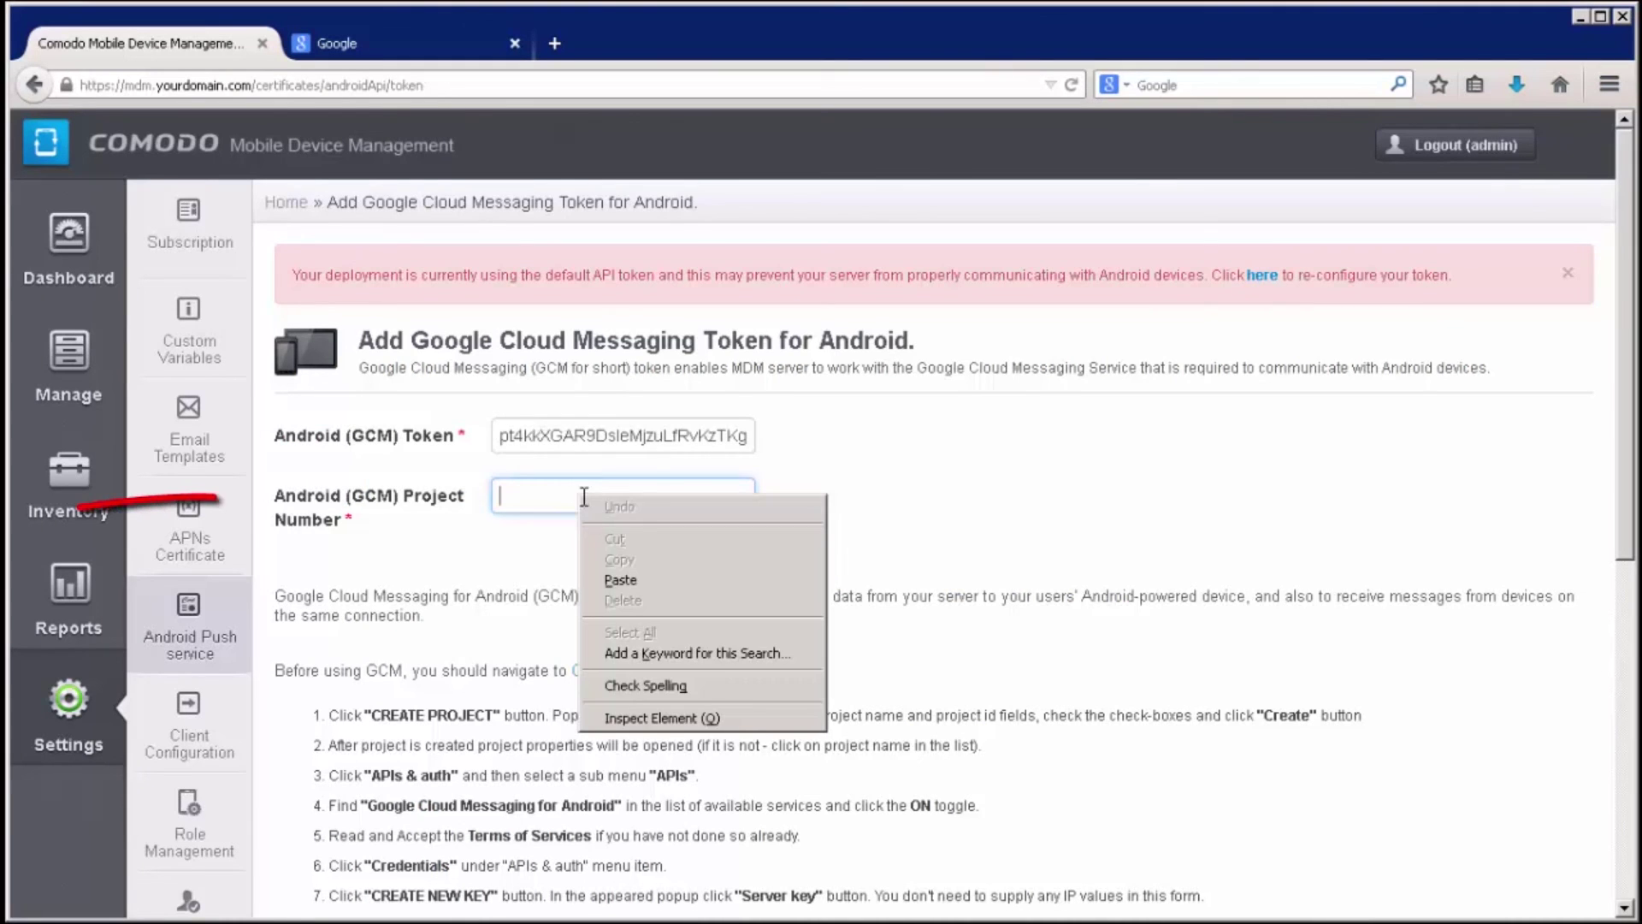
pyautogui.click(620, 580)
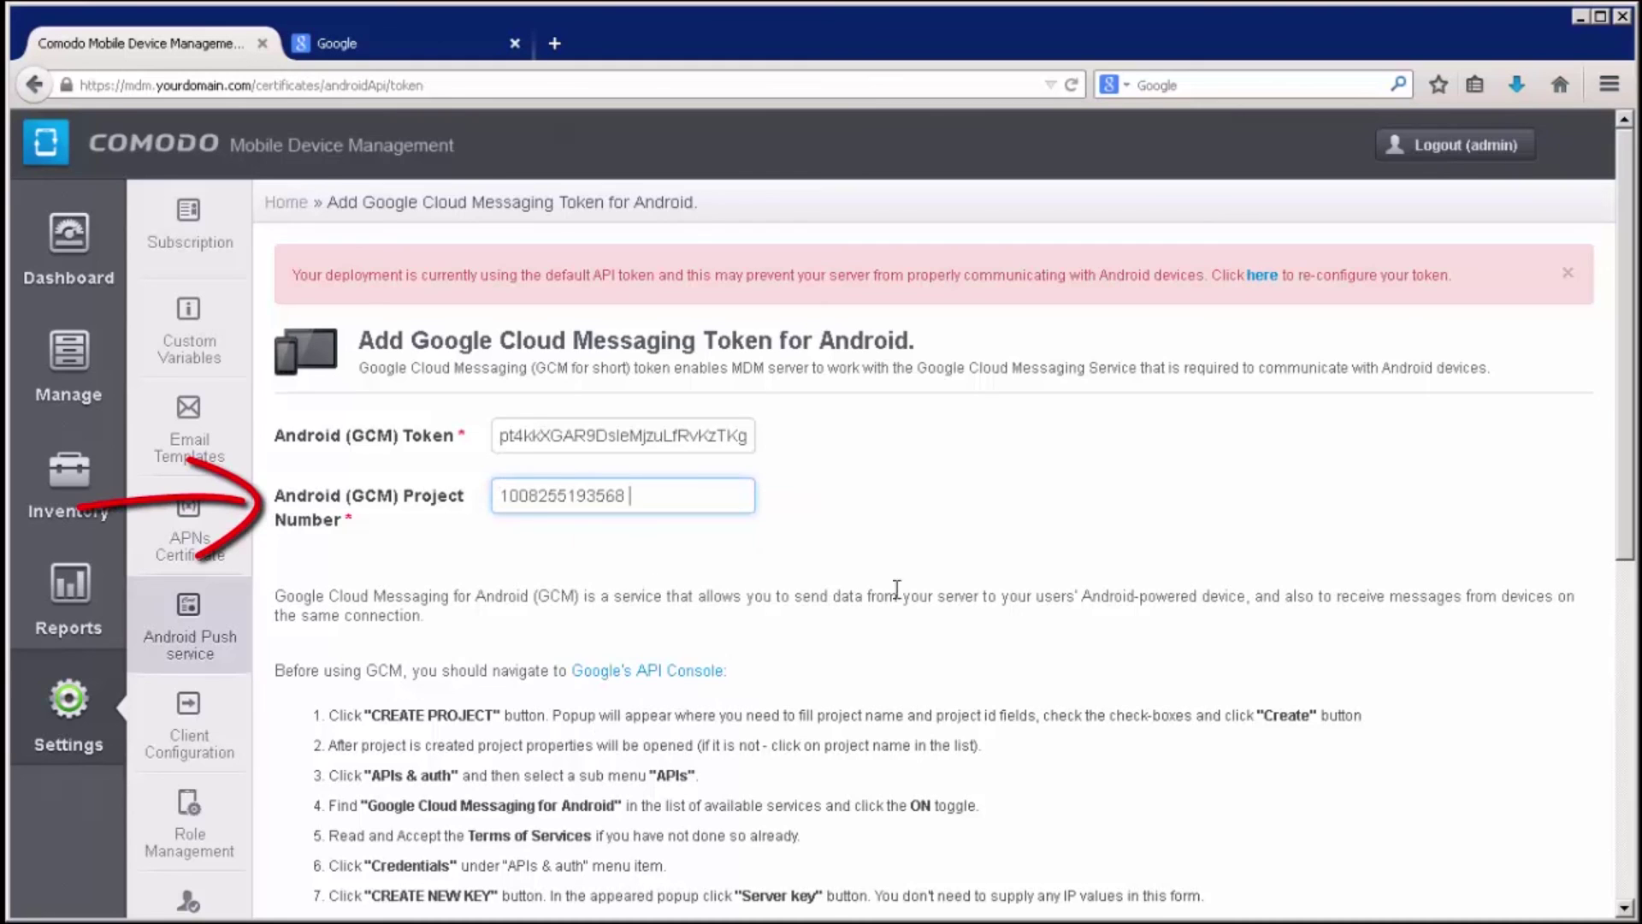
pyautogui.moveTo(1623, 547)
pyautogui.mouseDown()
pyautogui.moveTo(1630, 813)
pyautogui.moveTo(1562, 813)
pyautogui.mouseUp()
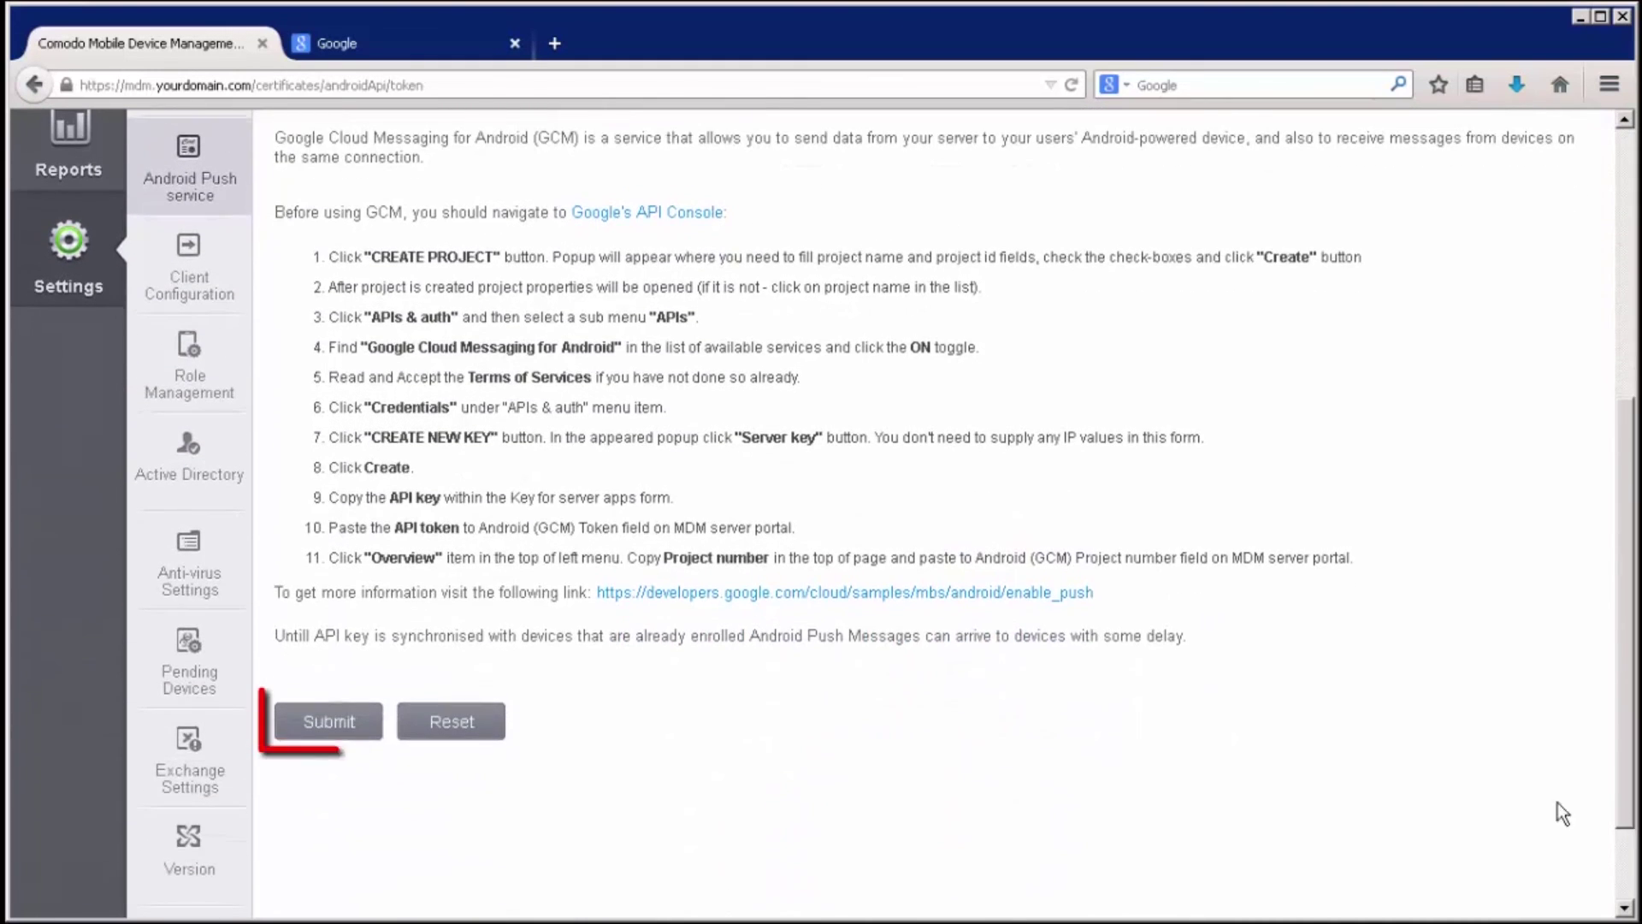
pyautogui.click(329, 723)
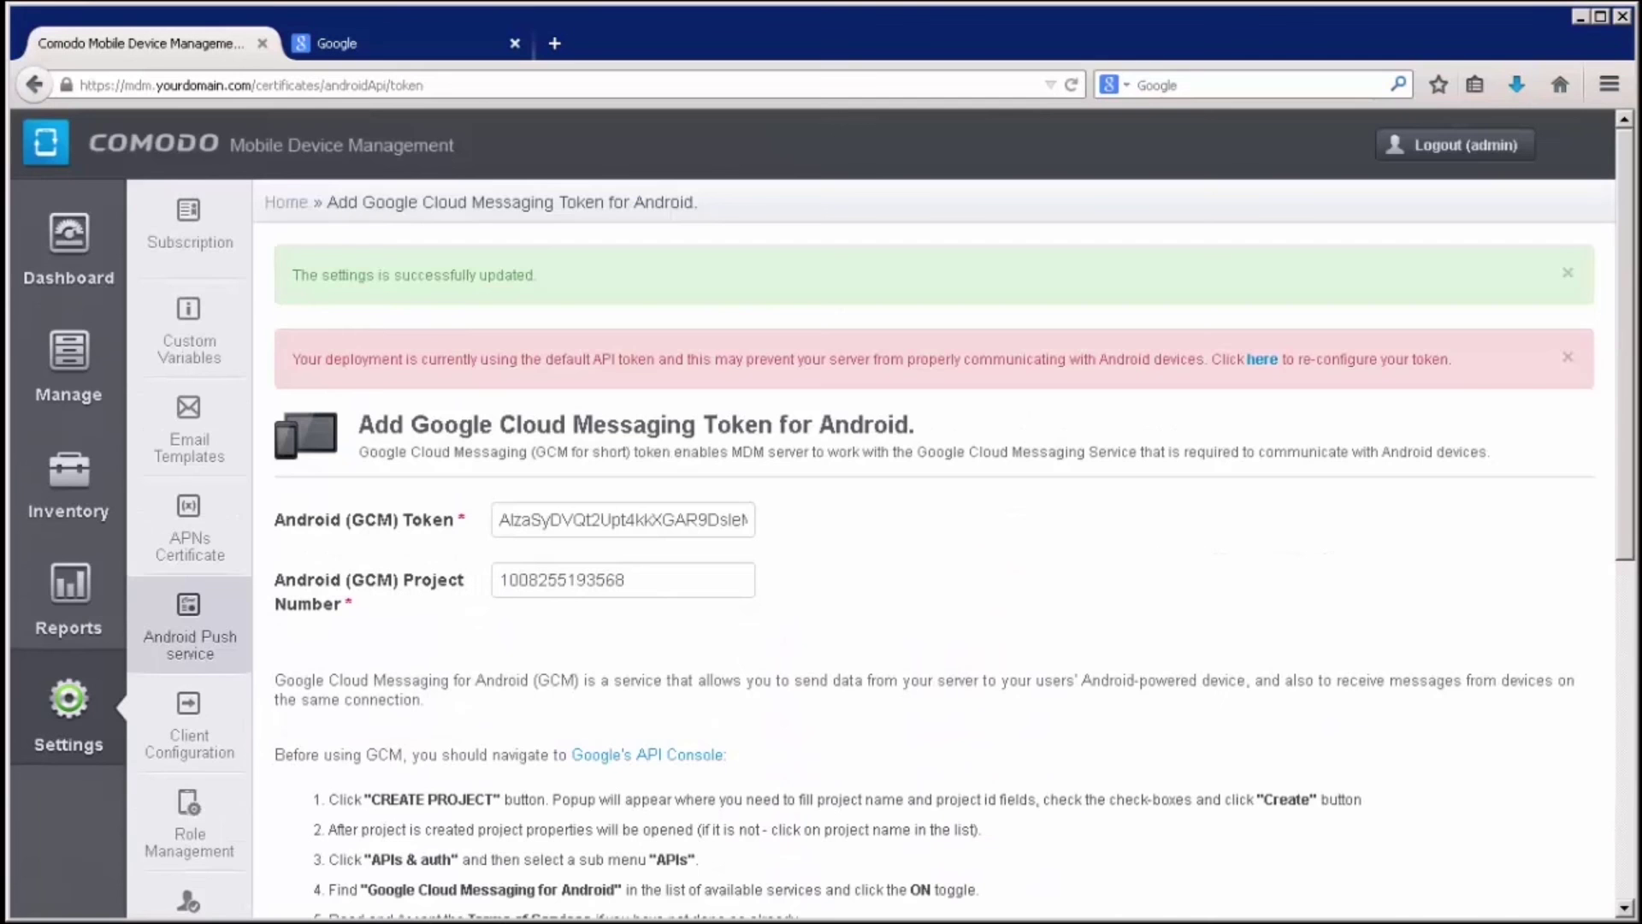